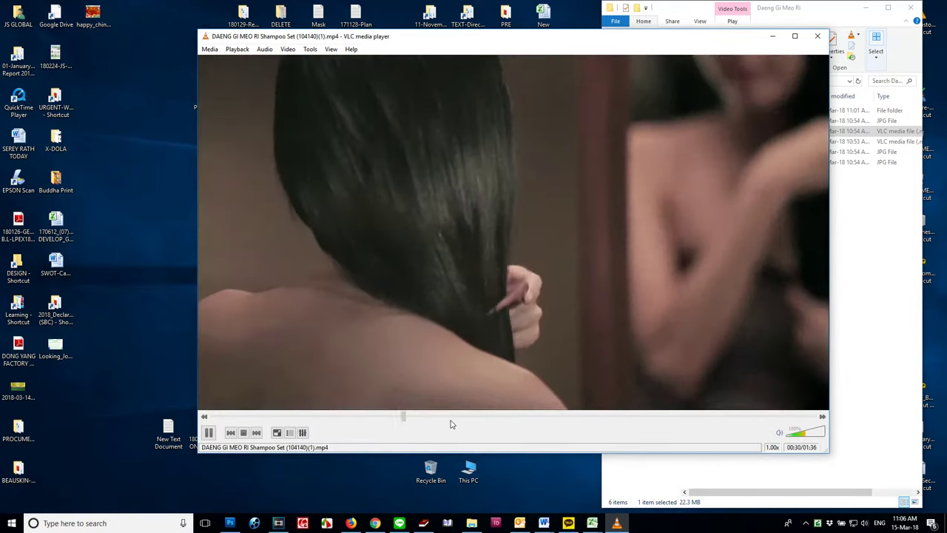
Preview the DAENG GI MEO RI SHAMPOO SET (104140) video at several points, leaving no video player open.
key("ctrl+q")
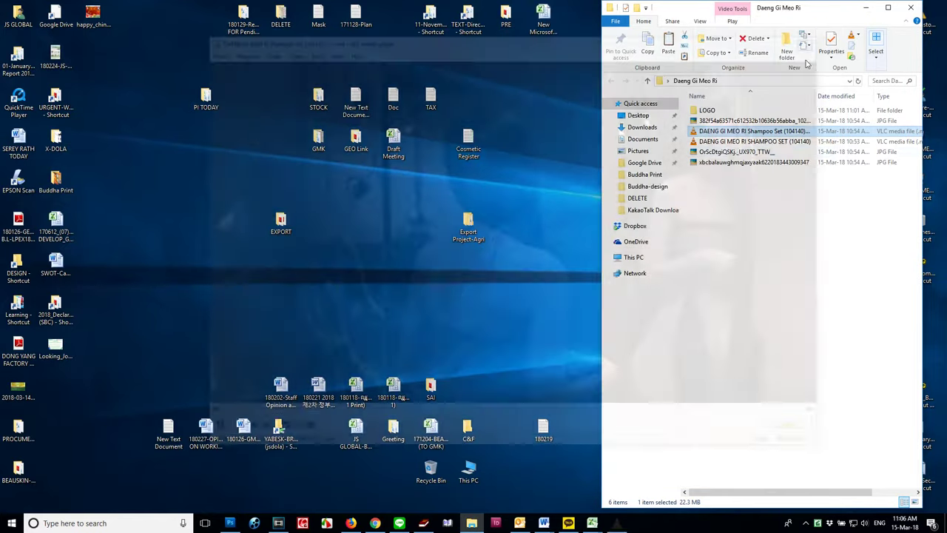
double_click(714, 140)
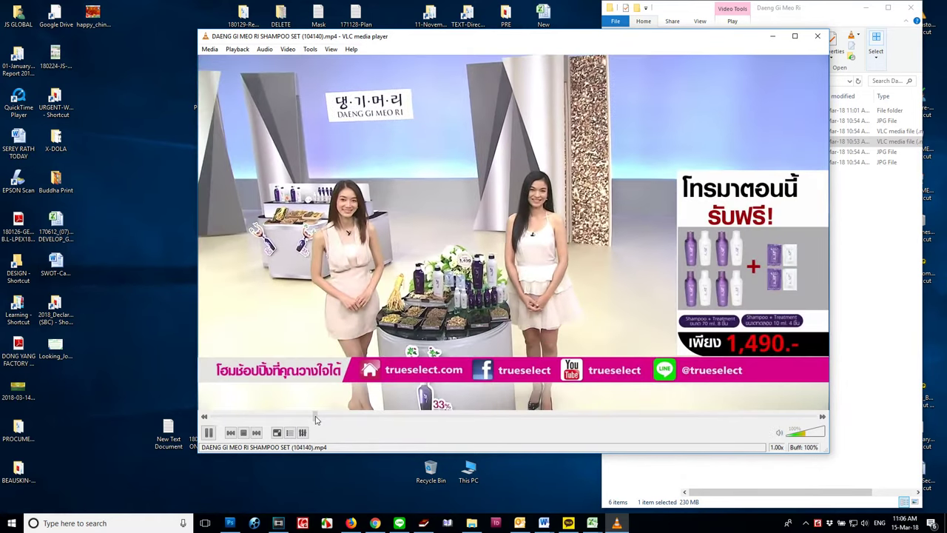
left_click(436, 418)
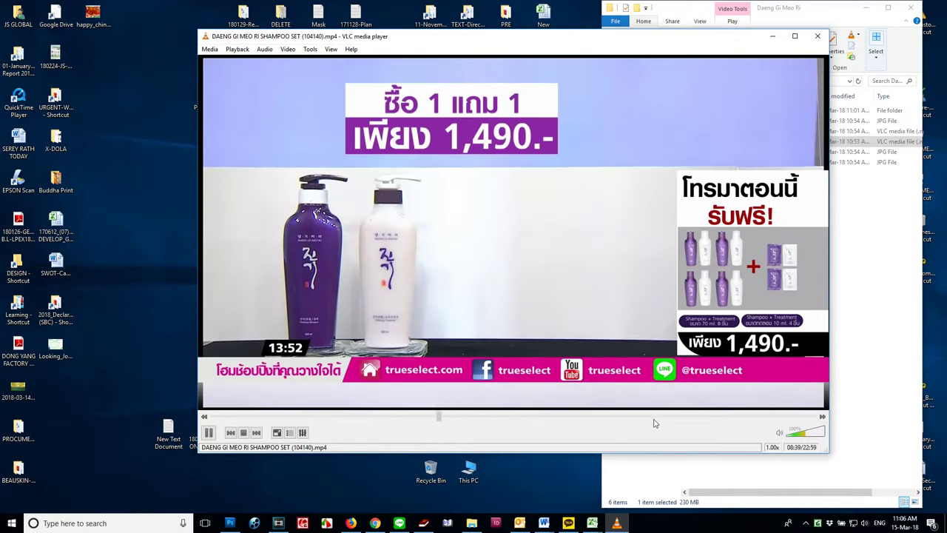
left_click(769, 419)
left_click(797, 419)
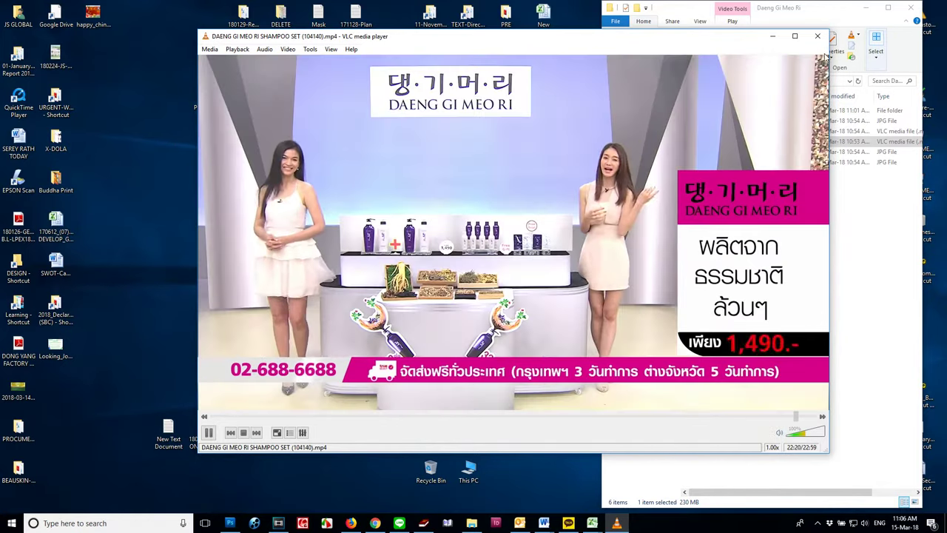
key("alt+F4")
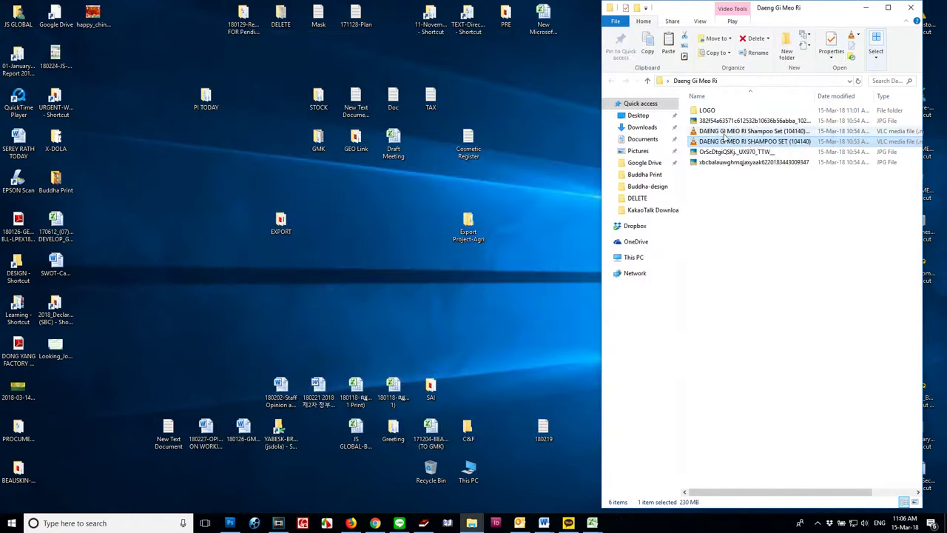
Switch to Vegas Pro and add the DAENG GI MEO RI SHAMPOO SET (104140) video at the timeline's start, below the logo track.
left_click_drag(718, 144, 140, 334)
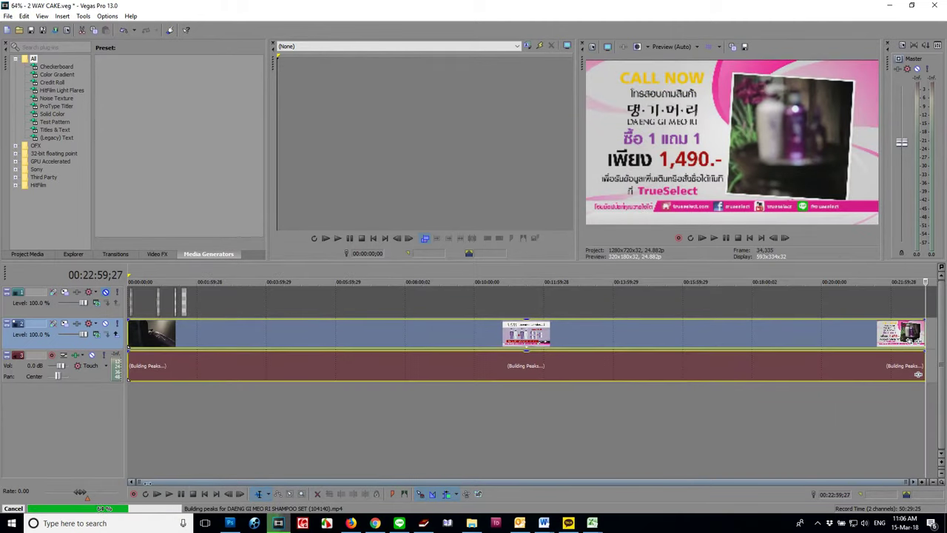
left_click(172, 391)
left_click(157, 392)
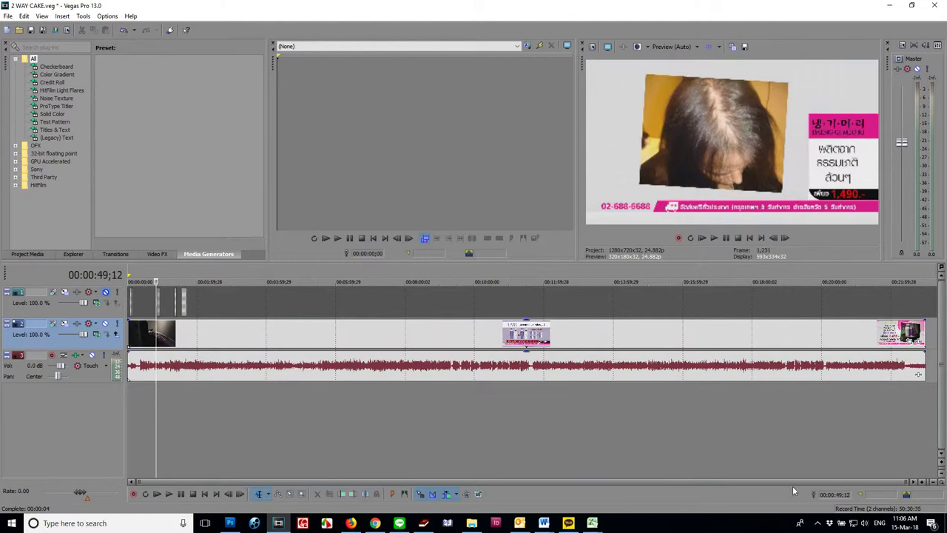
Delete the section from about 00:00:15;11 to 00:00:21;10 from the shampoo video and its audio.
left_click_drag(921, 482, 238, 469)
left_click(264, 424)
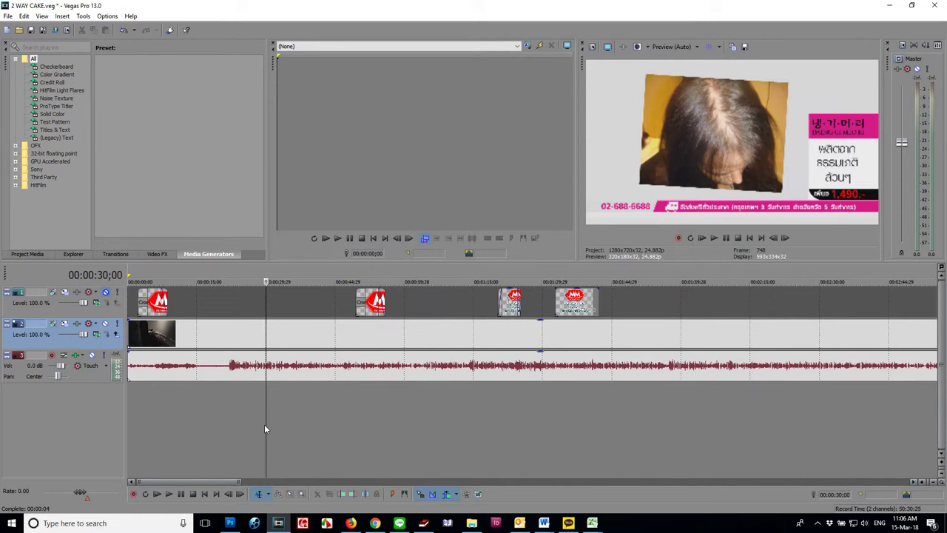
left_click(224, 418)
left_click(170, 416)
left_click_drag(199, 409, 224, 409)
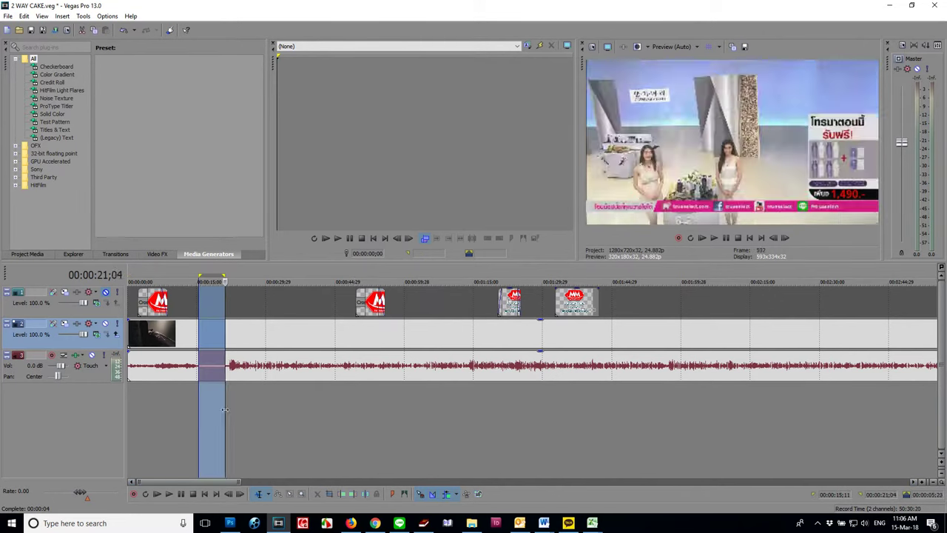
right_click(220, 341)
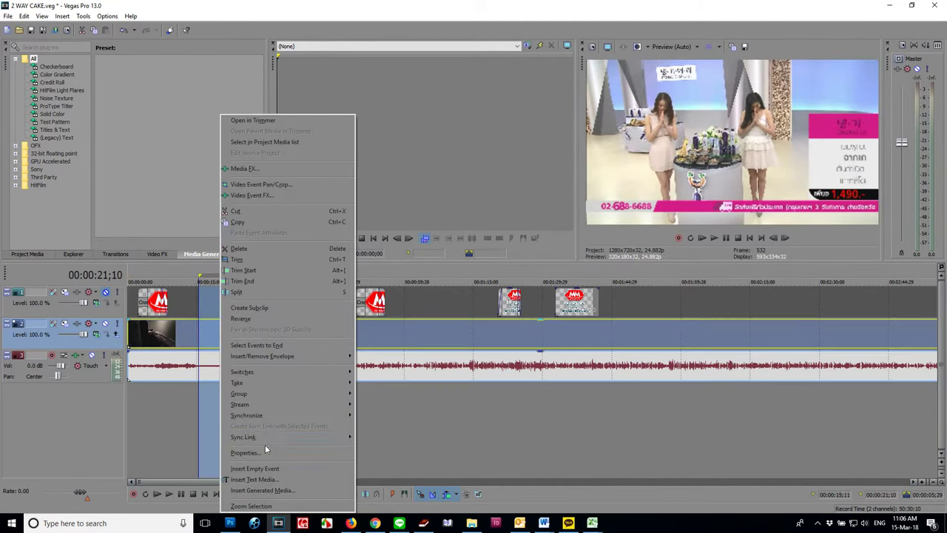
left_click(244, 252)
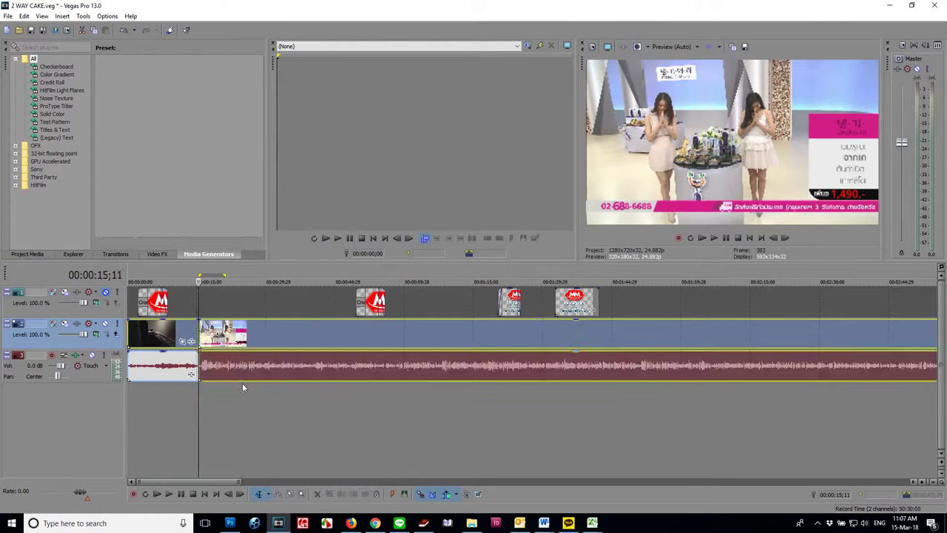
Separate the long remainder of the shampoo video from the opening clip and delete it with its audio.
left_click(241, 333)
left_click_drag(240, 334, 290, 335)
right_click(295, 337)
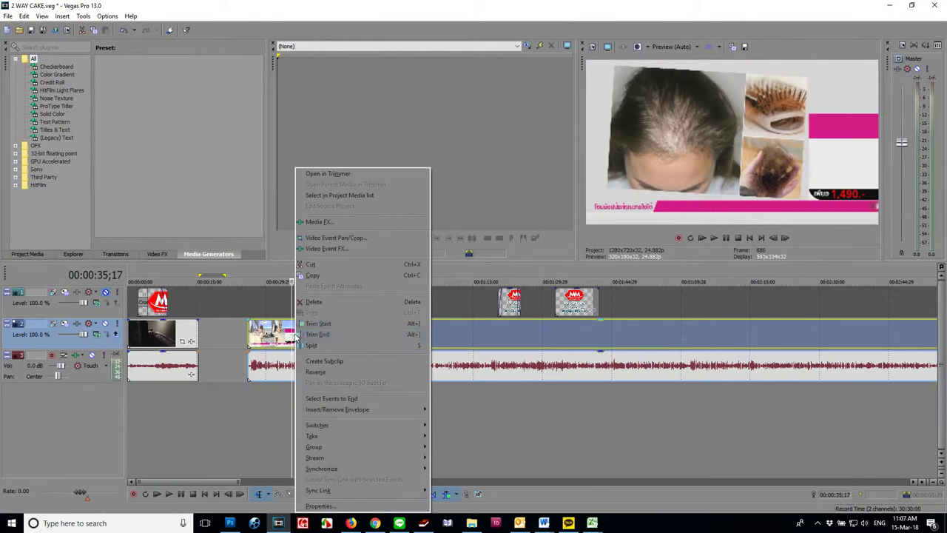
left_click(316, 302)
Play the opening clip and trim its end back so that it finishes on the DOORI Cosmetics shot.
left_click_drag(242, 481, 158, 481)
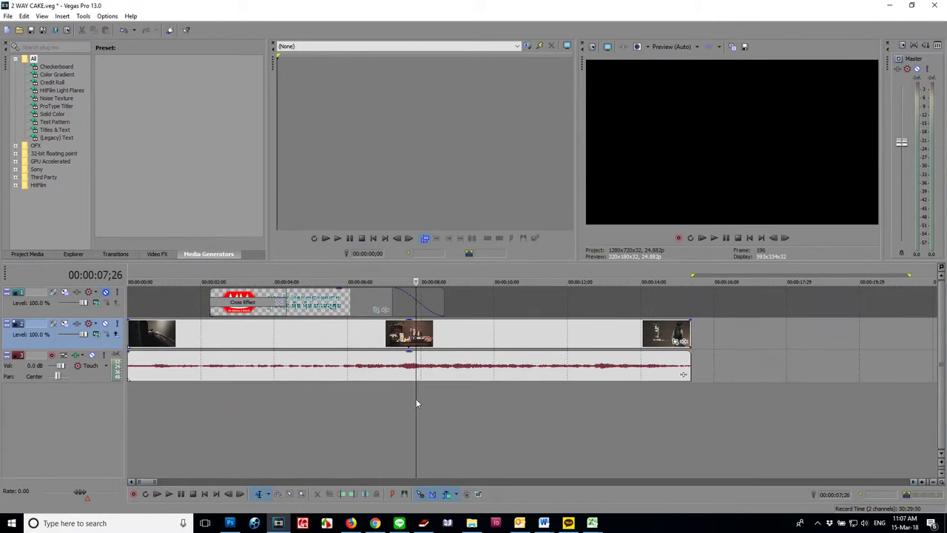
key("space")
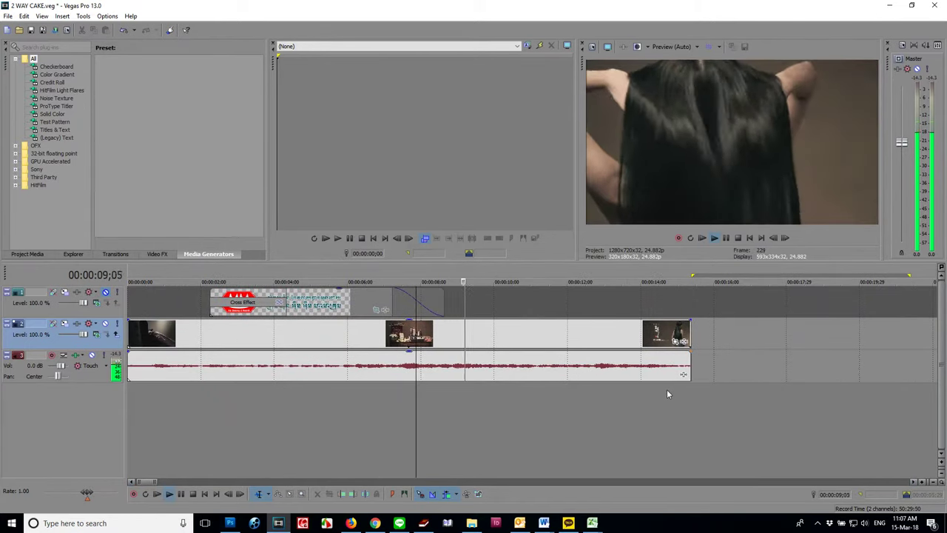
left_click(651, 403)
key("space")
mouse_move(690, 337)
left_mouse_down()
mouse_move(715, 337)
mouse_move(678, 340)
left_mouse_up()
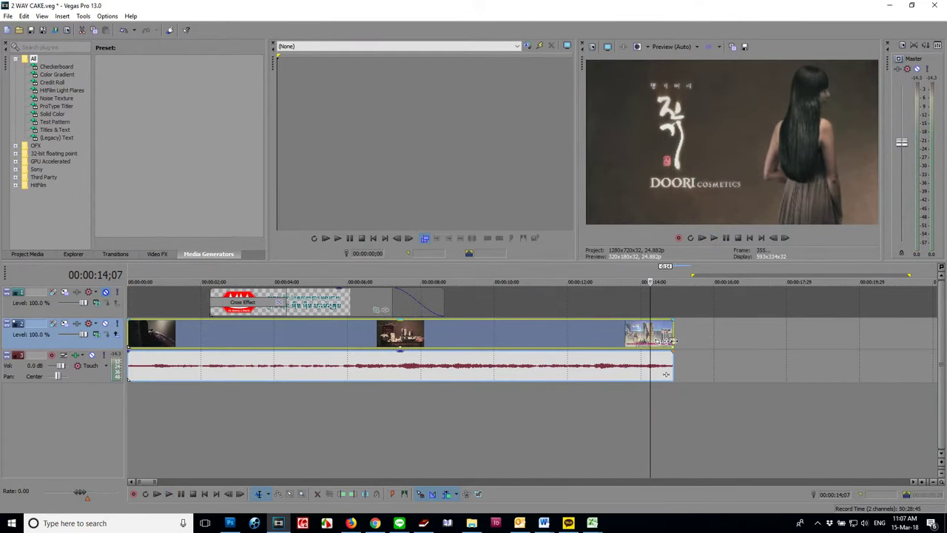
key("space")
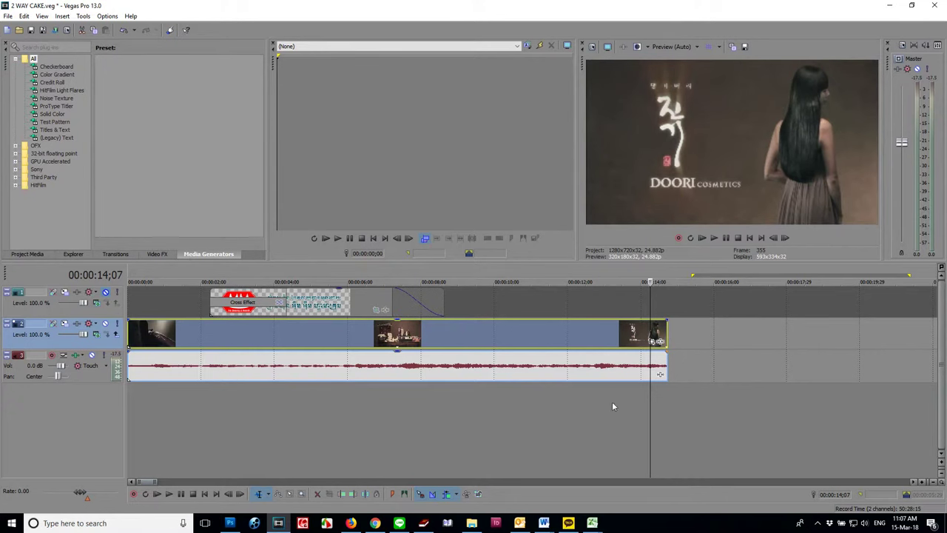
Look through the DAENG GI MEO RI Shampoo Set (104140)(1) video at several points for usable footage, and close the player.
left_click(472, 523)
double_click(735, 133)
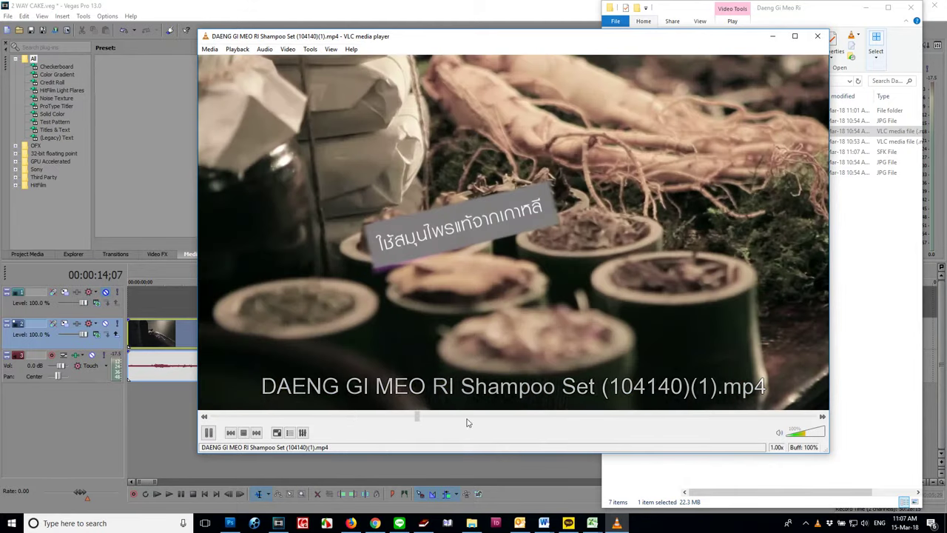
left_click(468, 422)
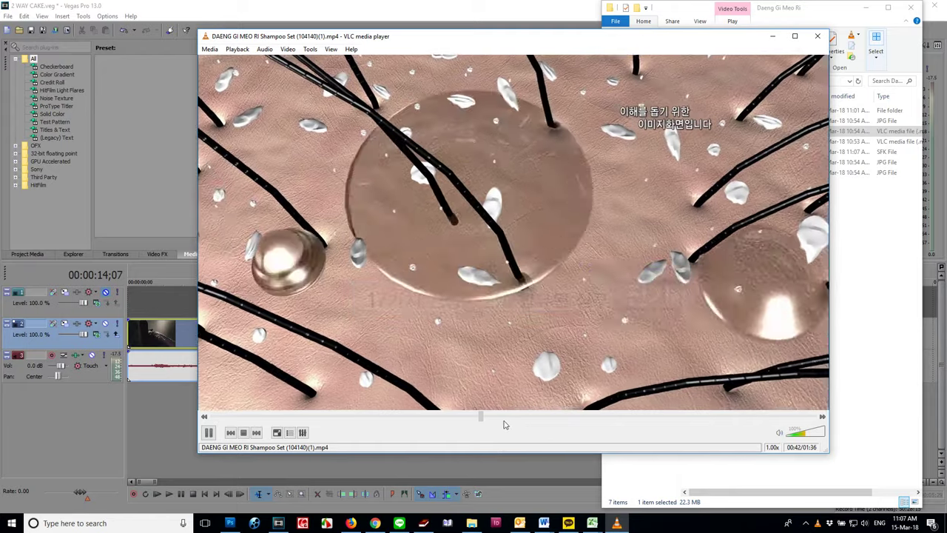
left_click(534, 420)
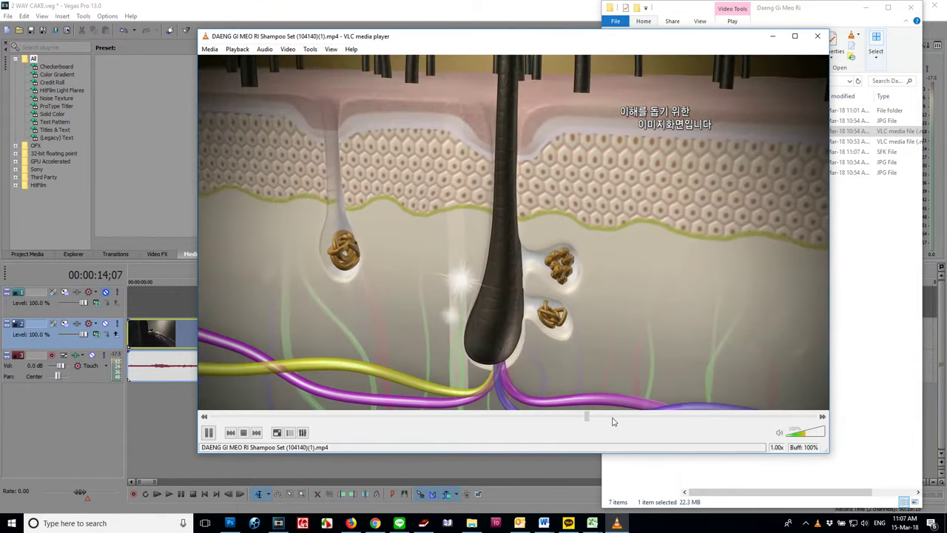
left_click(658, 419)
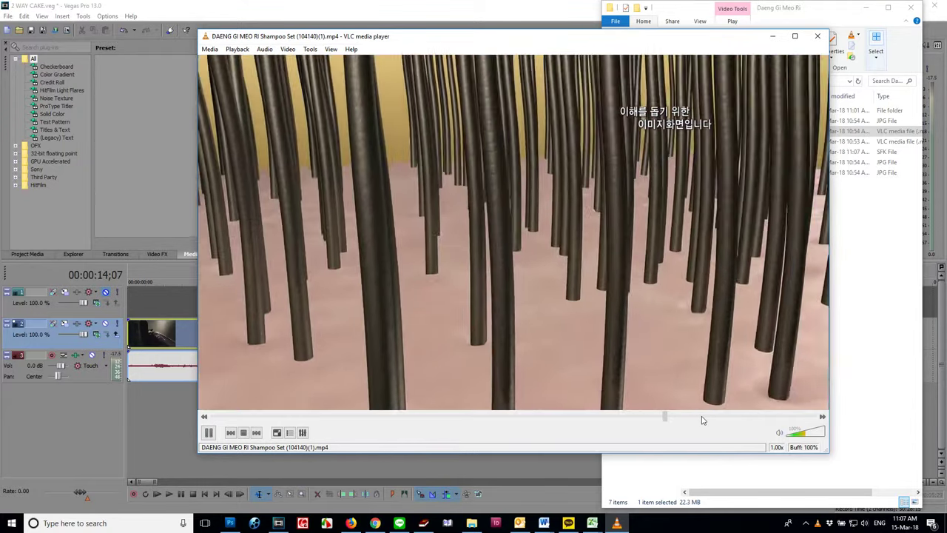
left_click(705, 419)
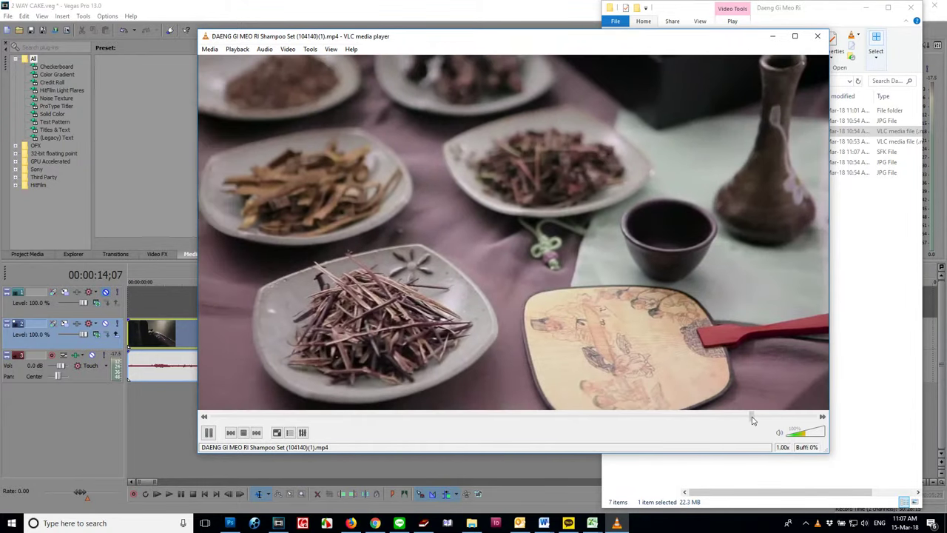
left_click(752, 419)
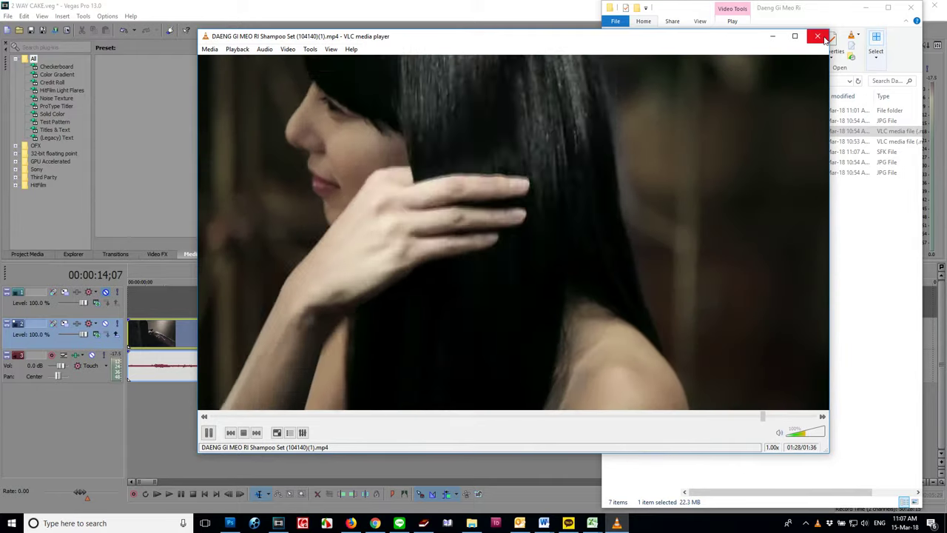
left_click(818, 35)
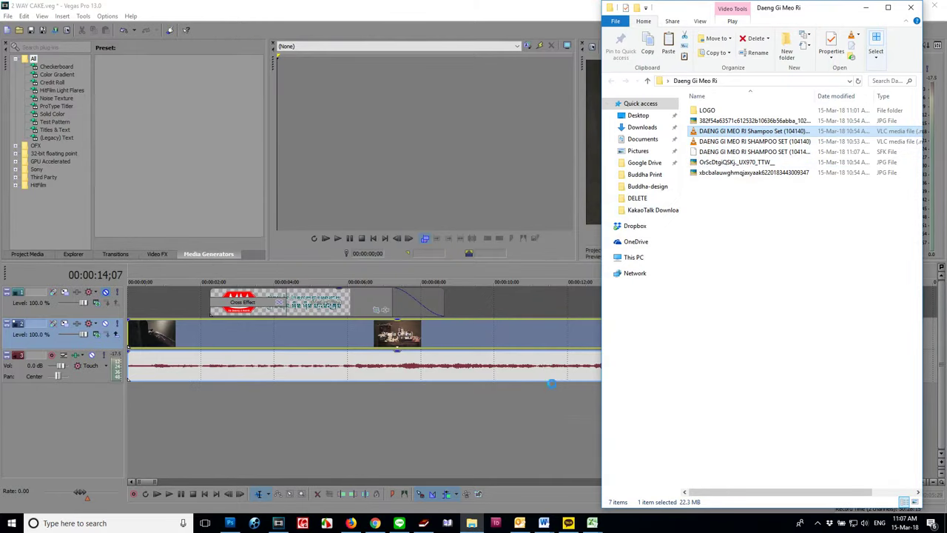
Add the DAENG GI MEO RI Shampoo Set (104140)(1) video on new tracks, trim off its beginning and place it at about 00:00:28;21.
left_click_drag(155, 488, 213, 487)
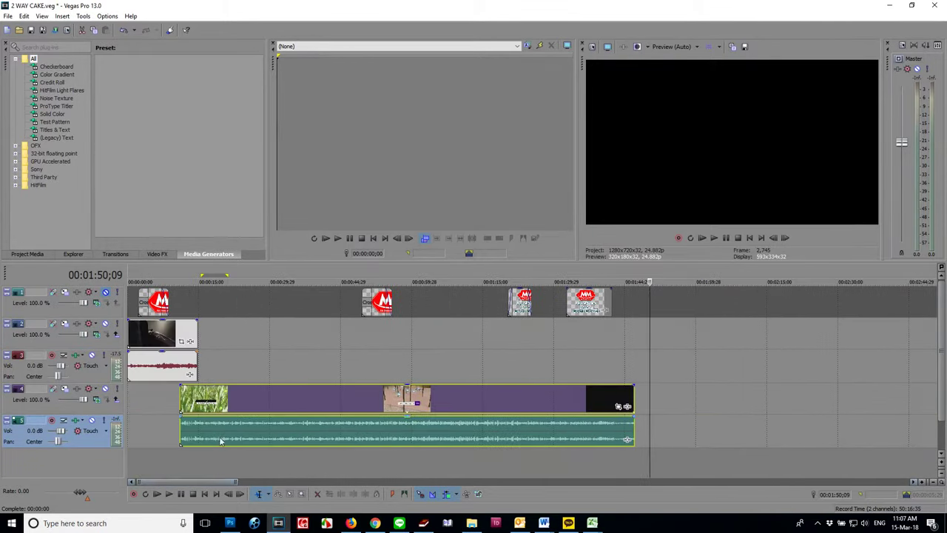
left_click_drag(181, 403, 530, 459)
left_click_drag(242, 404, 271, 404)
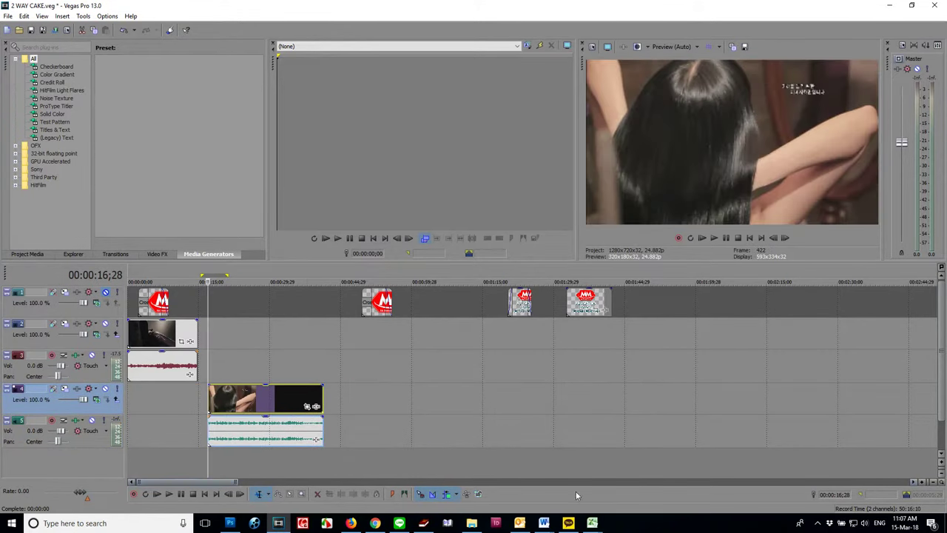
left_click_drag(240, 481, 186, 485)
left_click_drag(399, 402, 358, 402)
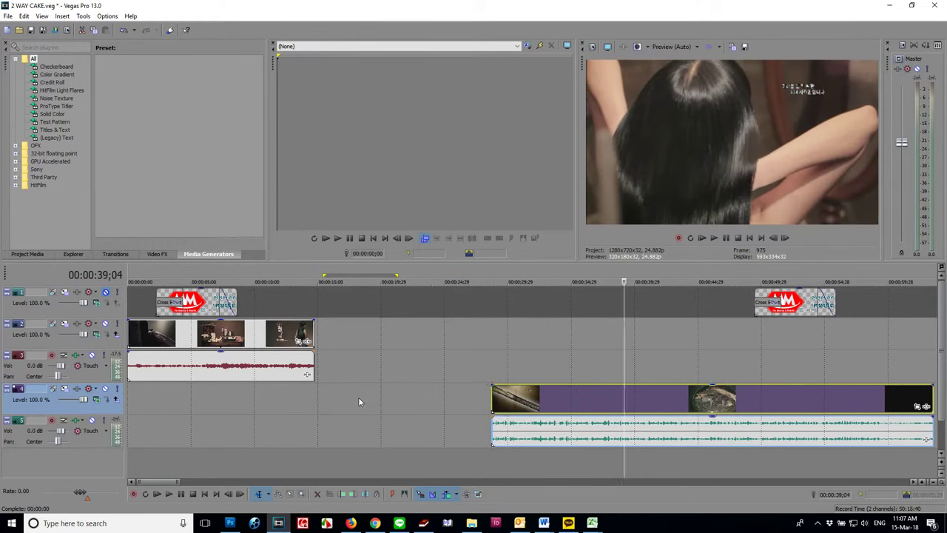
Play through the second clip and trim its start forward to the shot of the herb dishes.
left_click(490, 410)
key("space")
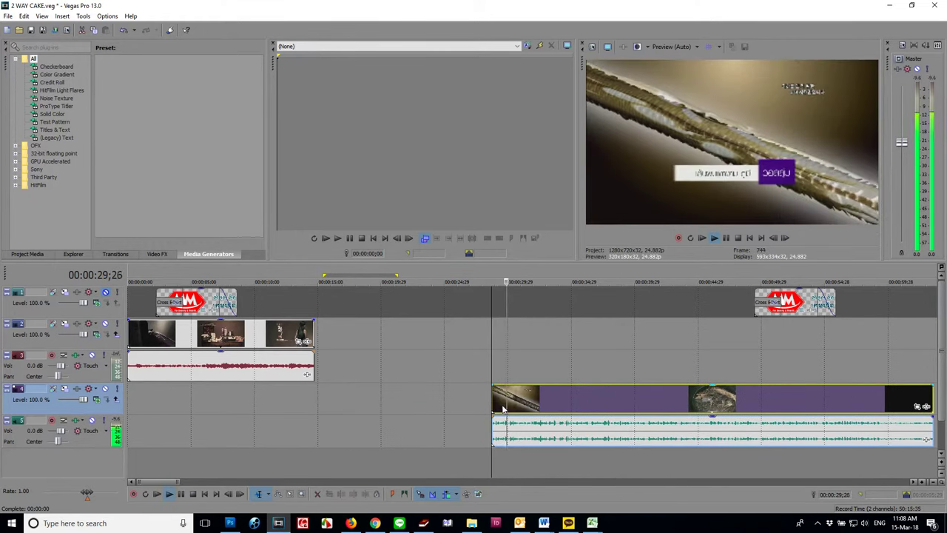
left_click(689, 408)
key("space")
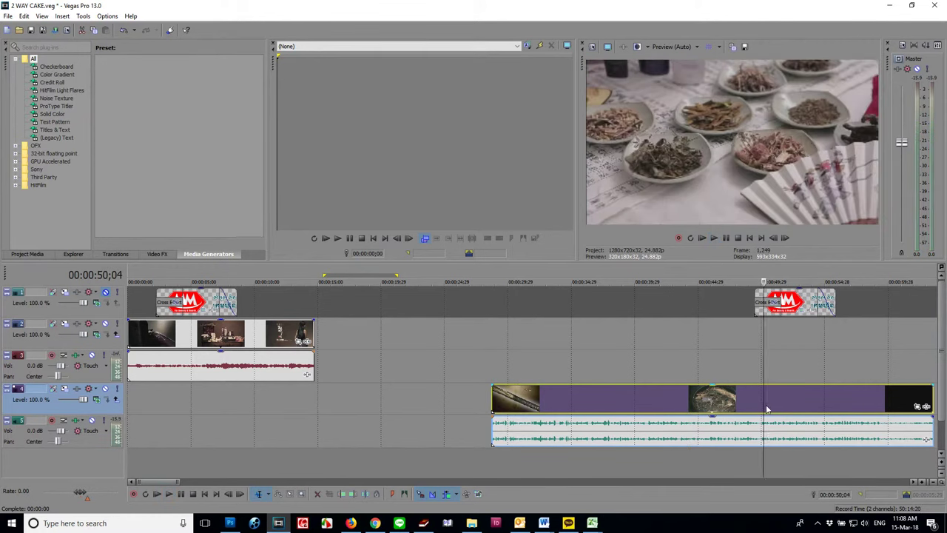
left_click_drag(495, 405, 766, 406)
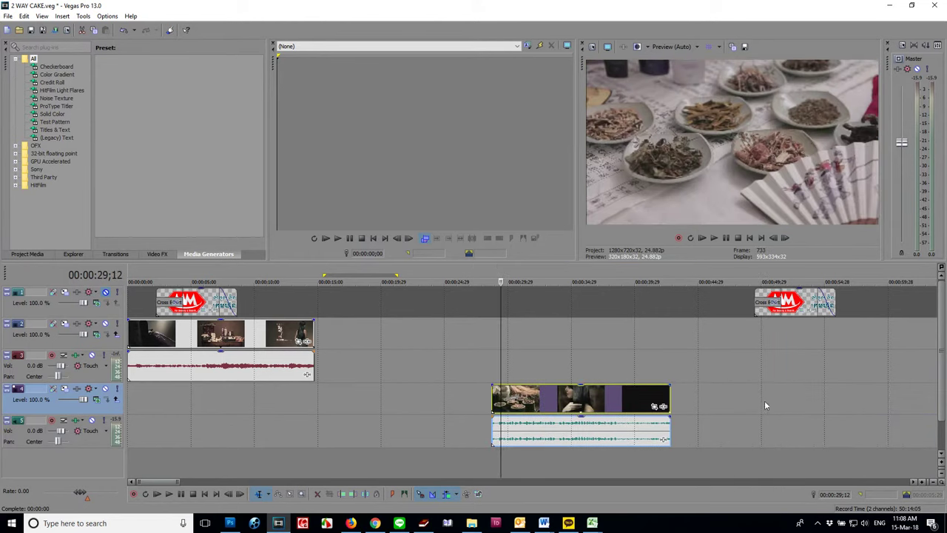
left_click(496, 401)
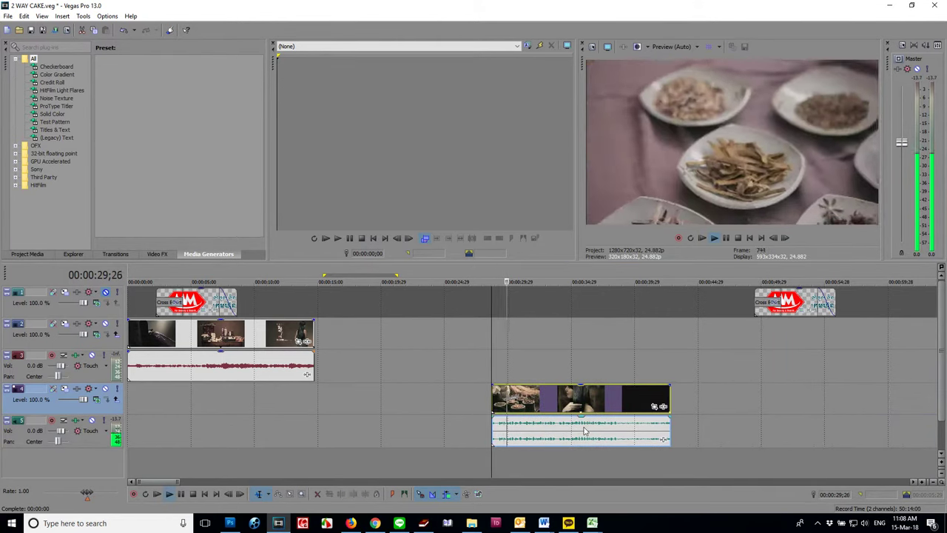
key("space")
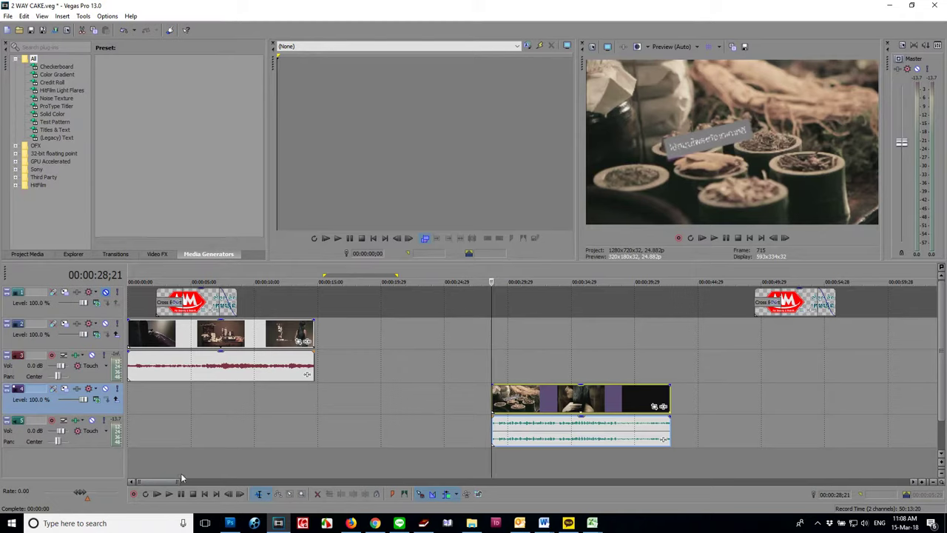
Trim slightly less than one second more off the start of the herb clip and play it to check the cut.
mouse_move(178, 482)
left_mouse_down()
mouse_move(155, 486)
mouse_move(164, 486)
left_mouse_up()
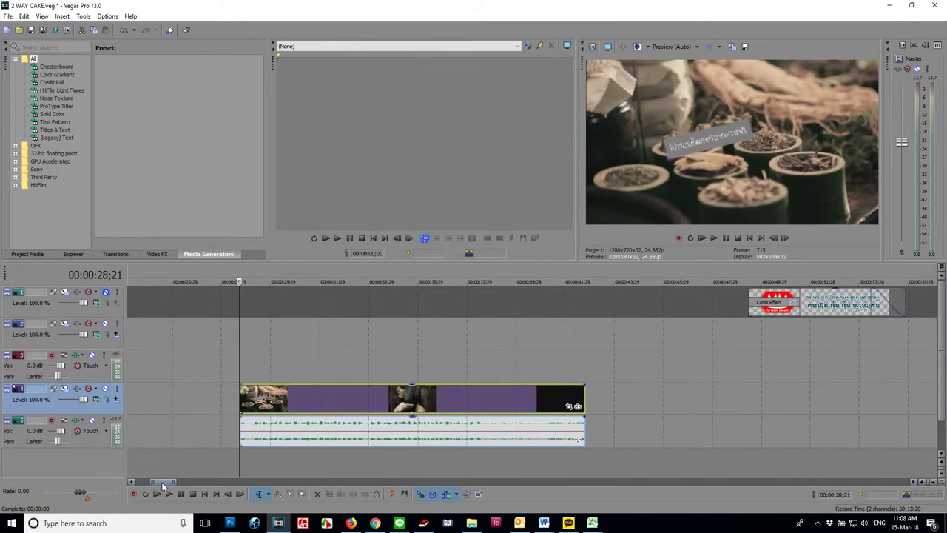
left_click_drag(239, 400, 261, 401)
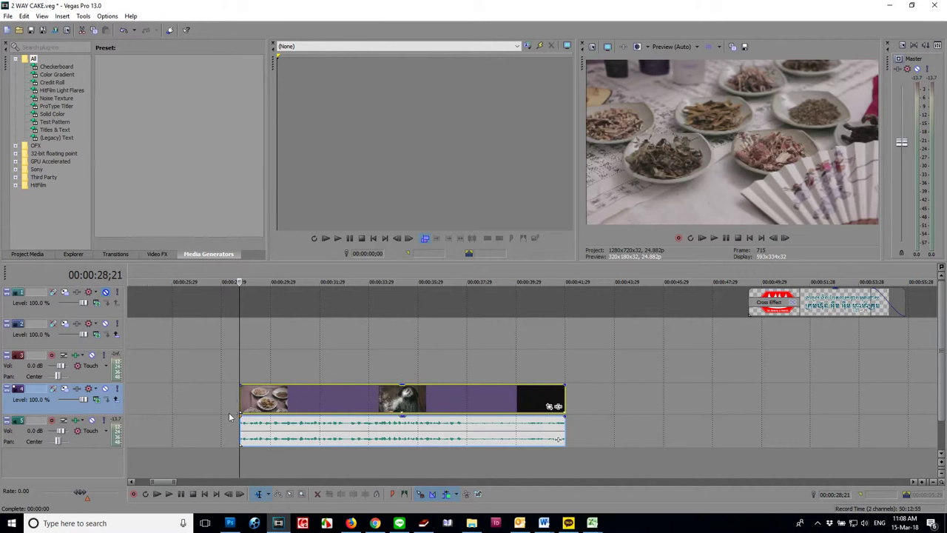
key("space")
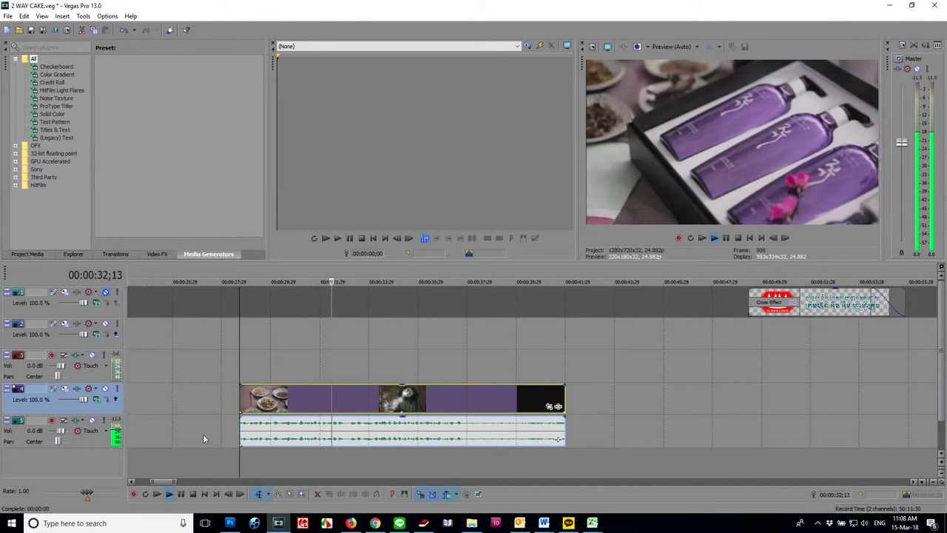
key("space")
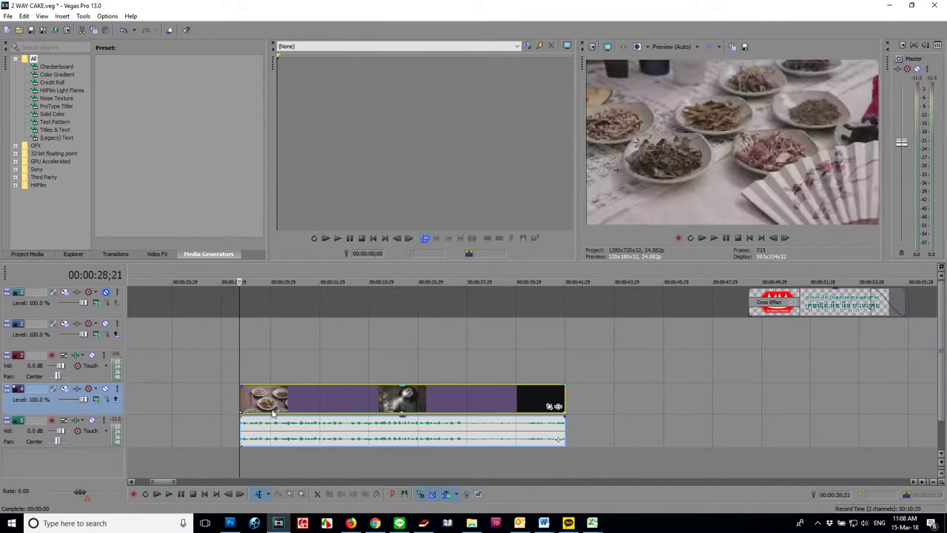
Play the start of the second clip and extend it back to the shot of the products on the cabinet, keeping it at 00:00:28;21.
left_click(273, 407)
key("space")
key("space")
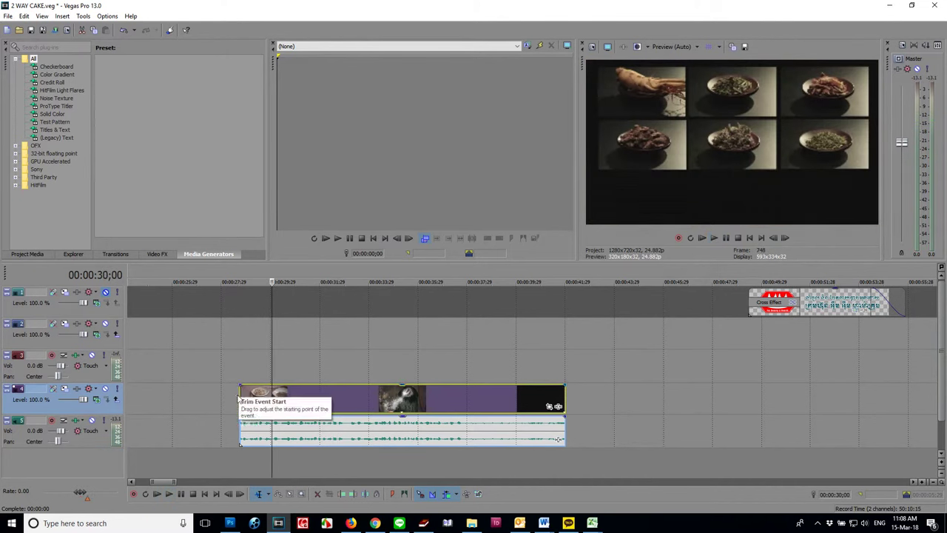
left_click(240, 400)
key("space")
key("space")
mouse_move(241, 398)
left_mouse_down()
mouse_move(225, 404)
mouse_move(236, 406)
left_mouse_up()
left_click(239, 401)
key("space")
key("space")
mouse_move(238, 402)
left_mouse_down()
mouse_move(221, 404)
mouse_move(238, 405)
left_mouse_up()
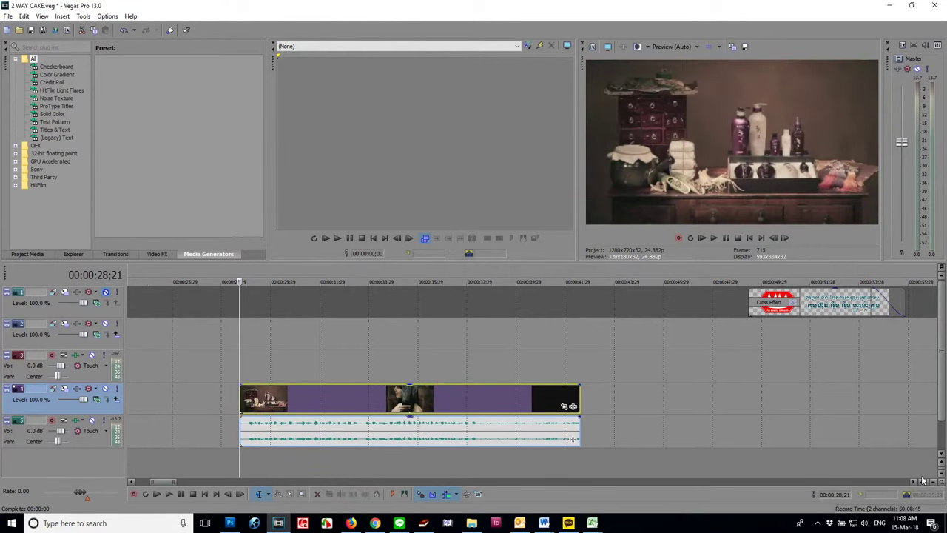
Fine-tune the second clip's starting point by a few frames around the product shot and play the result.
key("Up")
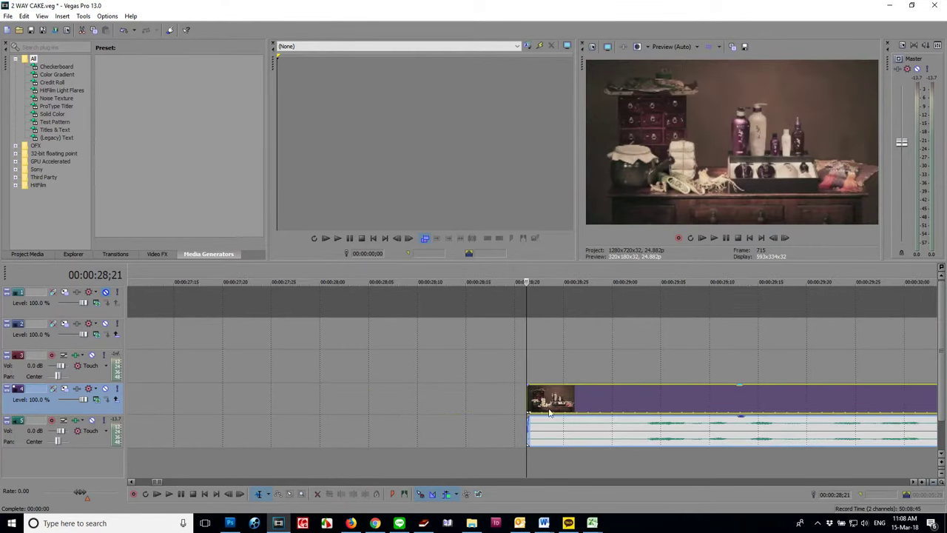
left_click_drag(503, 400, 459, 399)
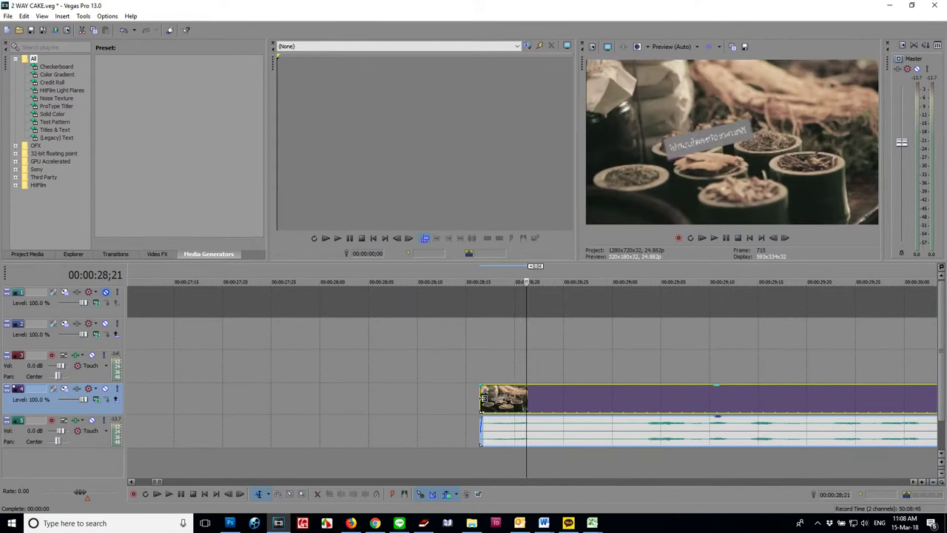
key("ctrl+z")
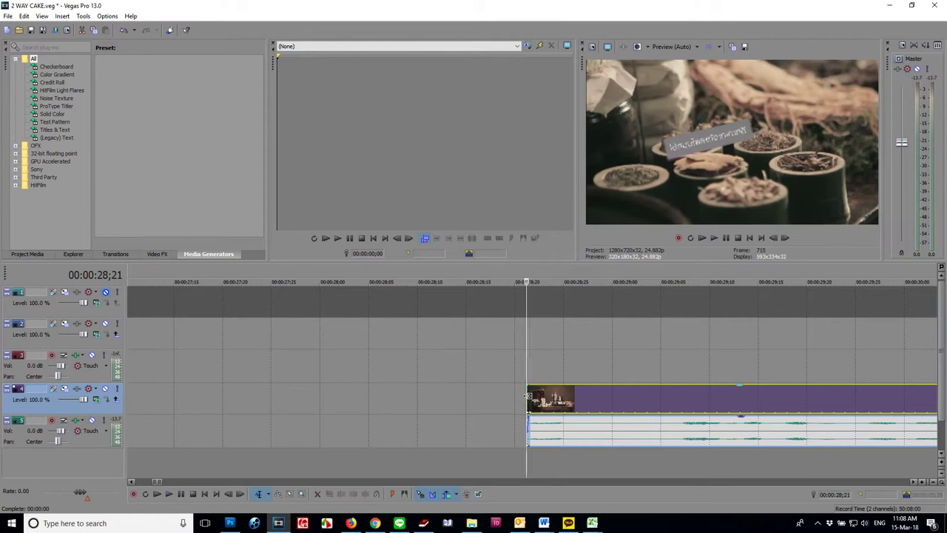
left_click_drag(529, 398, 540, 398)
key("space")
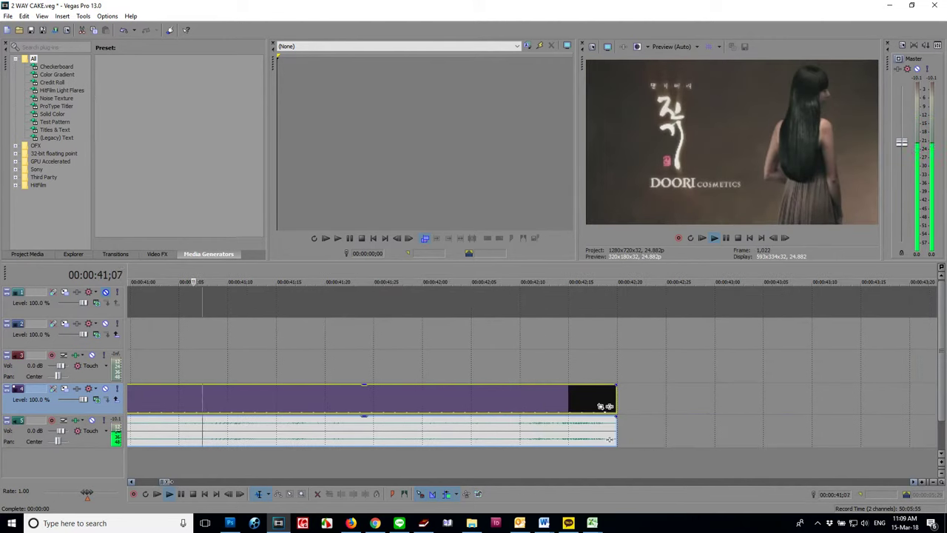
Compare the closing DOORI COSMETICS shots of both clips on the timeline by viewing and playing several points.
left_click(536, 406)
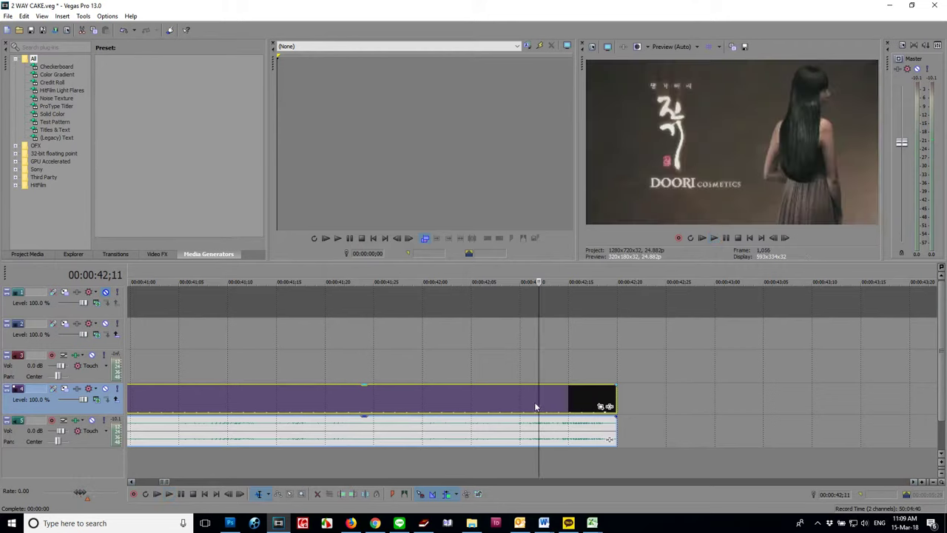
key("grave")
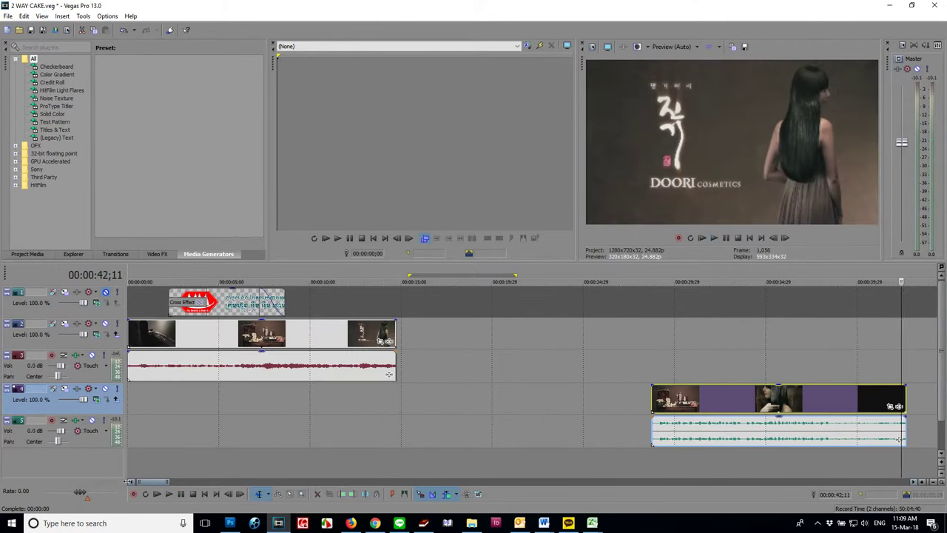
left_click(371, 393)
left_click(347, 400)
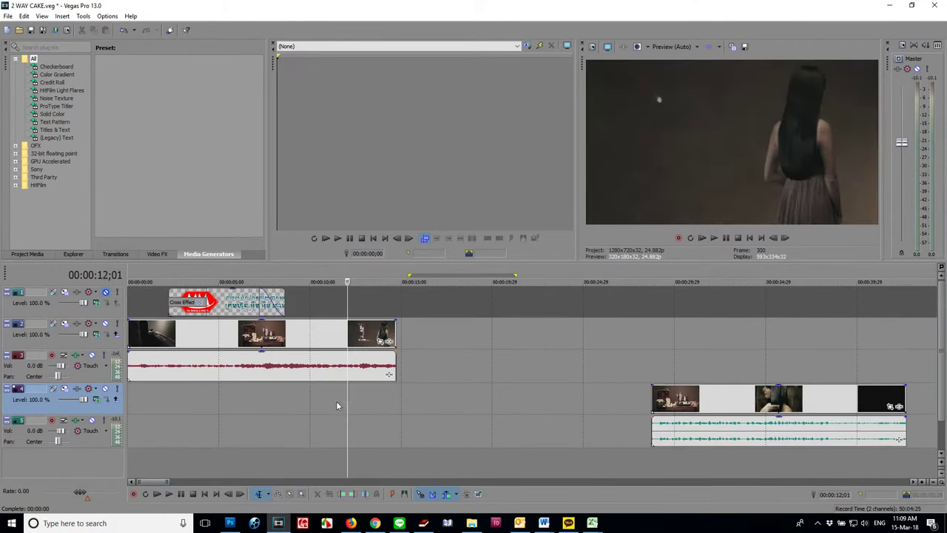
left_click(274, 401)
key("space")
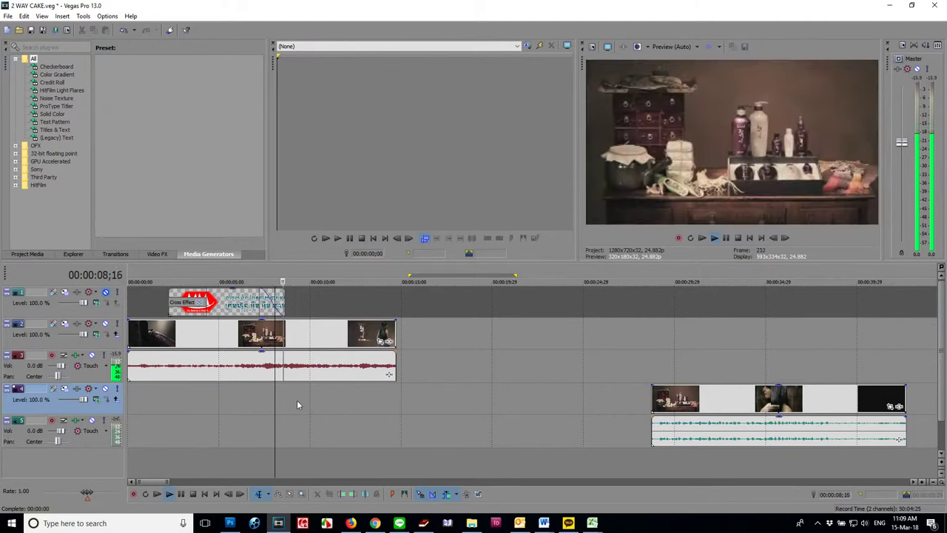
left_click(356, 401)
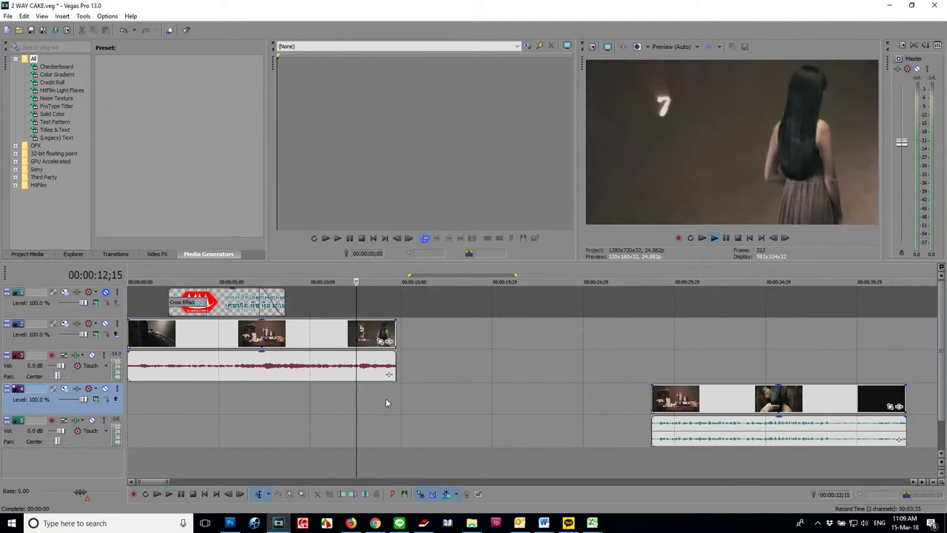
left_click(885, 460)
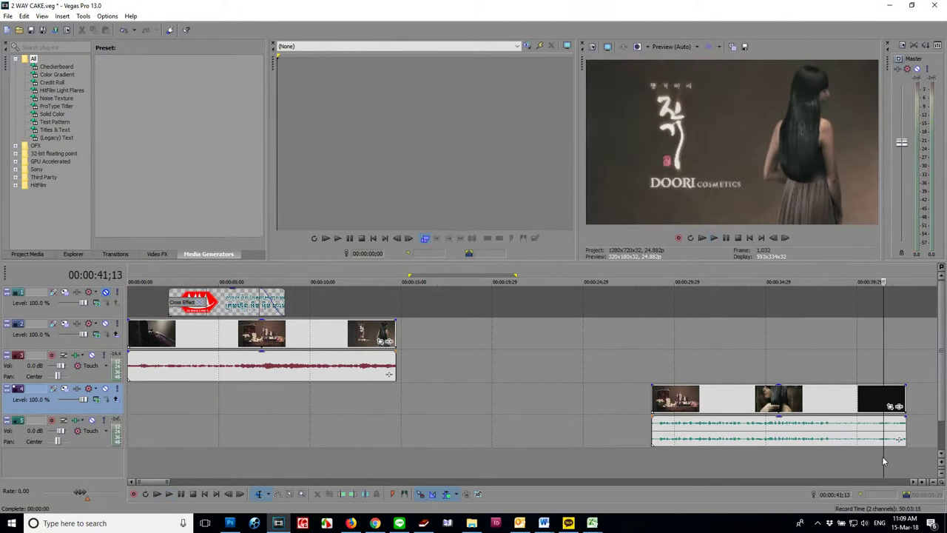
left_click(868, 460)
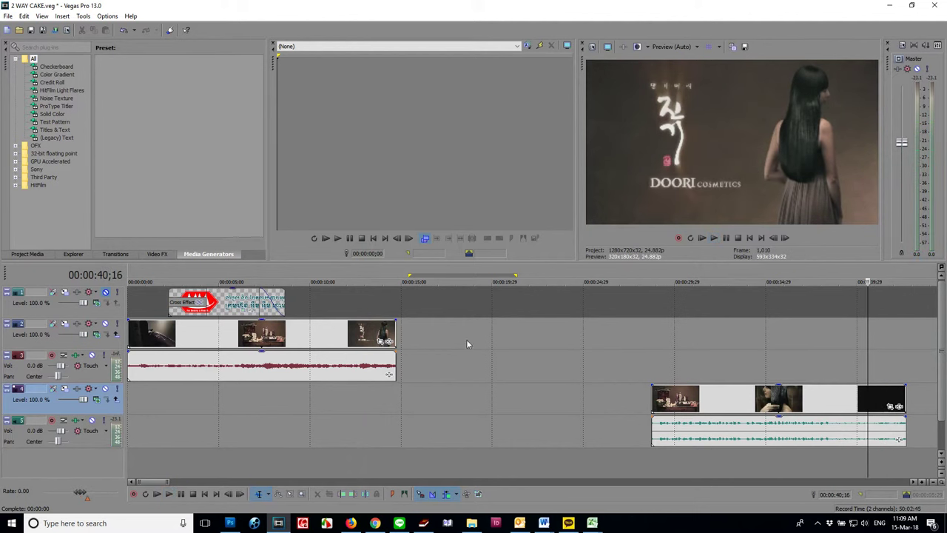
Trim the first clip's end to about 00:00:10;28 and move the second clip onto its video track right behind it.
left_click_drag(393, 339, 344, 339)
left_click(329, 399)
key("space")
key("space")
left_click_drag(344, 325, 326, 324)
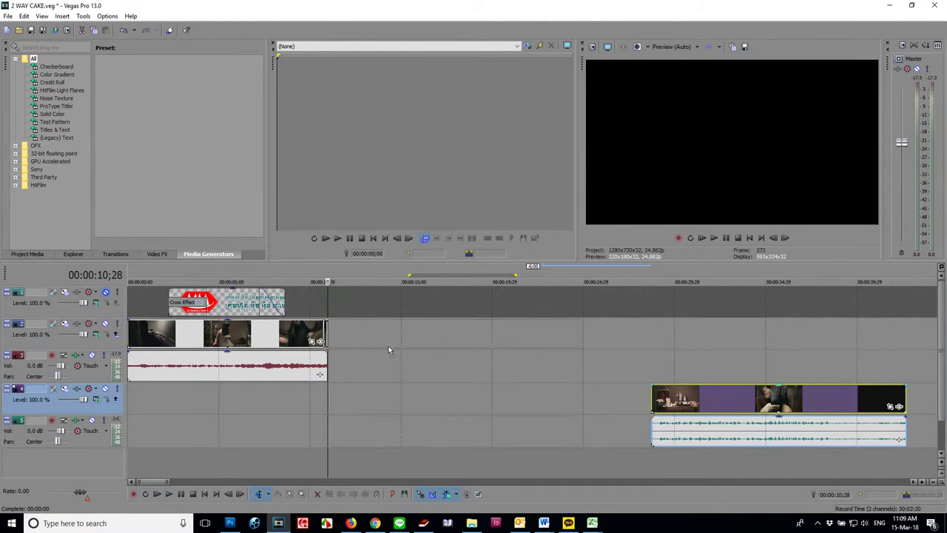
Ignore event grouping and delete only the second clip's audio from track 5, keeping its video.
left_click(381, 439)
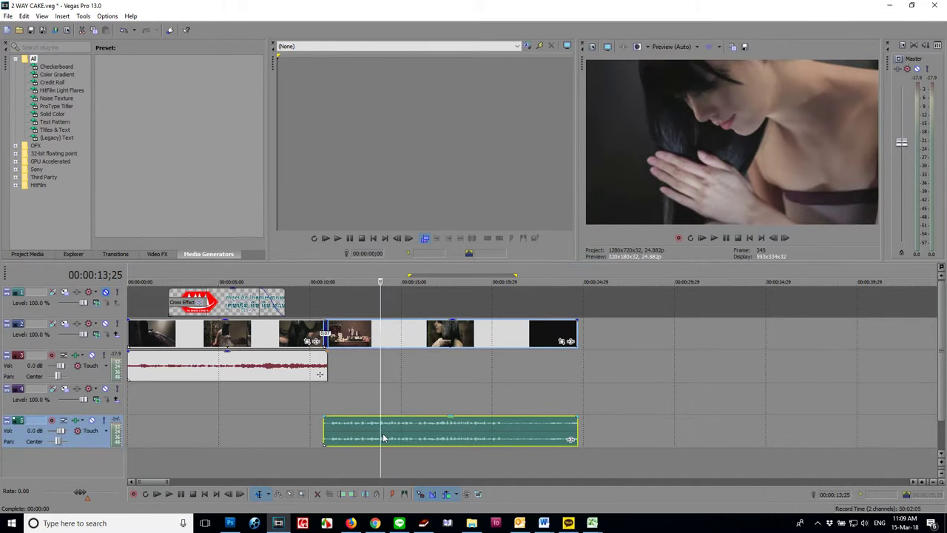
key("Delete")
key("ctrl+v")
left_click(384, 435)
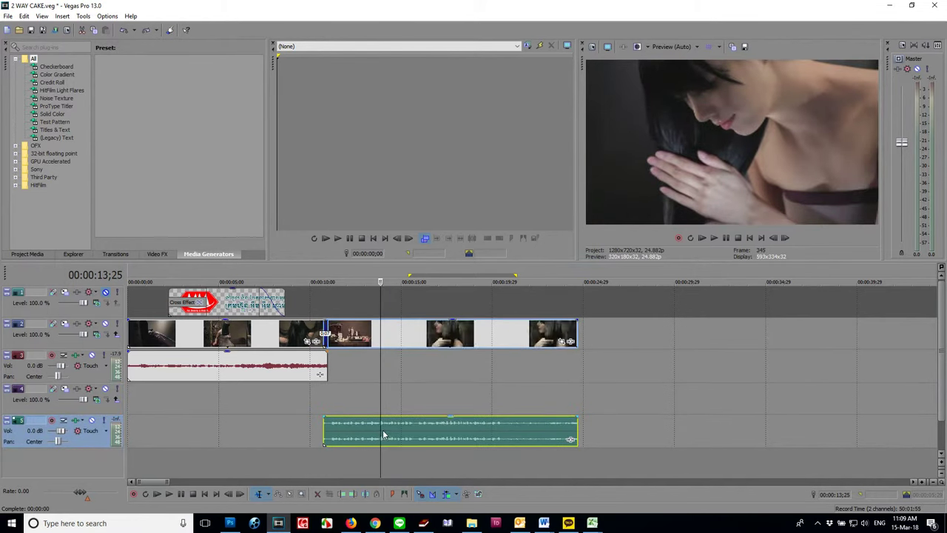
right_click(384, 435)
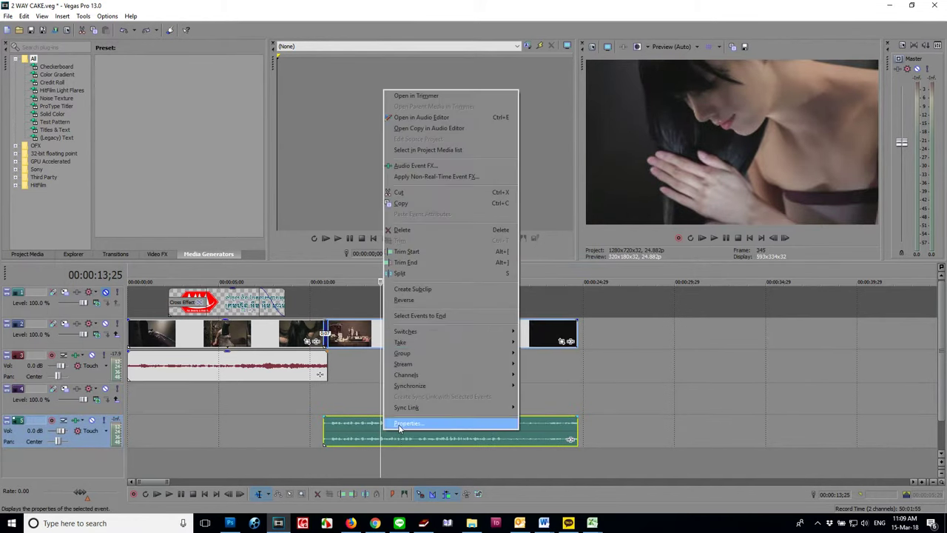
left_click(480, 498)
right_click(480, 442)
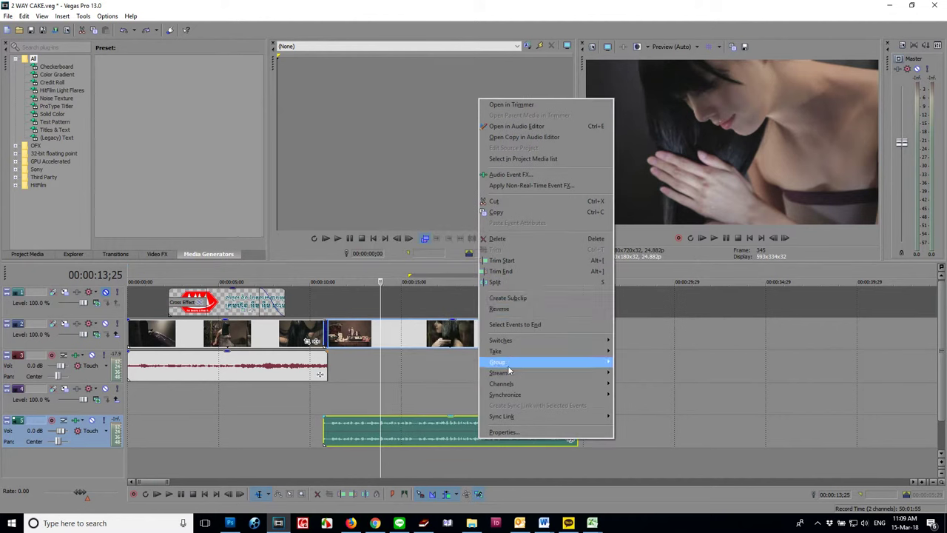
left_click(518, 238)
Copy the first clip's audio, paste it on the same track and move it to slightly overlap the original's end.
left_click(301, 366)
right_click(300, 367)
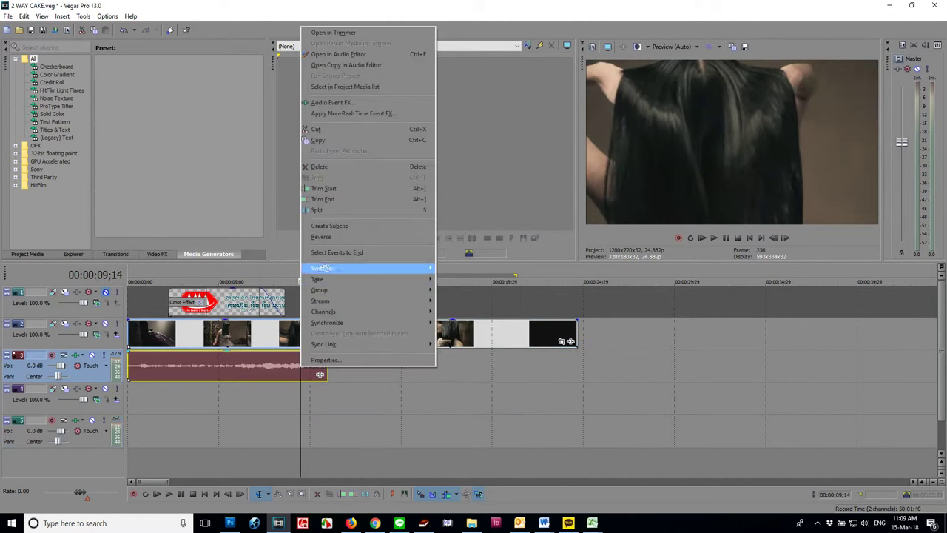
left_click(318, 140)
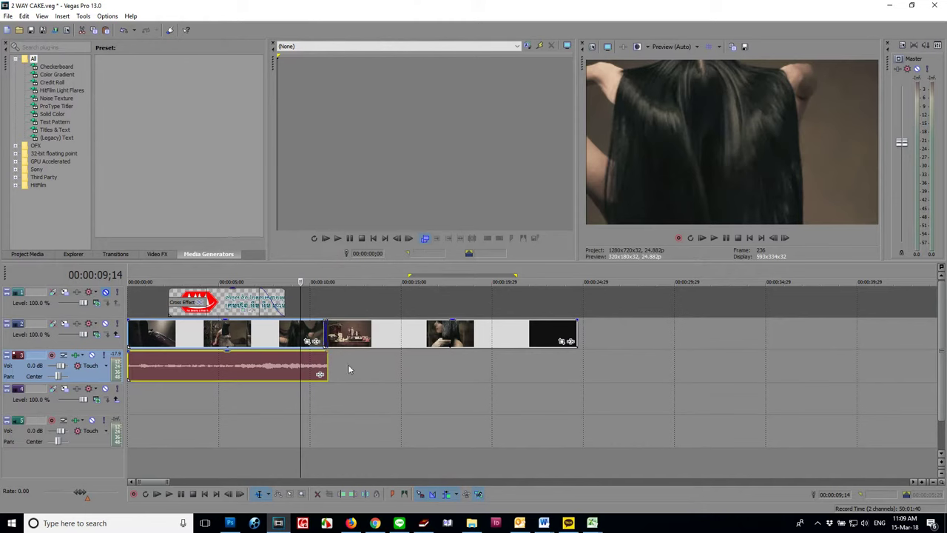
left_click(350, 369)
key("ctrl+v")
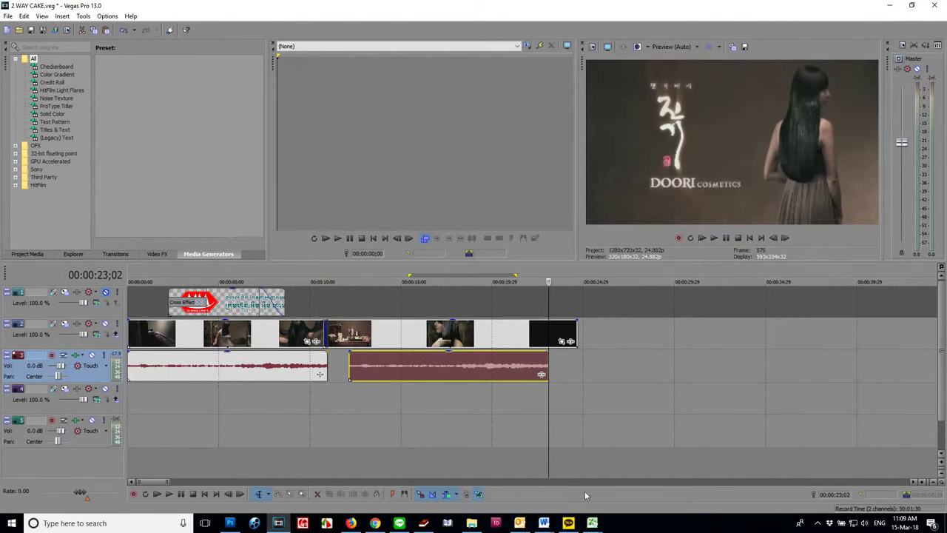
scroll(177, 480, "up", 3)
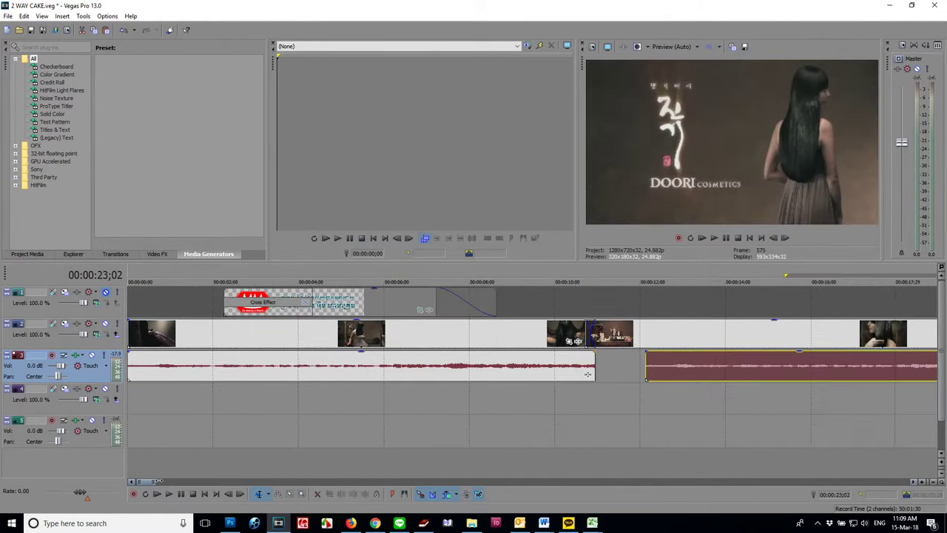
left_click_drag(672, 366, 631, 362)
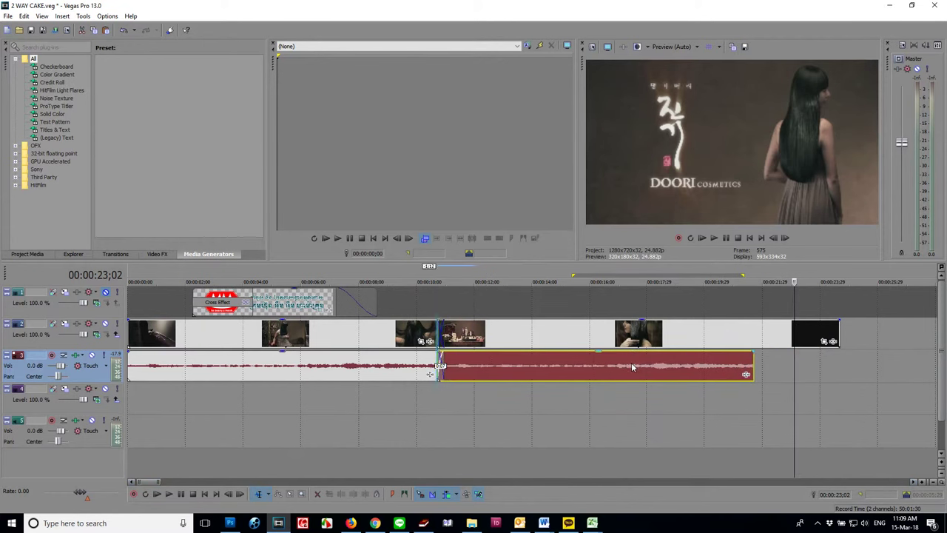
Extend the pasted audio to the end of the second video clip and play the closing part.
left_click(754, 366)
left_click_drag(751, 365, 819, 359)
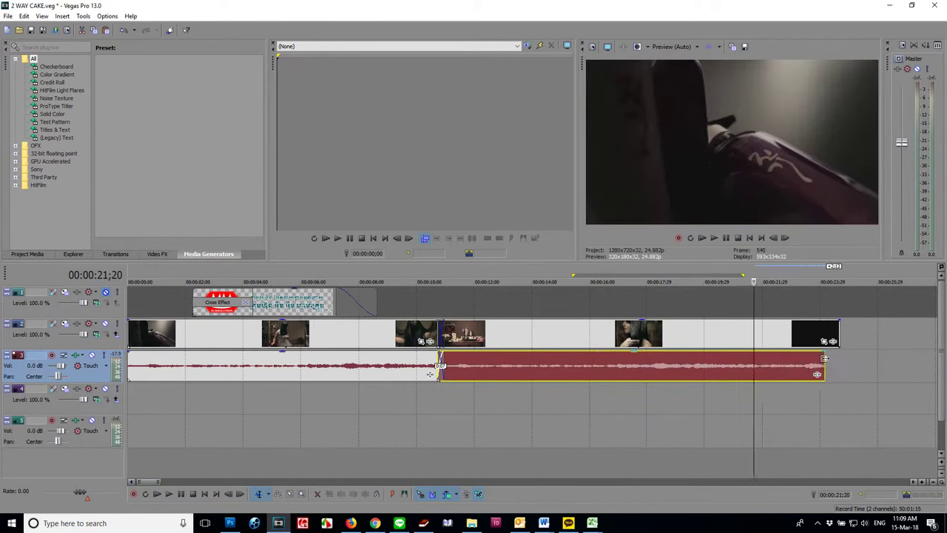
left_click(781, 412)
key("space")
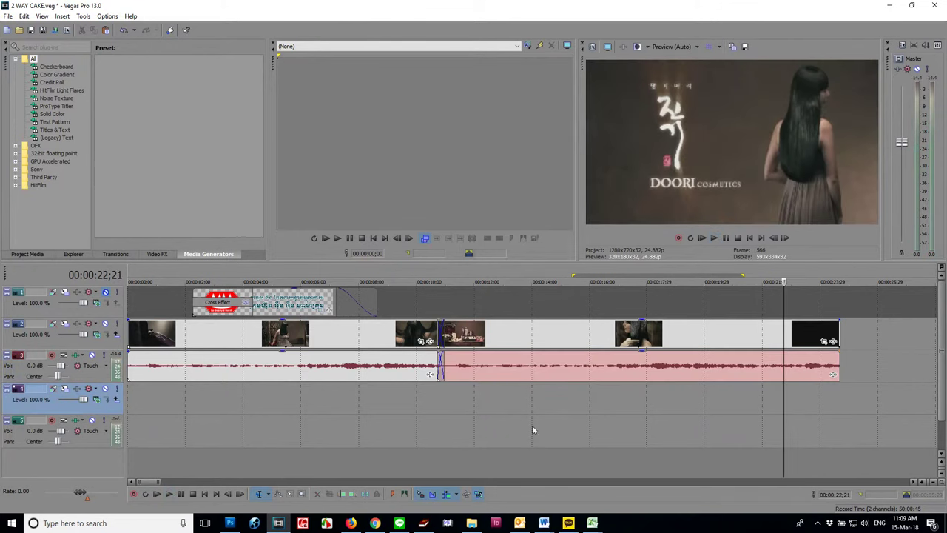
Play the joined sequence at the clip transition, the later scenes, the ending and the opening to check picture and sound.
left_click(434, 420)
key("space")
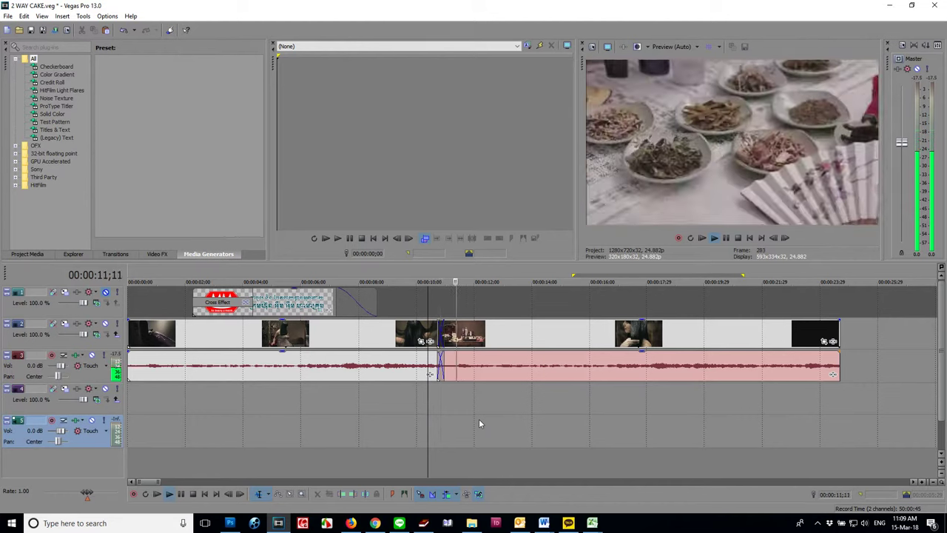
left_click(651, 418)
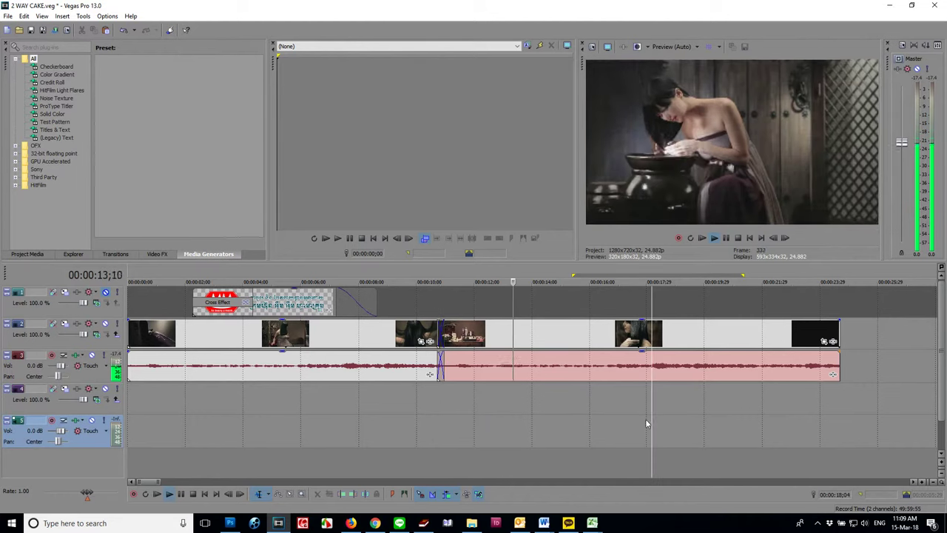
left_click(716, 424)
key("space")
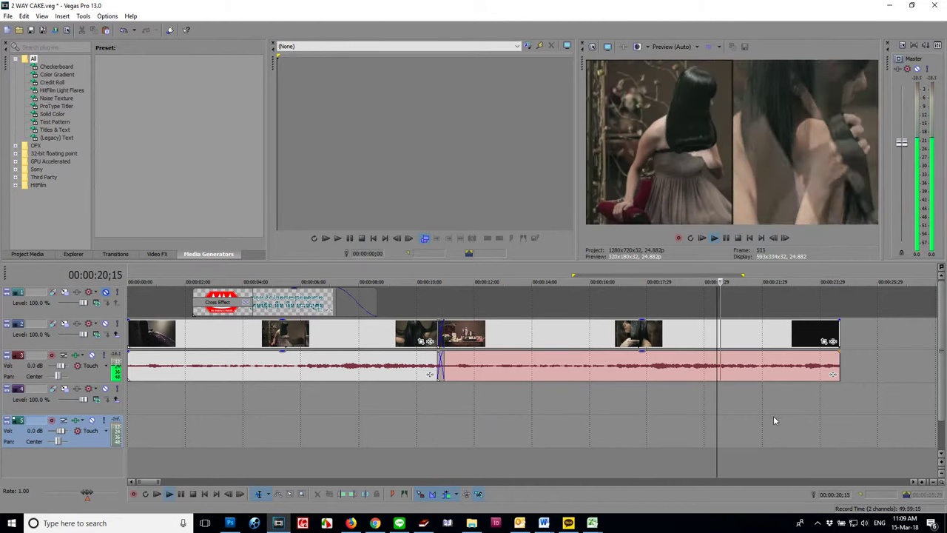
left_click(798, 402)
key("space")
left_click(149, 425)
key("space")
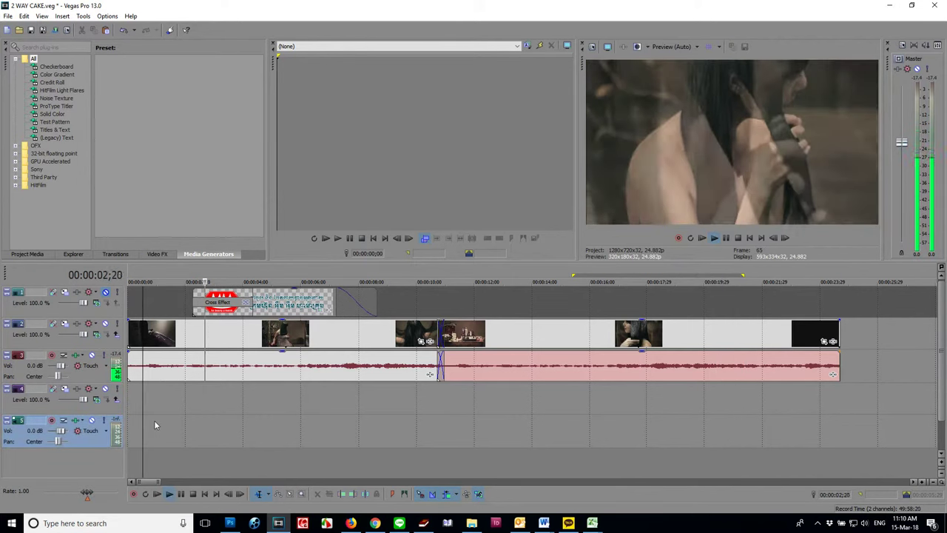
key("space")
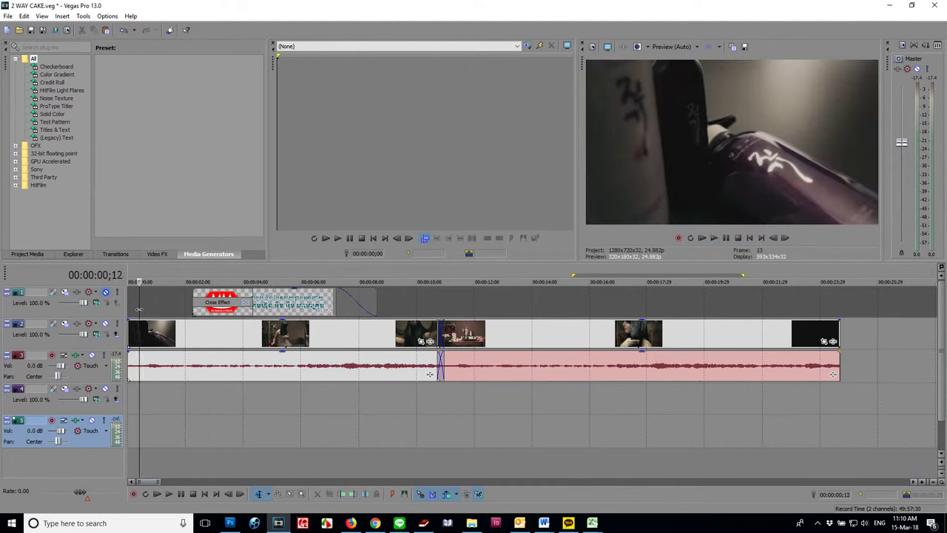
Move the logo event earlier to start at about half a second on the timeline and play the opening.
left_click_drag(309, 304, 260, 303)
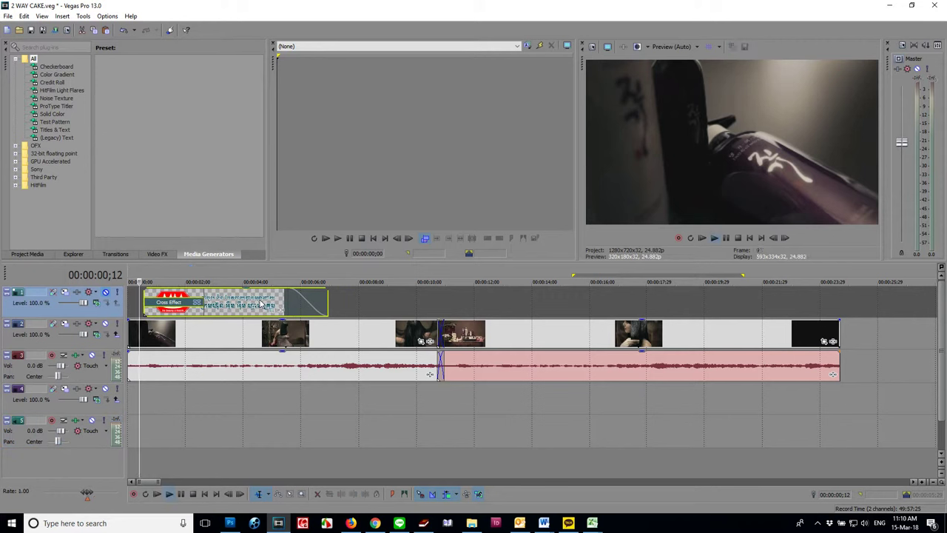
key("space")
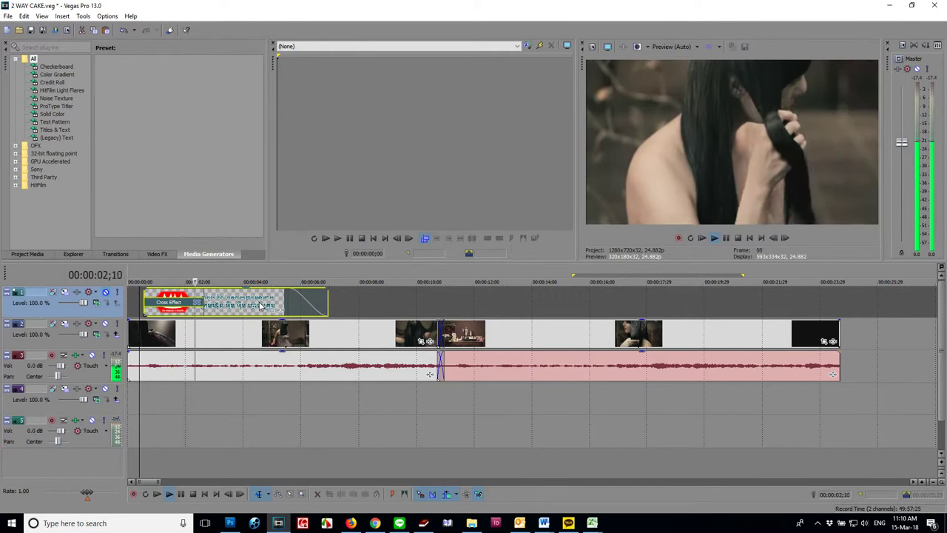
key("space")
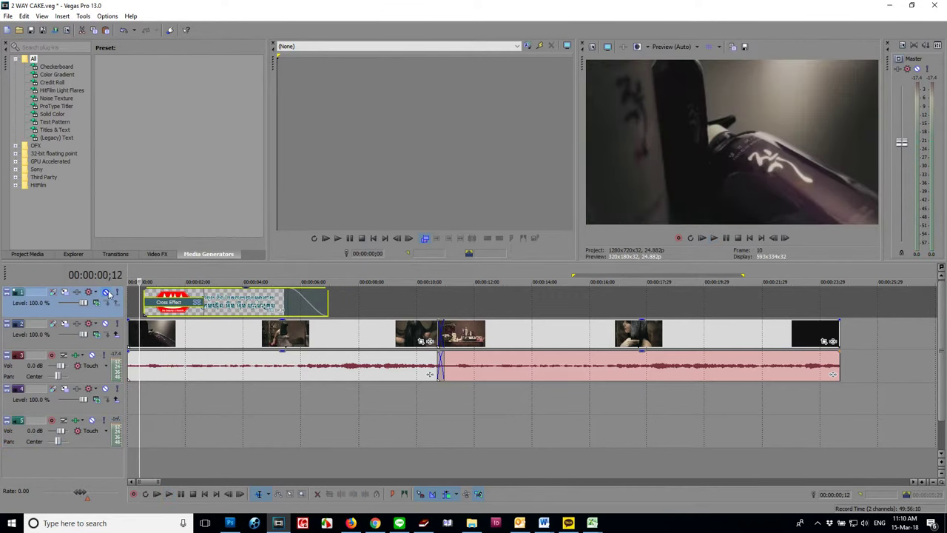
Shorten the logo event to end just before 00:00:04;00, unmute its track and play it over the video.
left_click_drag(334, 311, 241, 308)
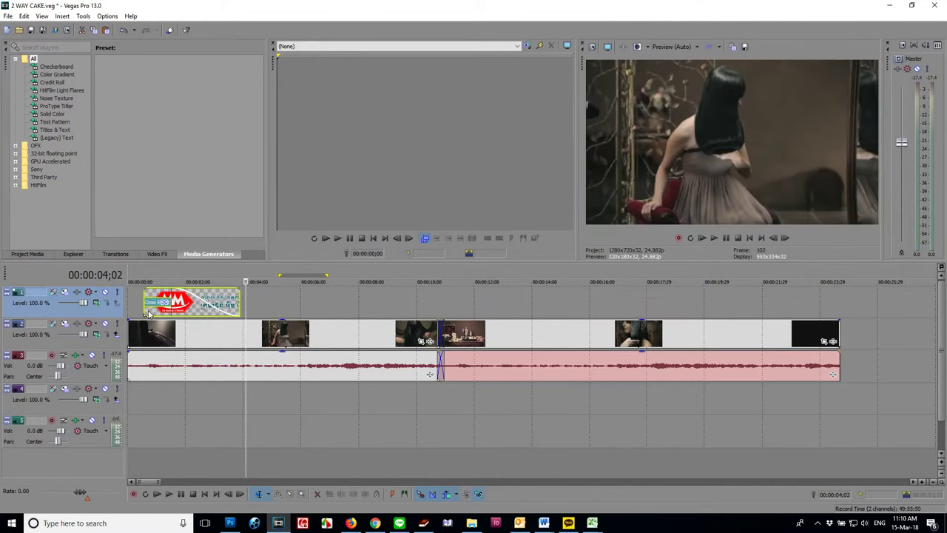
key("space")
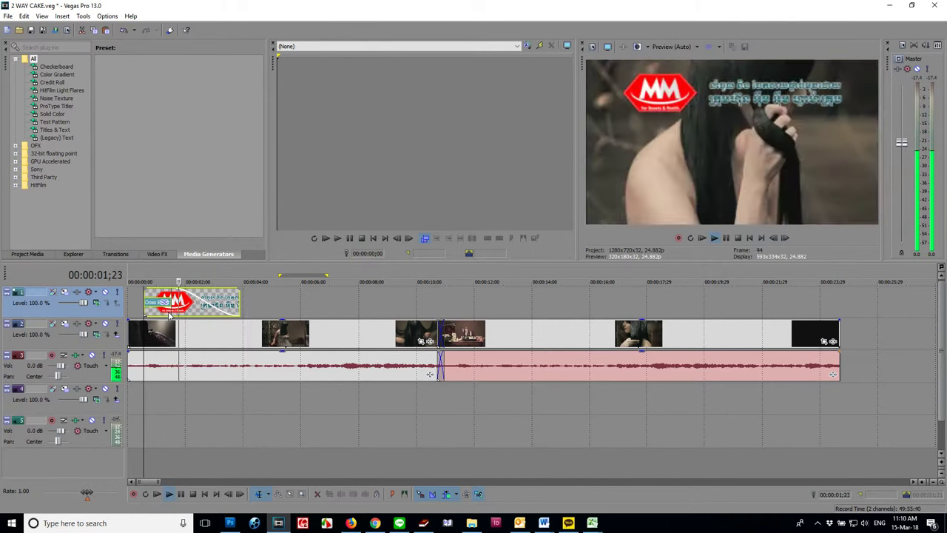
Move the opening logo event earlier so it starts at 00:00:00;03 on the timeline.
key("space")
left_click(135, 318)
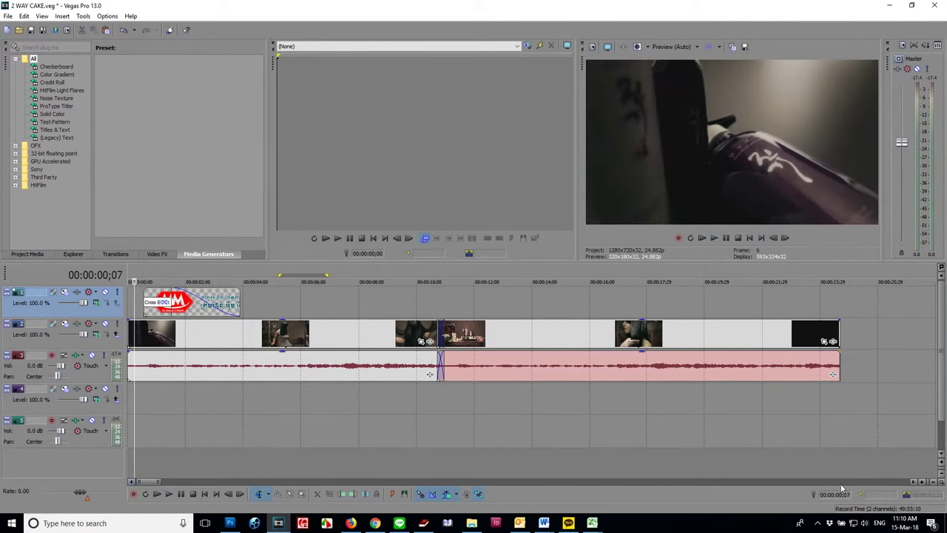
key("Up")
key("Up")
key("Up")
key("Up")
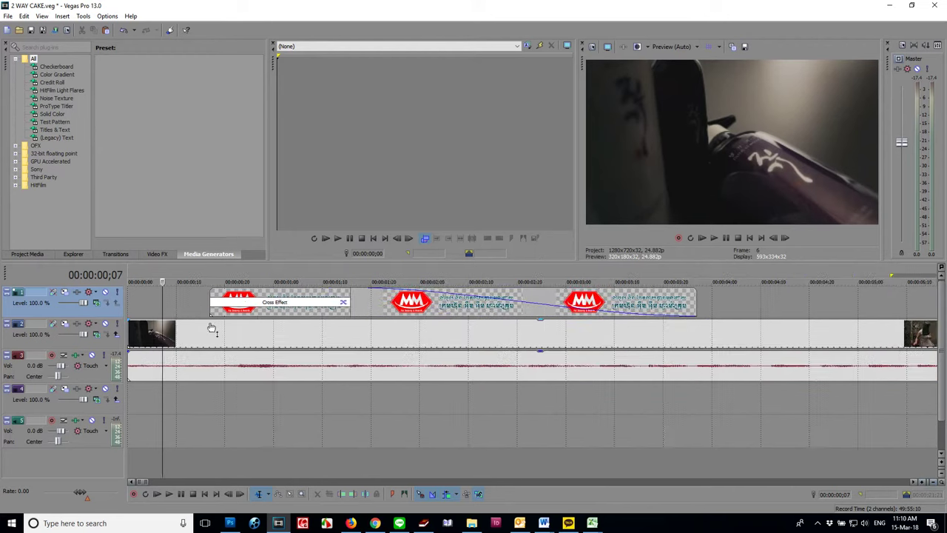
key("space")
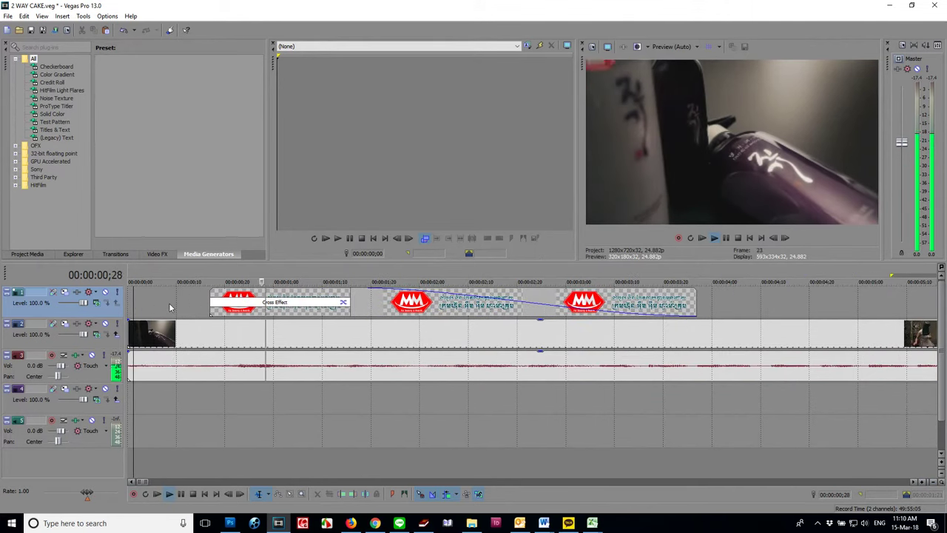
key("space")
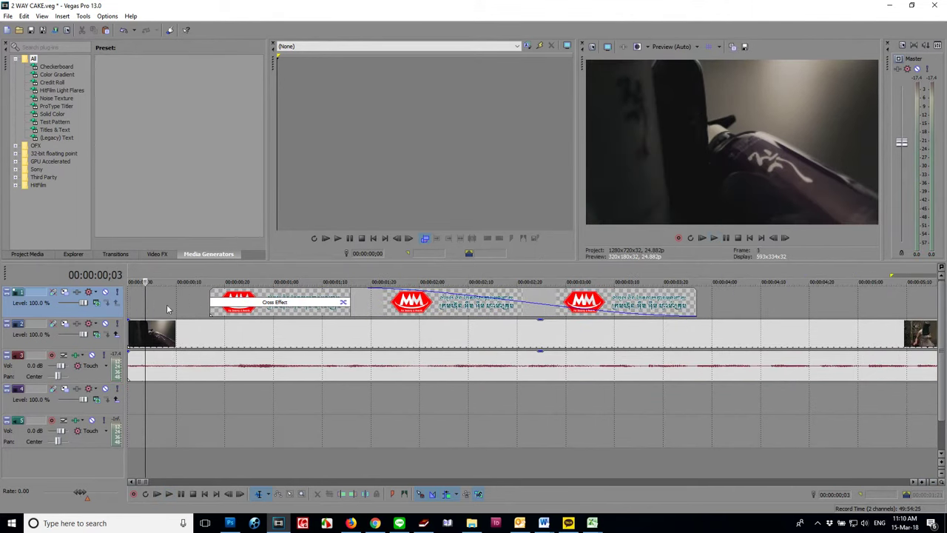
left_click_drag(302, 314, 238, 309)
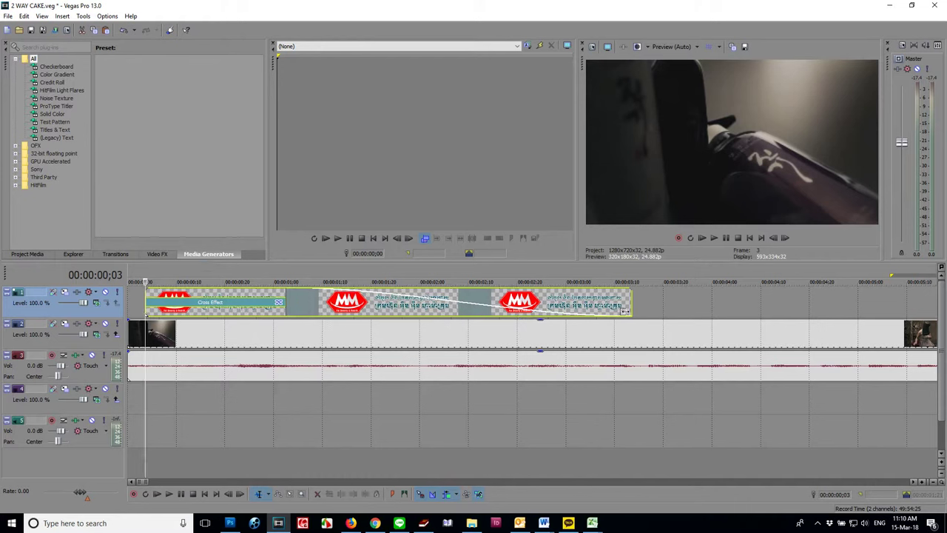
Shorten the opening logo event to end at about two and a half seconds and play it over the video.
left_click_drag(630, 309, 396, 313)
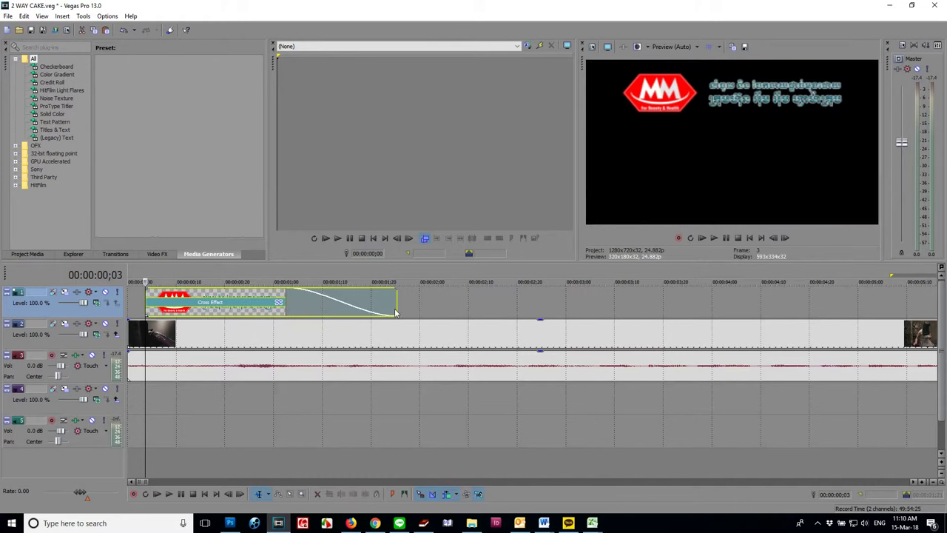
key("space")
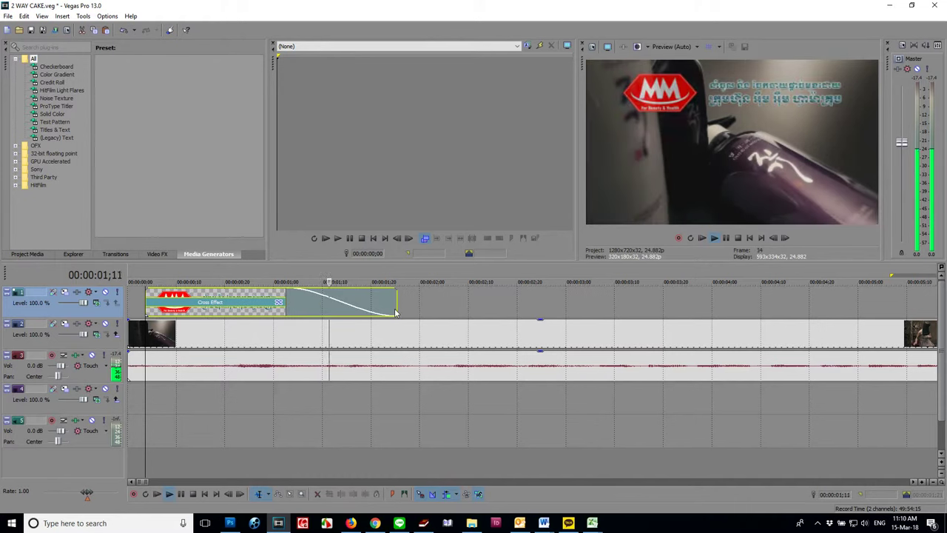
key("space")
left_click_drag(395, 303, 502, 304)
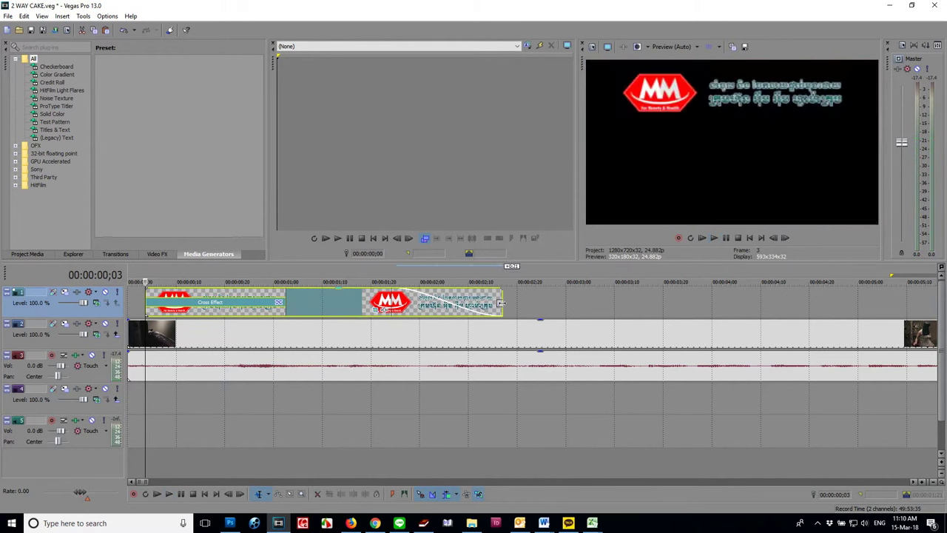
key("space")
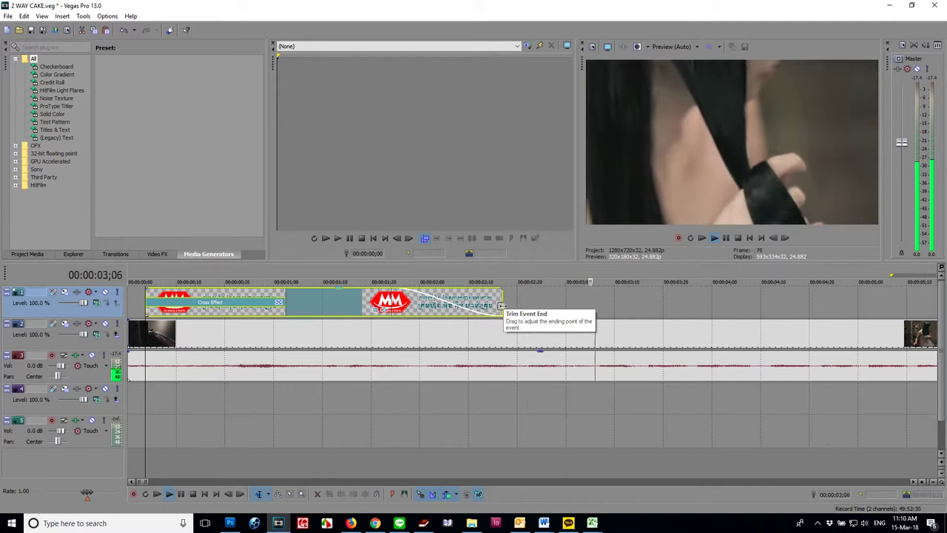
Play the sequence across the clip transition and stop at the closing brand scene at 00:00:22;18.
left_click(723, 370)
scroll(723, 370, "down", 6)
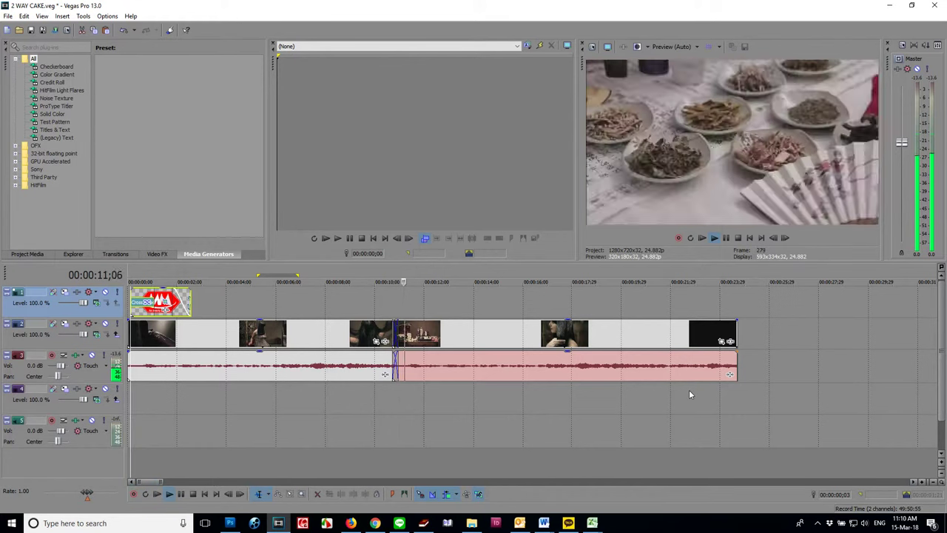
left_click(688, 390)
key("space")
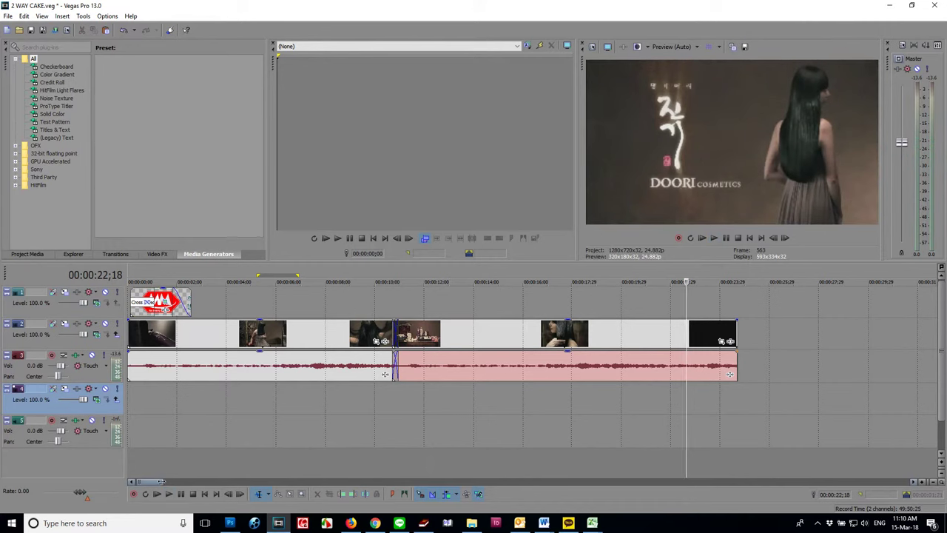
Copy the stacked logo event at about 00:01:27 and paste it over the closing scene at about 00:00:22 on the same track.
scroll(385, 374, "down", 5)
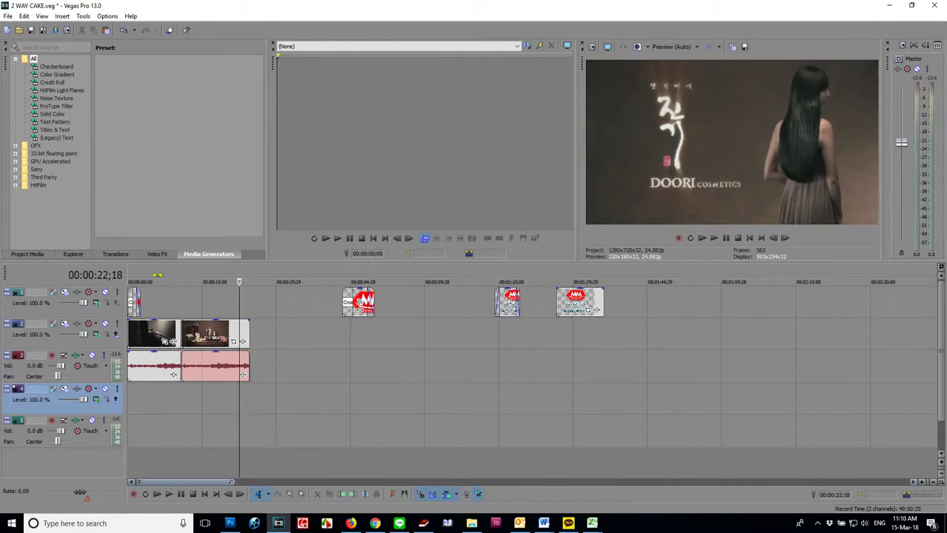
left_click(359, 337)
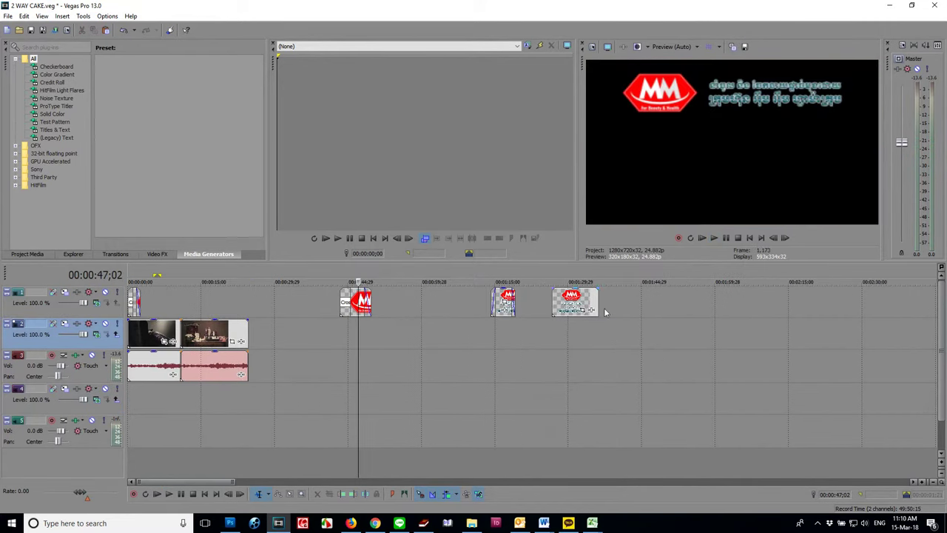
left_click(554, 324)
left_click(569, 300)
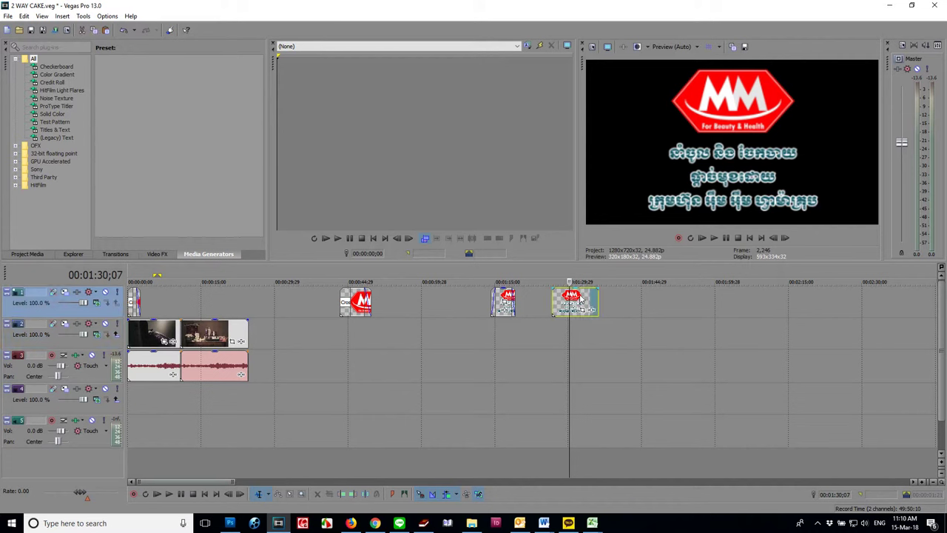
left_click(225, 304)
left_click(235, 305)
key("ctrl+v")
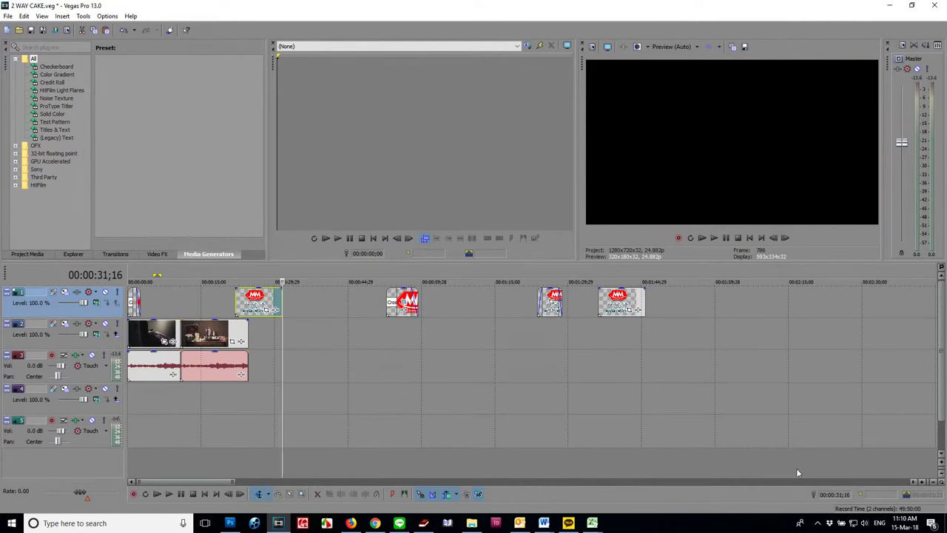
Shorten the pasted closing logo event so it ends together with the second video clip.
left_click(912, 484)
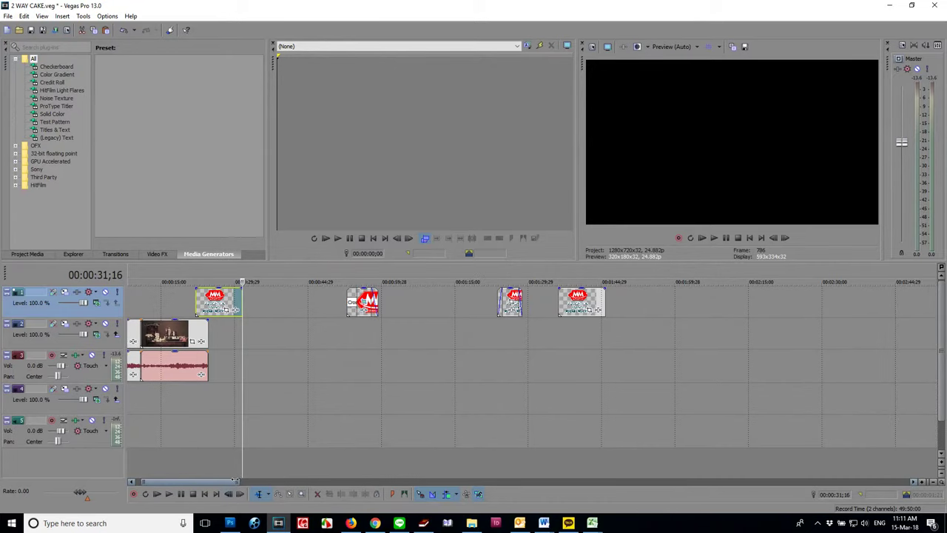
scroll(394, 346, "up", 5)
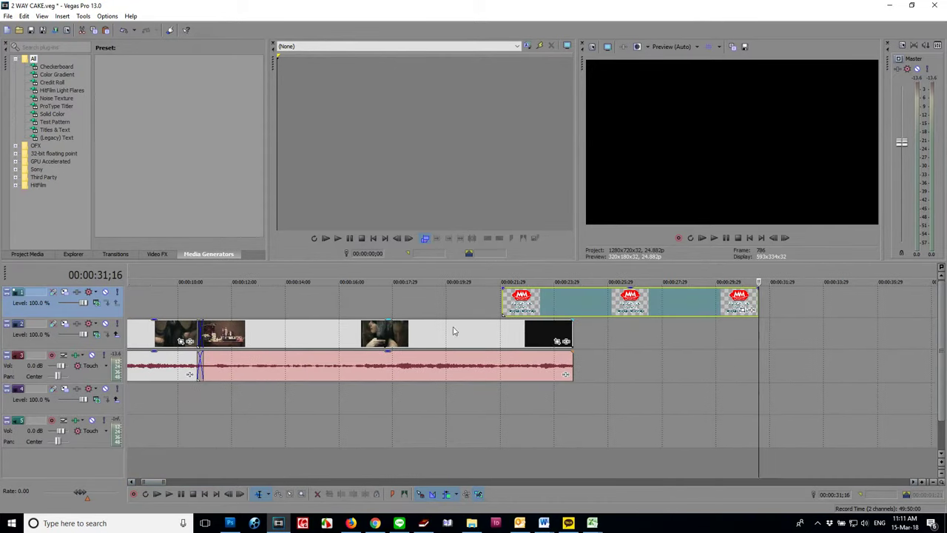
left_click(548, 346)
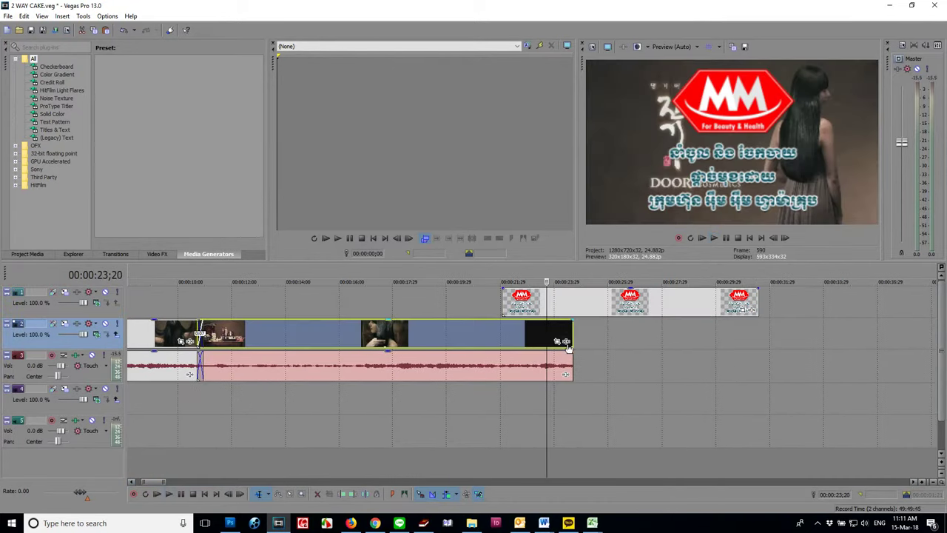
left_click(390, 339)
key("space")
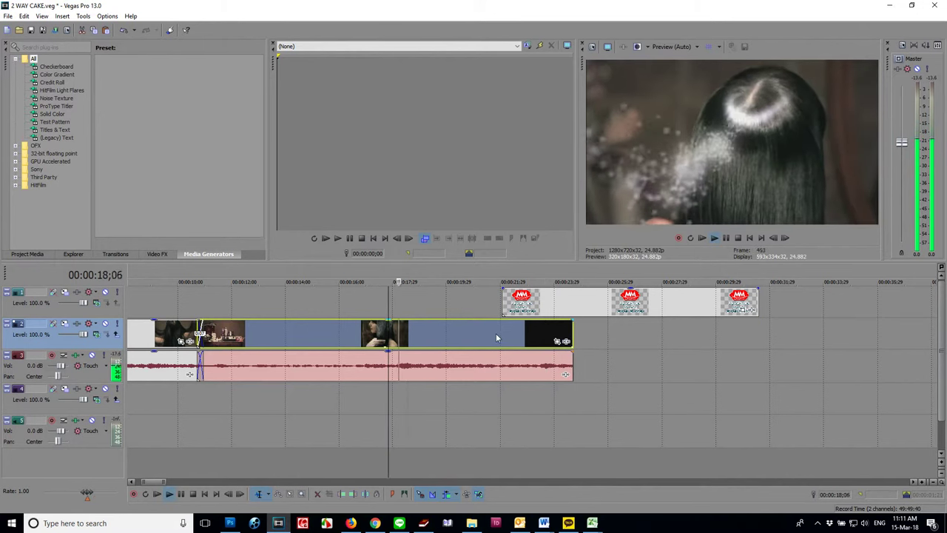
left_click(522, 304)
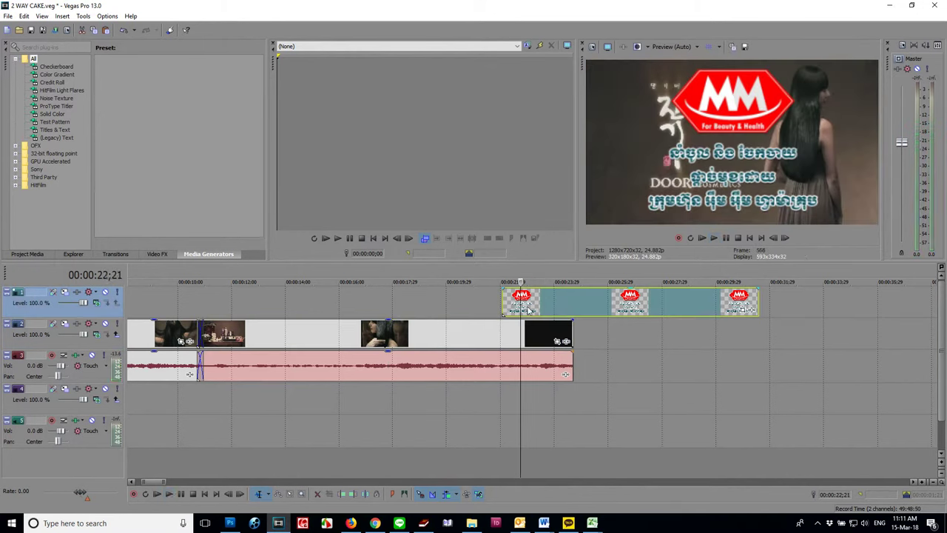
left_click_drag(758, 303, 569, 310)
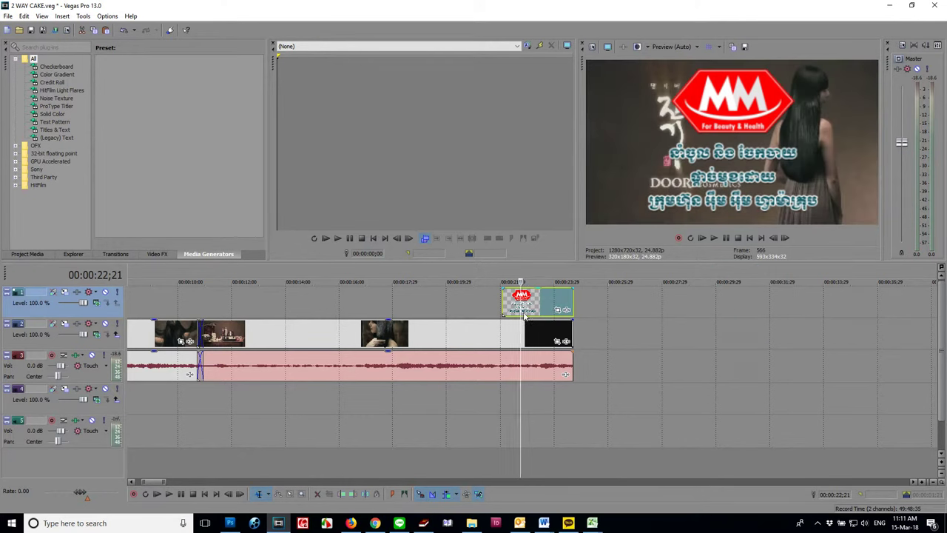
Use Event Pan/Crop to shrink the closing logo and place it between the brand calligraphy and the woman.
left_click(560, 311)
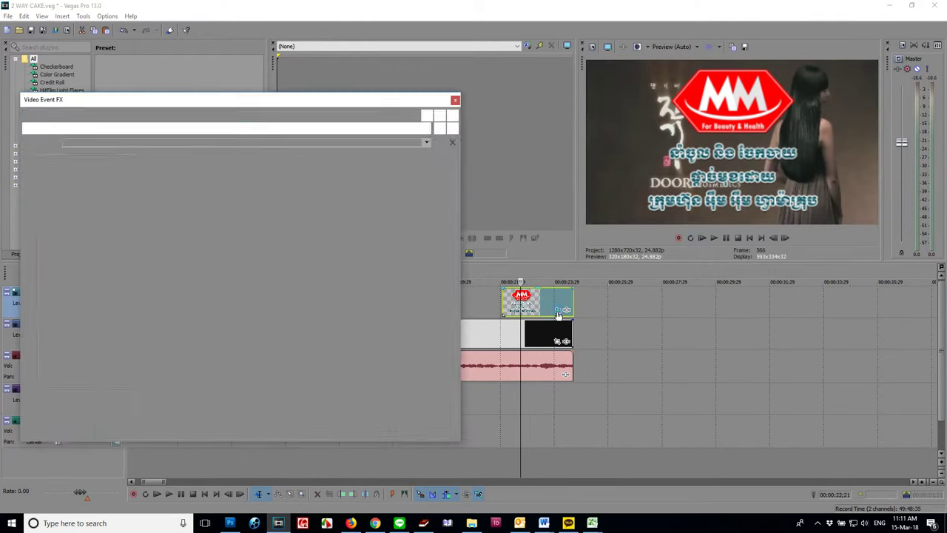
left_click_drag(445, 170, 771, 47)
left_click_drag(347, 247, 335, 305)
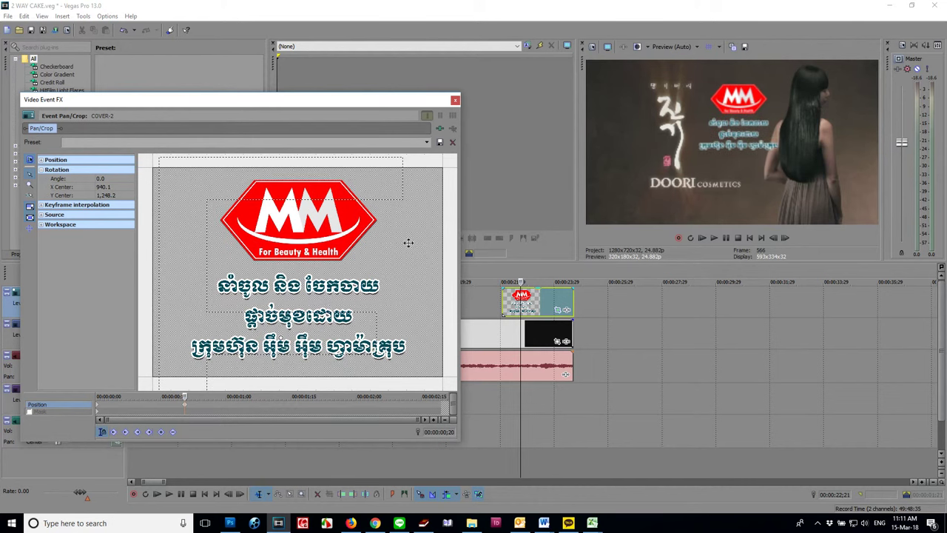
scroll(401, 234, "down", 5)
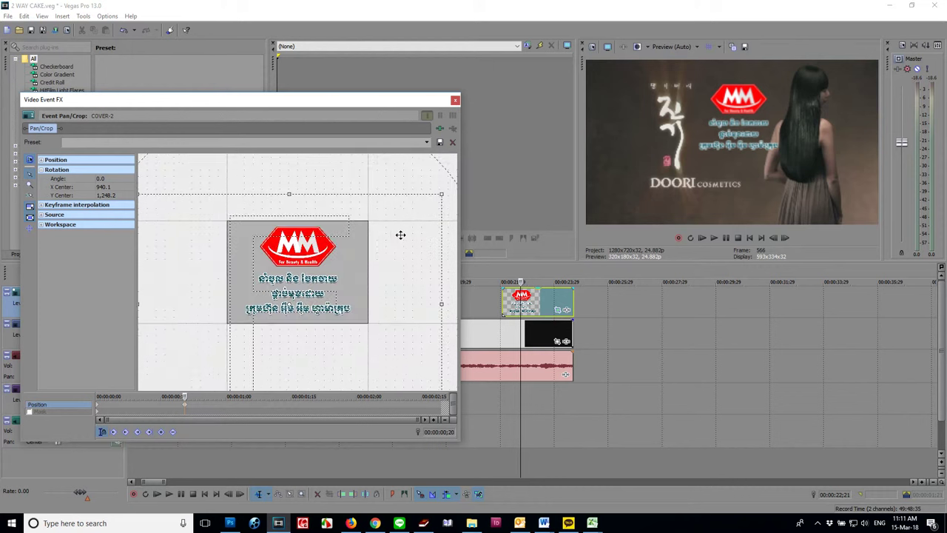
left_click_drag(441, 196, 418, 209)
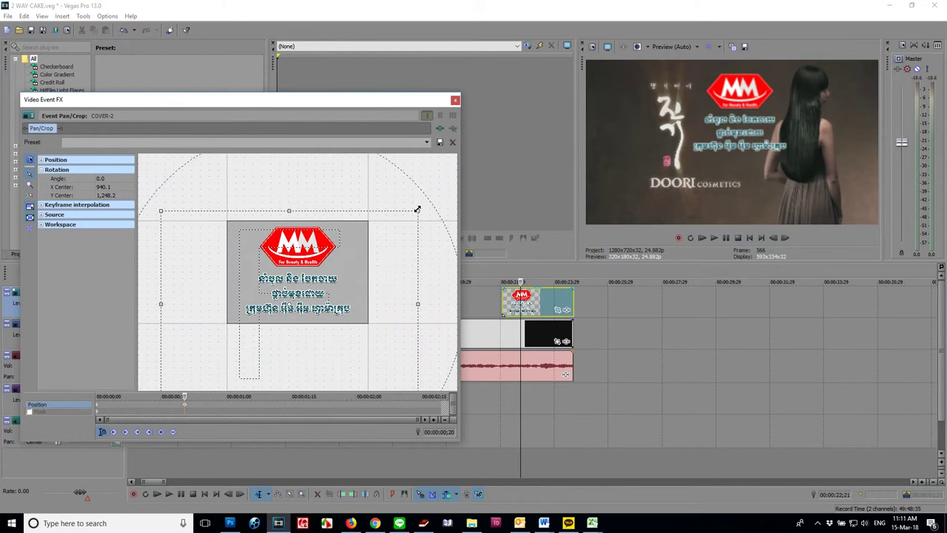
left_click_drag(333, 262, 323, 251)
left_click(454, 101)
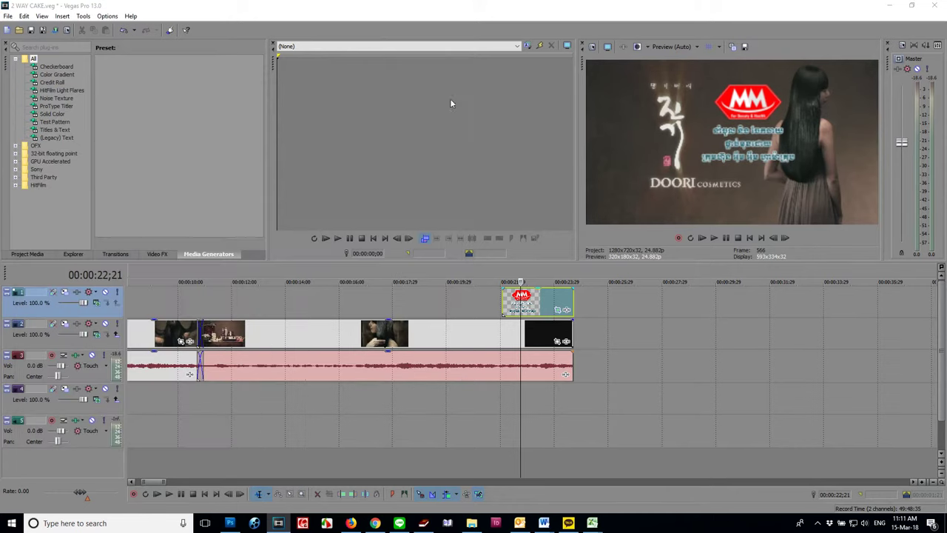
Play the ending to check how the resized logo appears over the closing scene.
key("space")
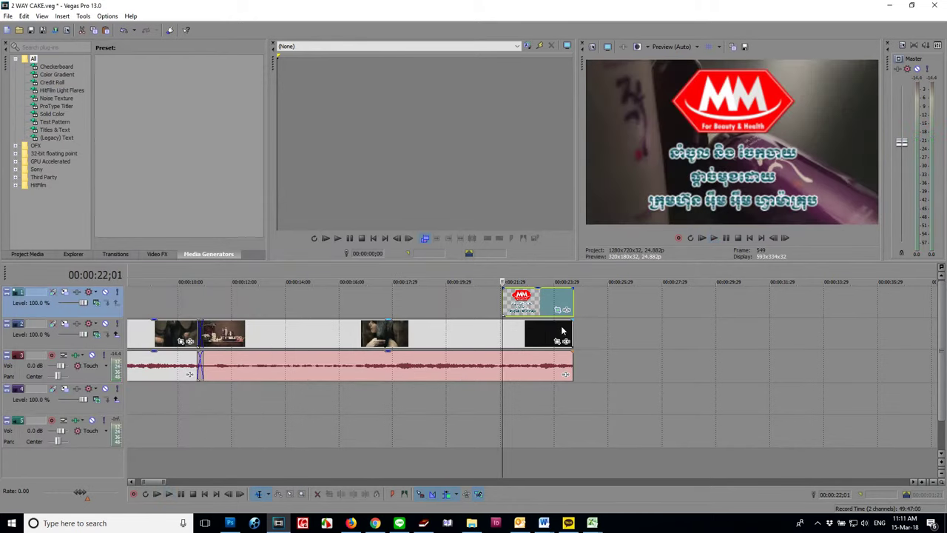
left_click(493, 326)
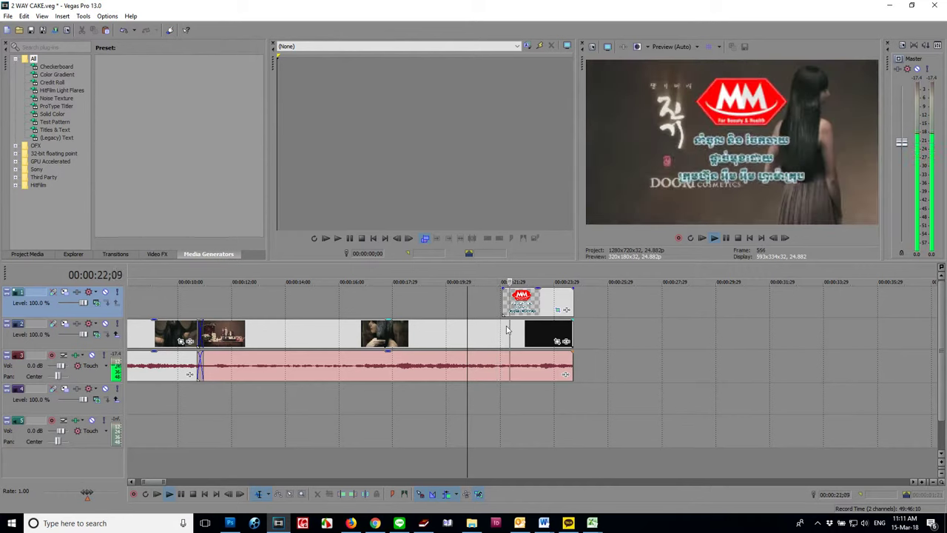
key("space")
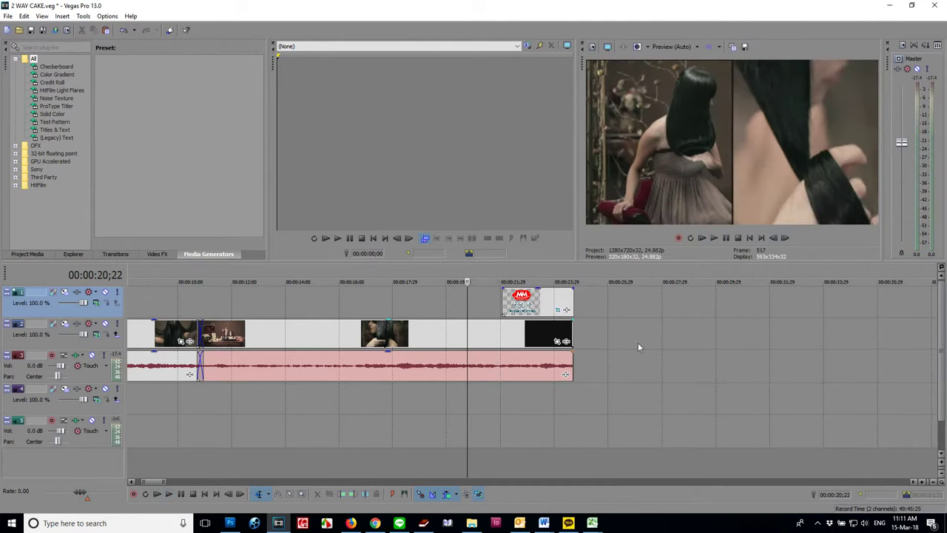
Add a fade-in of about one second to the closing logo event and play it.
left_click(923, 483)
left_click_drag(713, 288, 855, 289)
key("space")
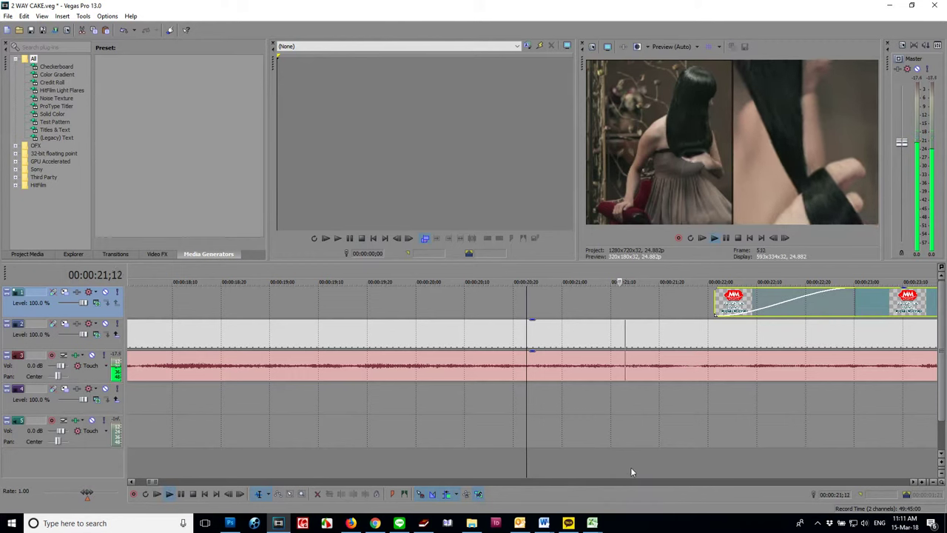
key("space")
key("space")
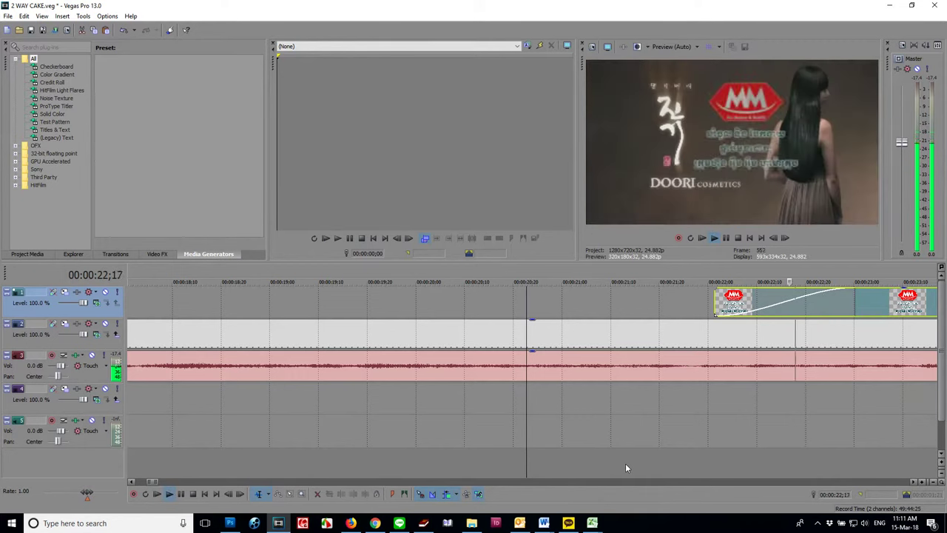
key("space")
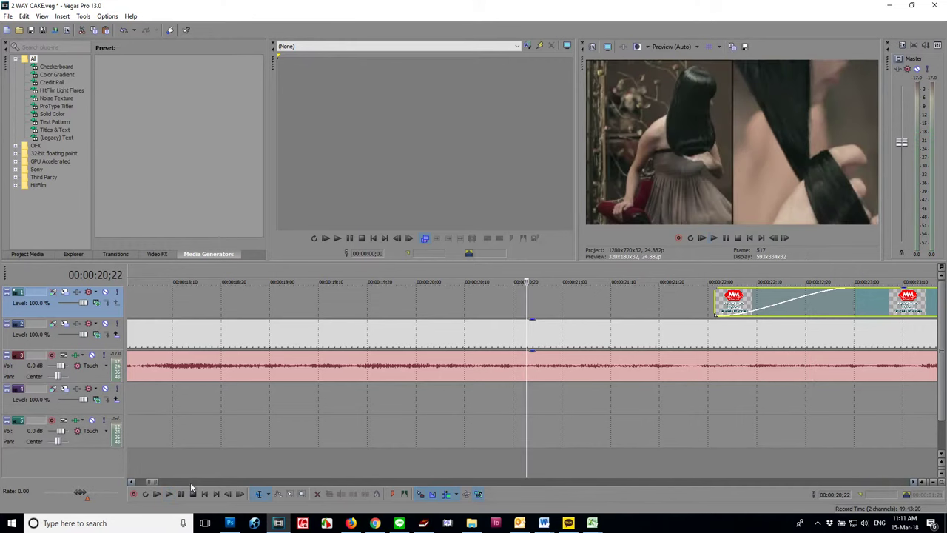
Replay the closing section from before the logo's fade-in, including from 00:00:19;27, to check the ending.
scroll(707, 375, "down", 5)
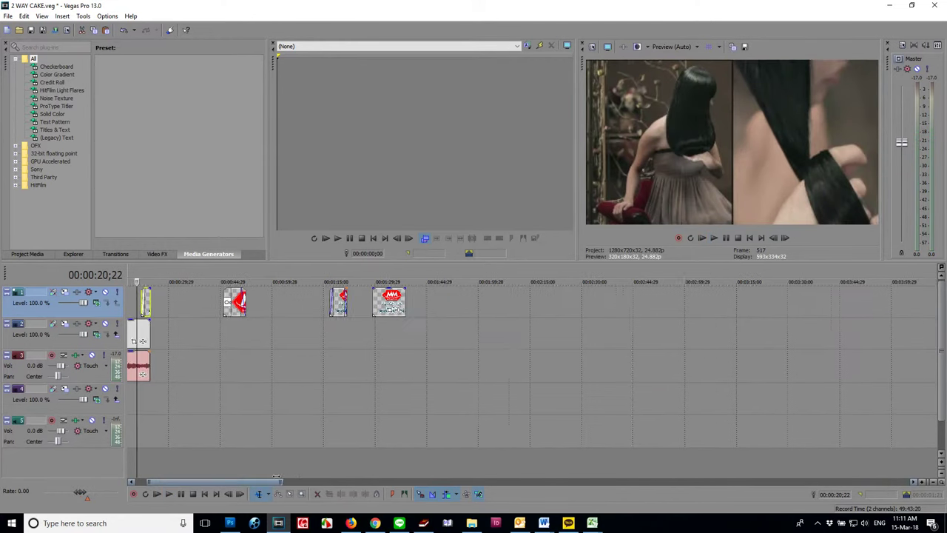
key("space")
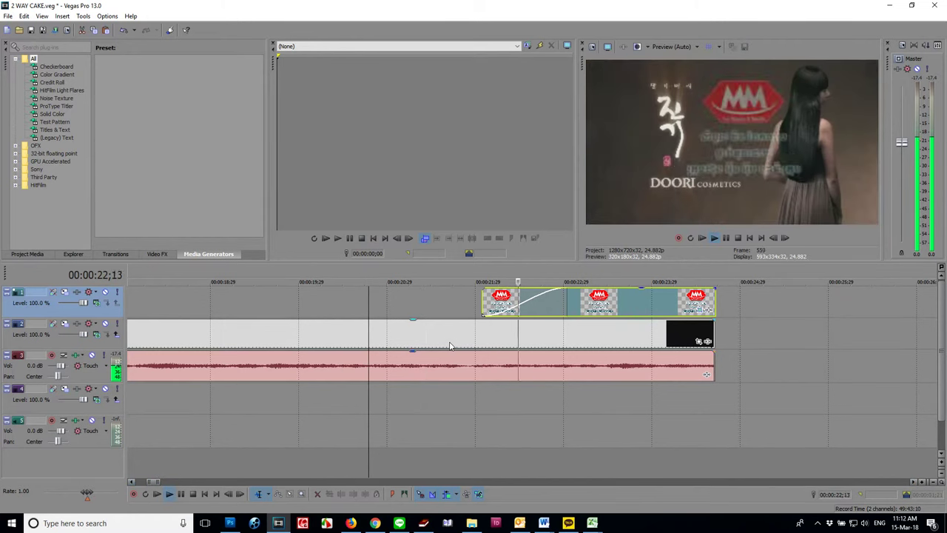
key("space")
left_click(294, 337)
key("space")
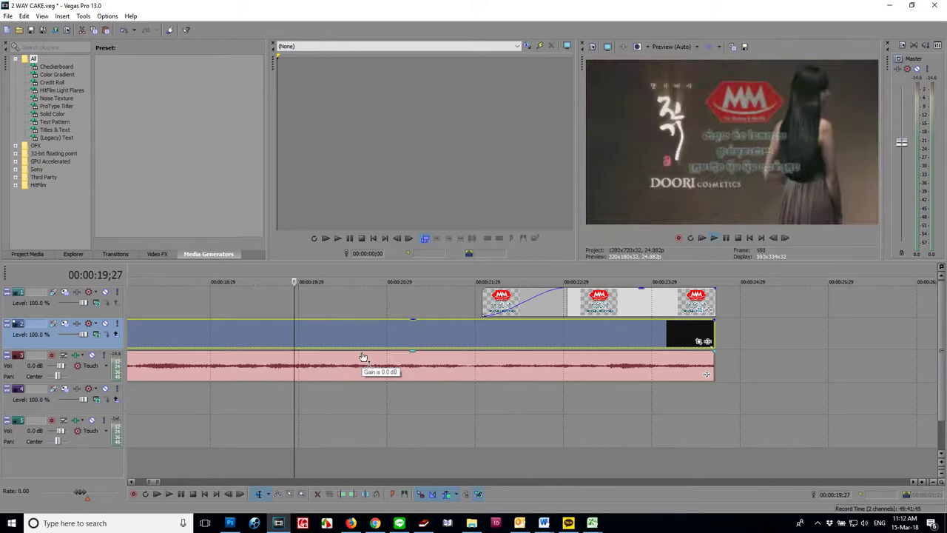
Place a video-only copy of the first clip beyond the timeline's end and trim it to the scene where the calligraphy appears beside the woman.
key("space")
left_click_drag(147, 482, 131, 482)
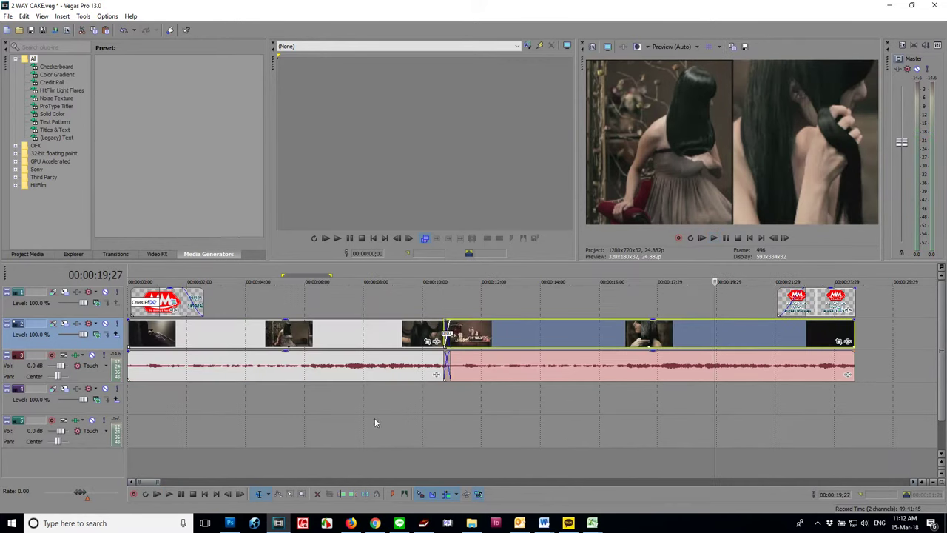
left_click(418, 337)
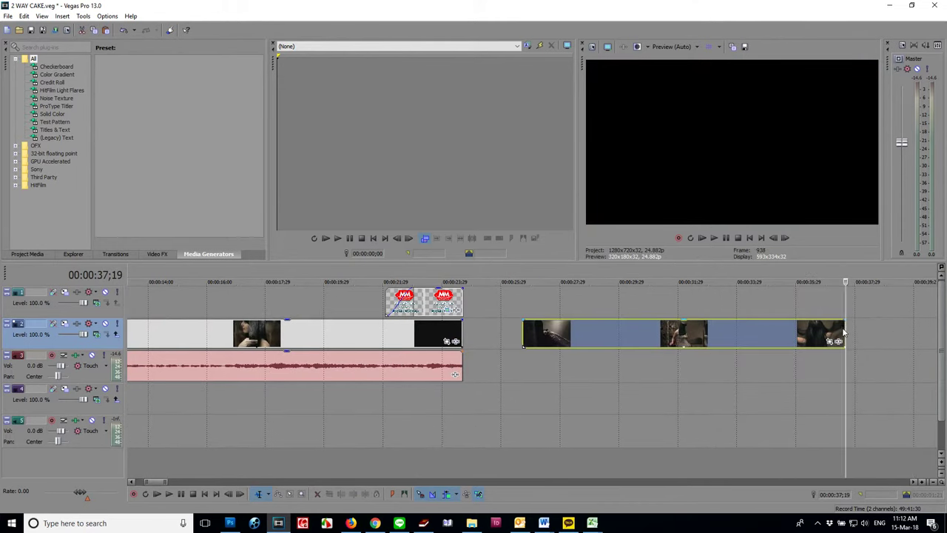
left_click_drag(843, 333, 917, 337)
left_click_drag(520, 340, 879, 343)
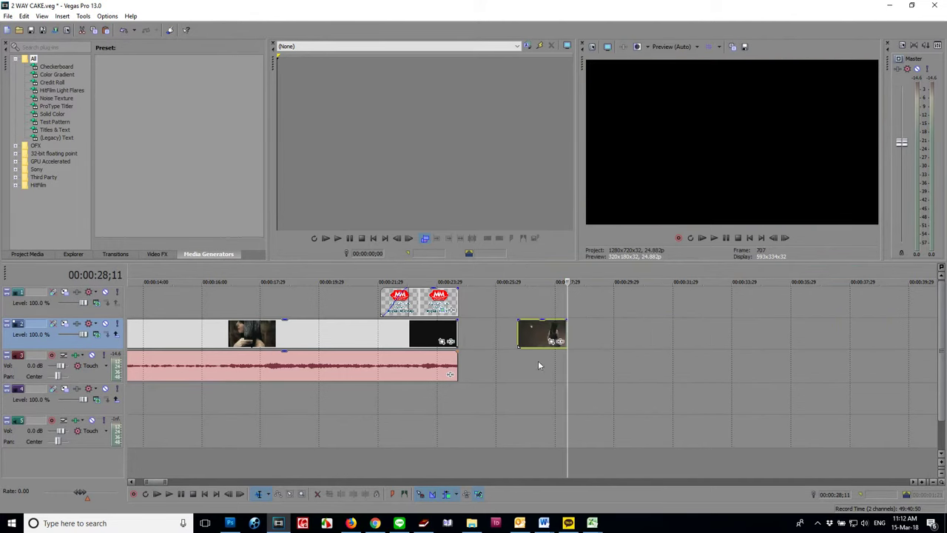
left_click_drag(517, 336, 501, 340)
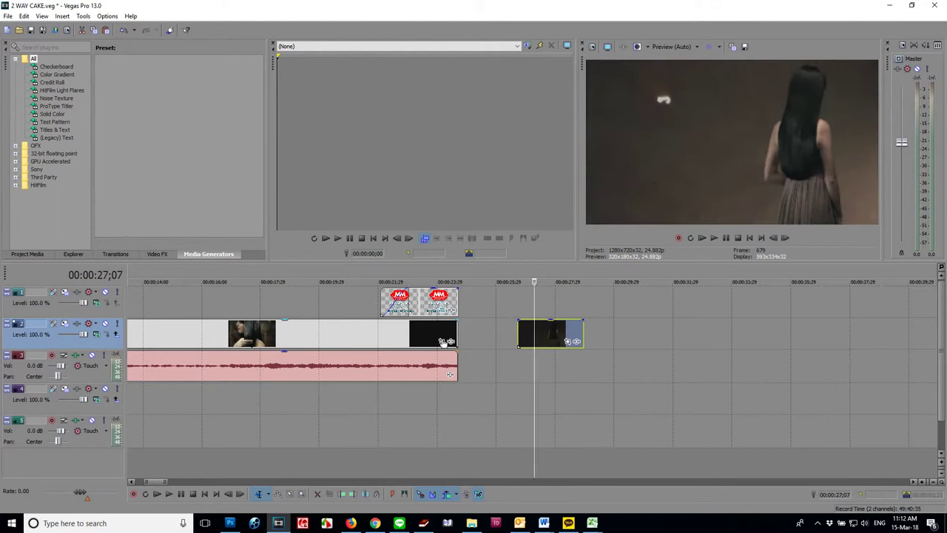
Trim the main video's end back to about 00:00:21;27 in the bottle shot and overlap the copied ending clip onto it.
left_click(381, 340)
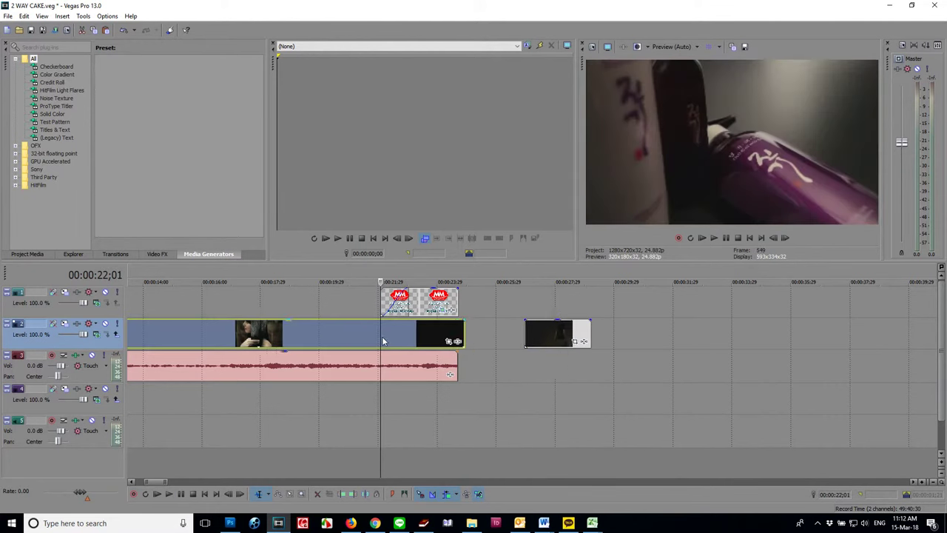
key("Left")
key("Left")
key("Left")
key("Left")
key("Left")
key("Left")
key("Left")
key("Left")
key("Left")
key("Left")
key("Left")
key("Left")
key("Left")
key("Left")
key("Left")
key("Left")
key("Left")
key("Left")
key("Left")
key("Left")
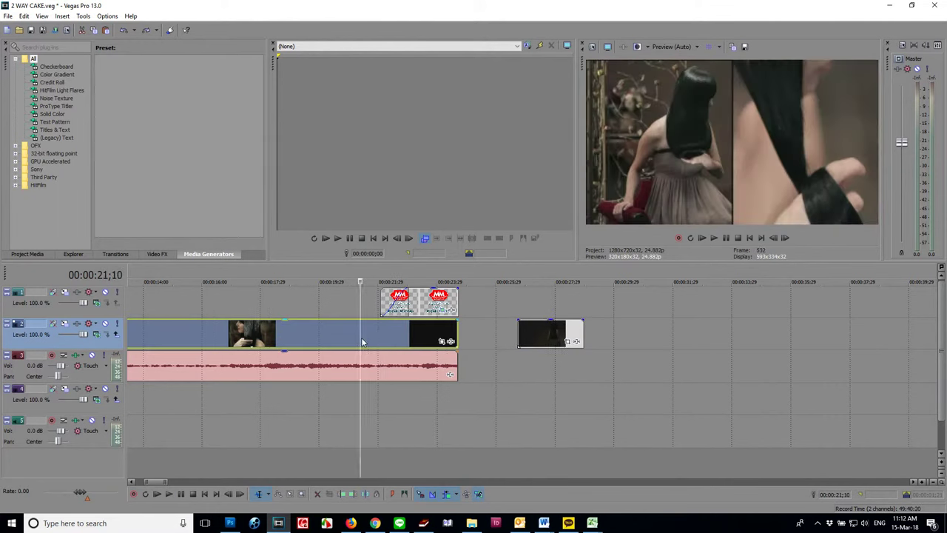
left_click(381, 337)
key("space")
key("space")
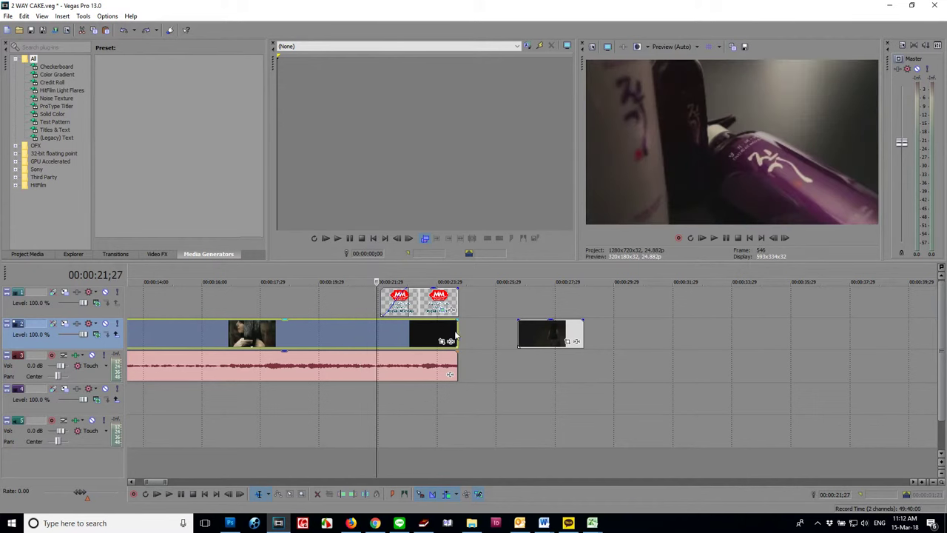
left_click_drag(456, 331, 373, 333)
left_click_drag(552, 334, 395, 341)
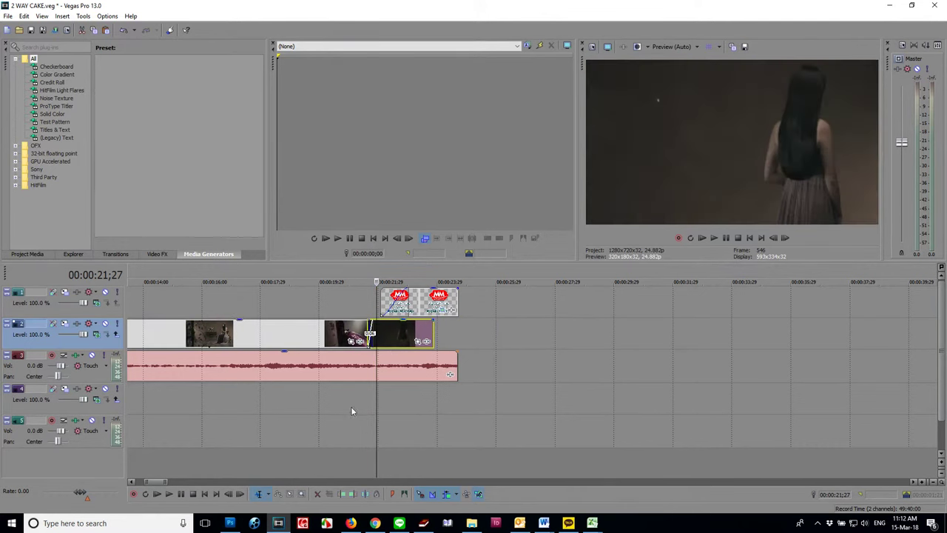
Move the cut into the ending clip back to about 00:00:20;23 and play the ending from there.
left_click(352, 408)
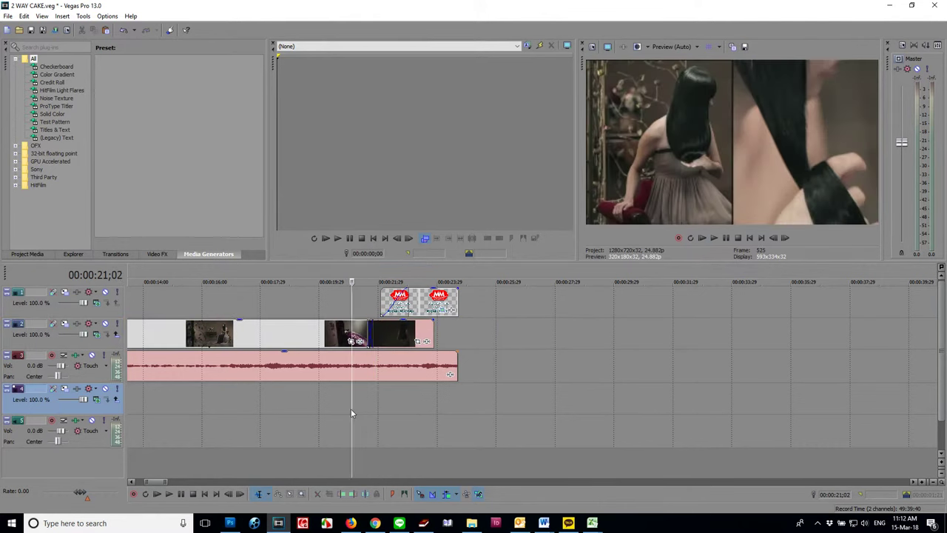
left_click_drag(390, 338, 365, 343)
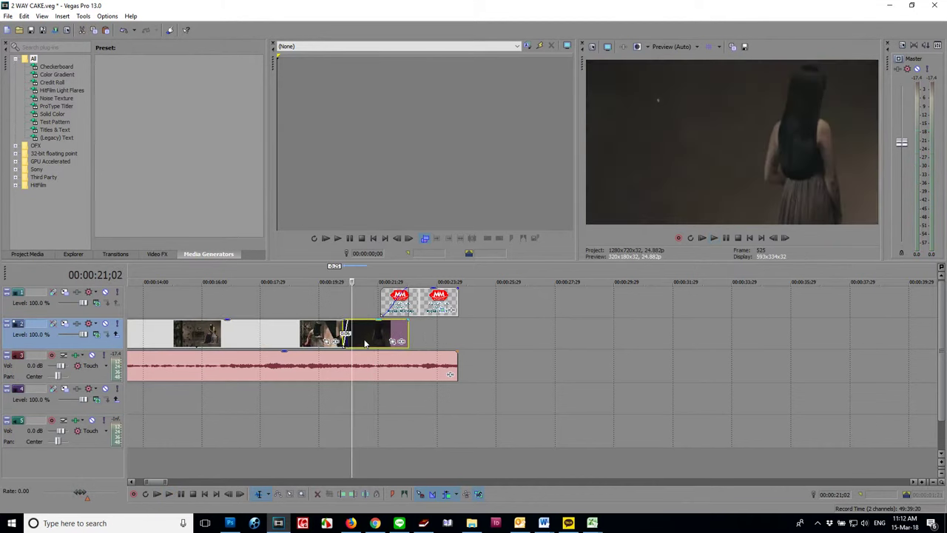
left_click(343, 404)
key("space")
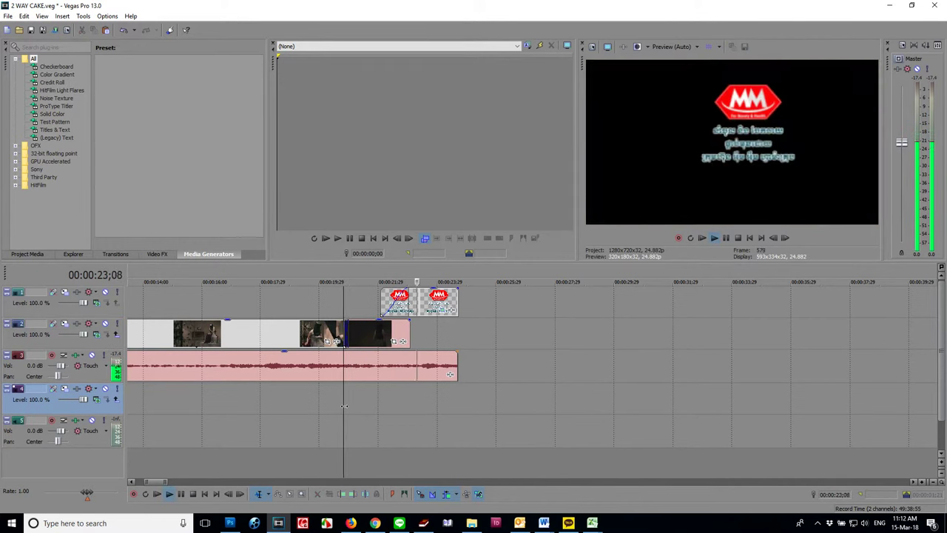
key("space")
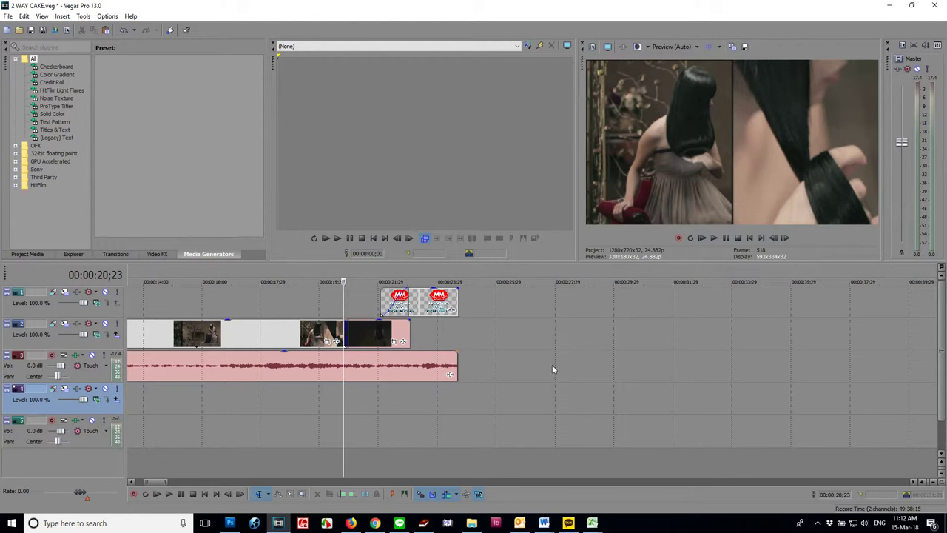
key("space")
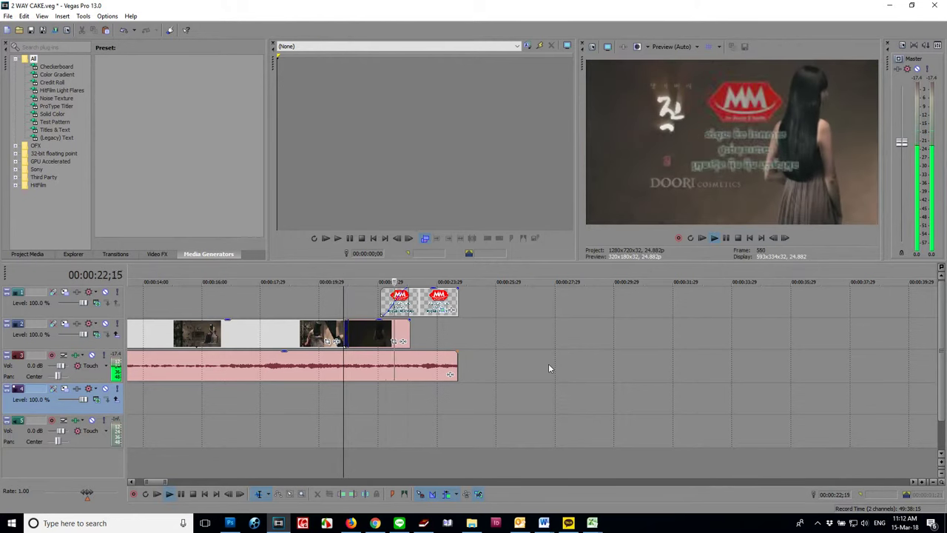
Extend the ending clip nearly to the end of the music and play the closing section.
key("space")
left_click_drag(409, 334, 444, 337)
key("space")
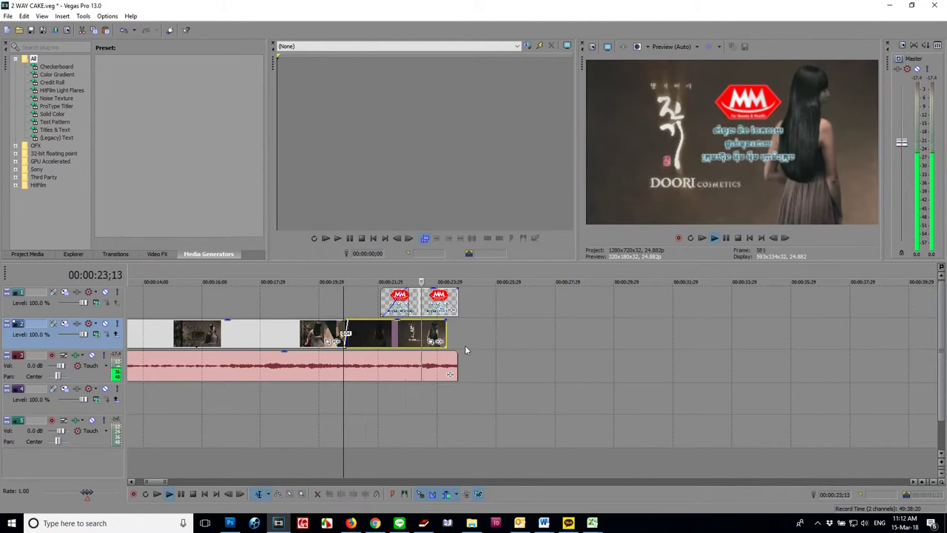
key("space")
Replay the ending and move the closing logo event earlier so it starts at about 00:00:21;22.
key("space")
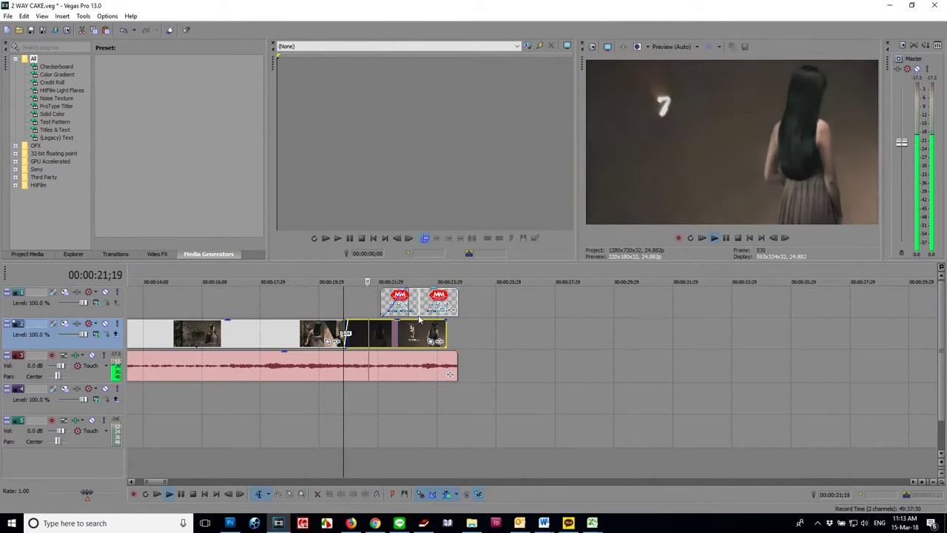
key("space")
left_click_drag(419, 311, 410, 310)
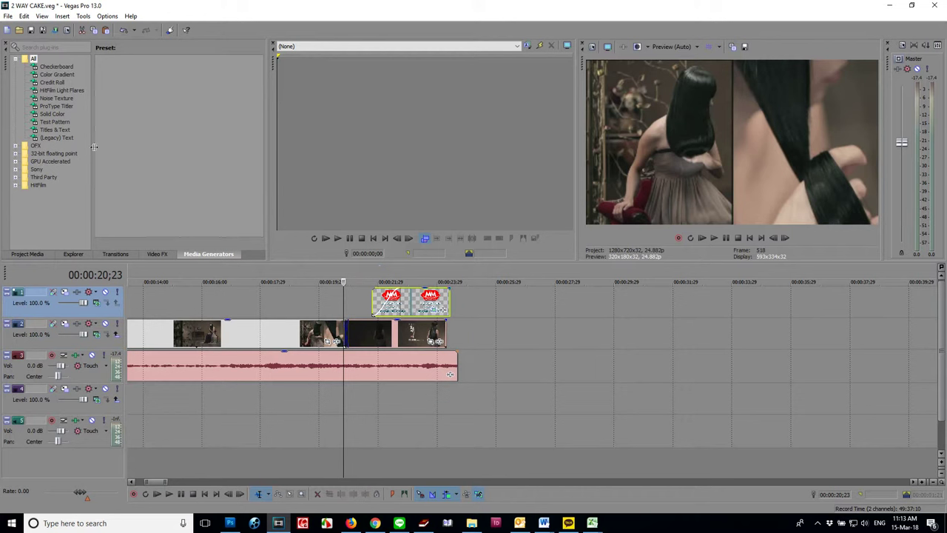
Browse the transition presets, from 3D Cascade through Zoom and back to Push, for a suitable entrance for the closing logo.
left_click(119, 253)
left_click(52, 75)
left_click(55, 83)
left_click(52, 97)
left_click(53, 106)
left_click(51, 121)
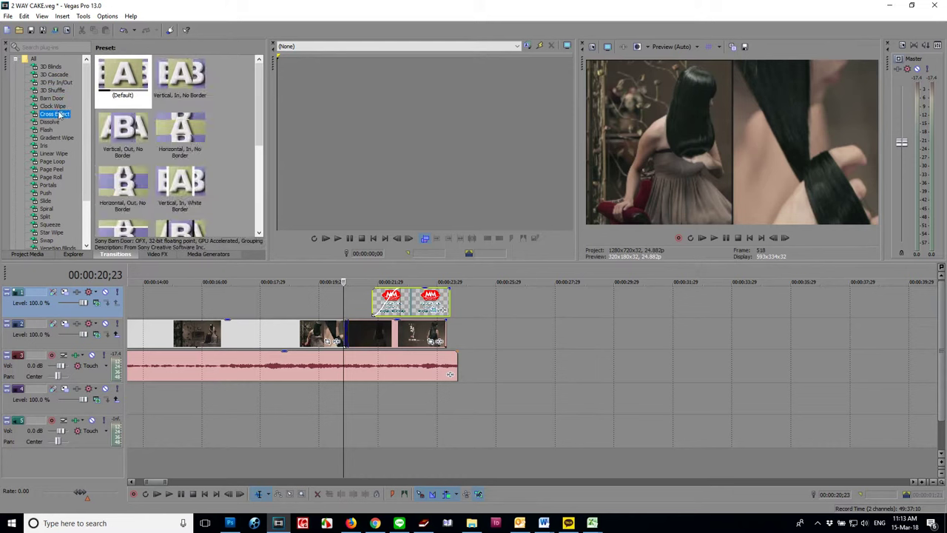
left_click(47, 130)
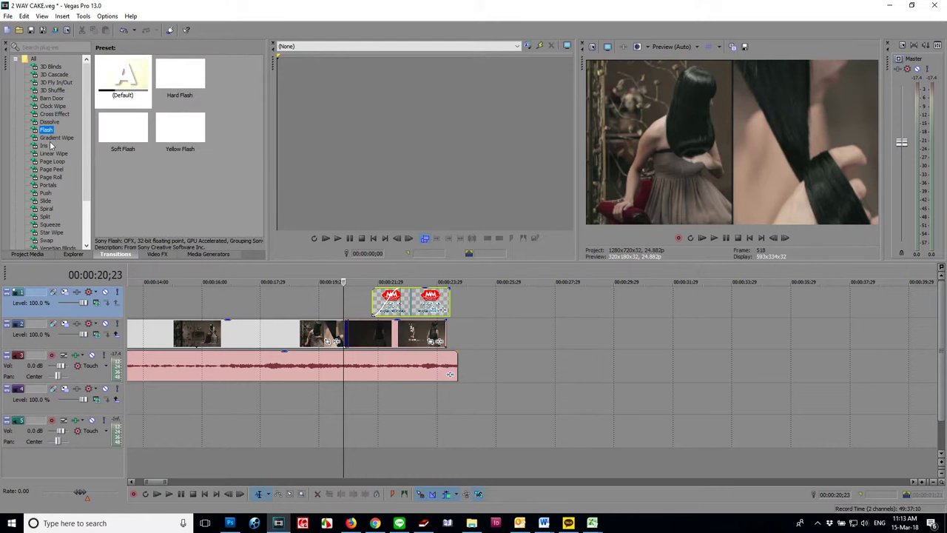
left_click(48, 154)
scroll(39, 213, "down", 2)
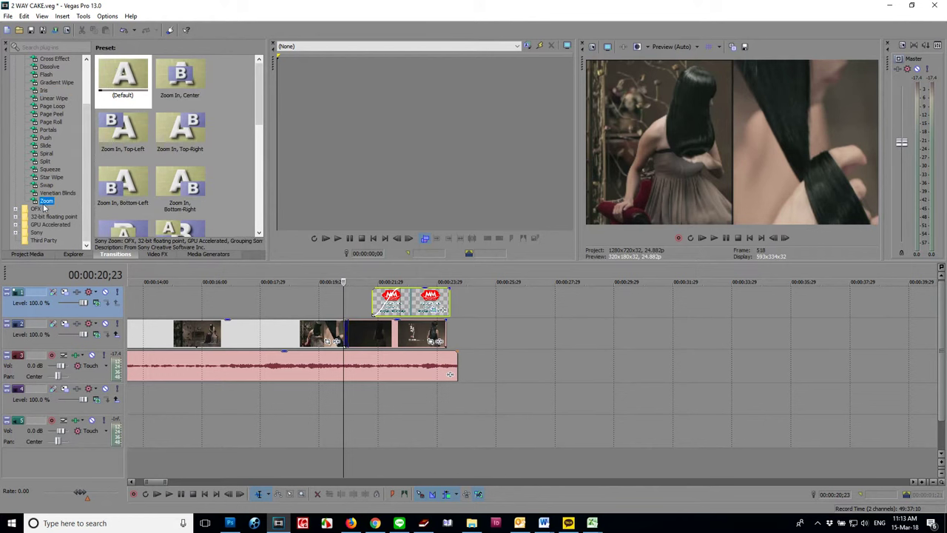
left_click(46, 183)
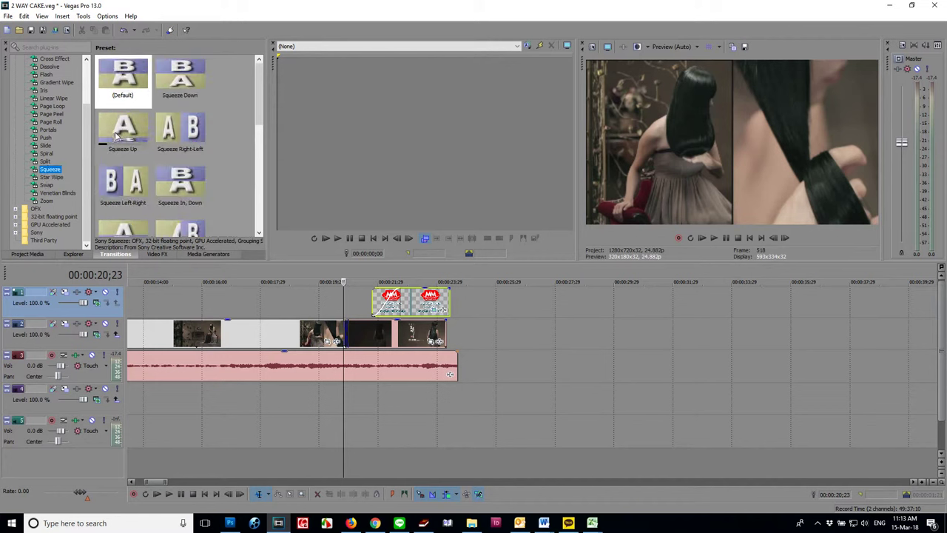
left_click(50, 153)
left_click(50, 145)
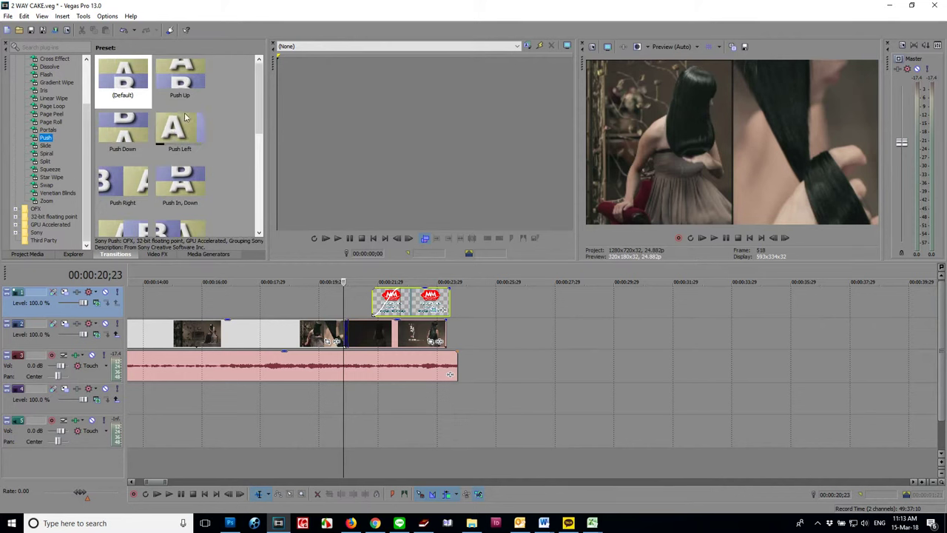
Apply the Push Down transition to the closing logo's fade-in and play it from the logo's start.
left_click_drag(139, 135, 392, 299)
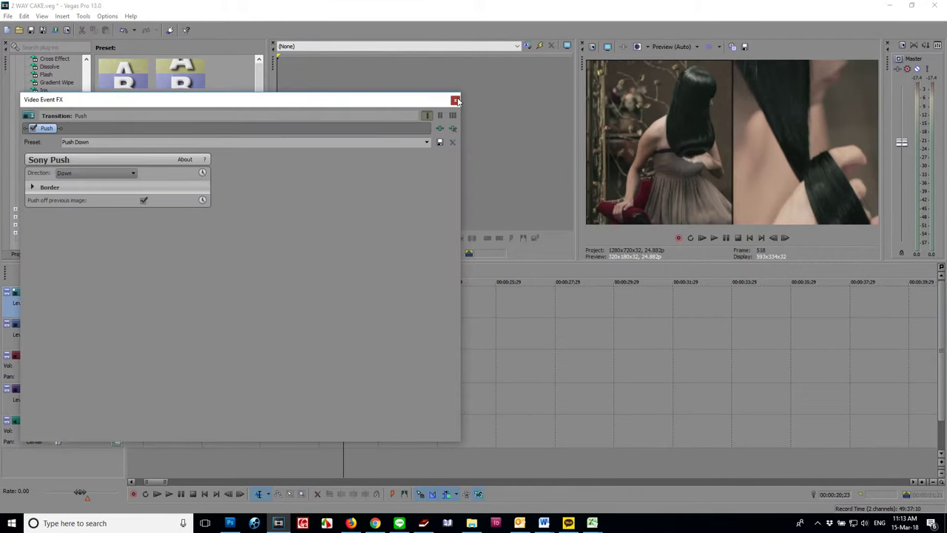
left_click(455, 100)
left_click(372, 310)
key("space")
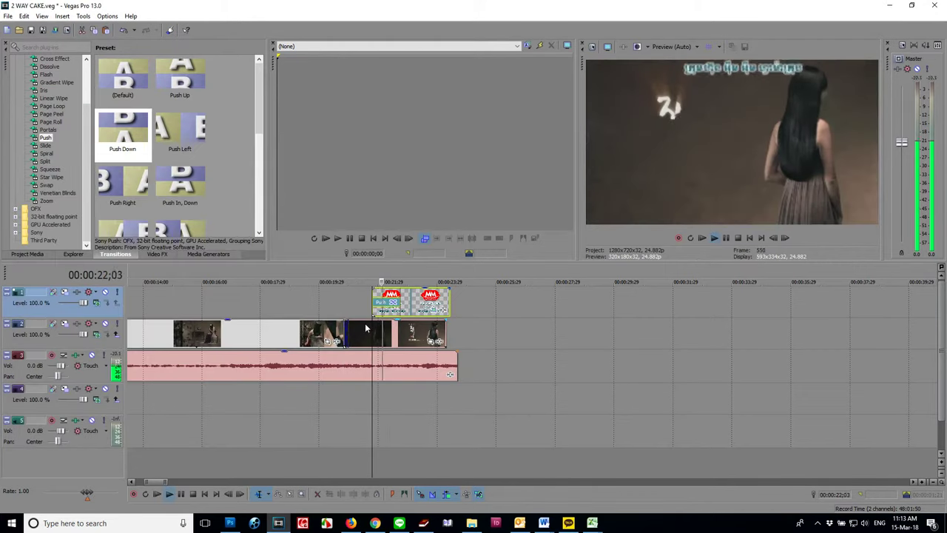
key("space")
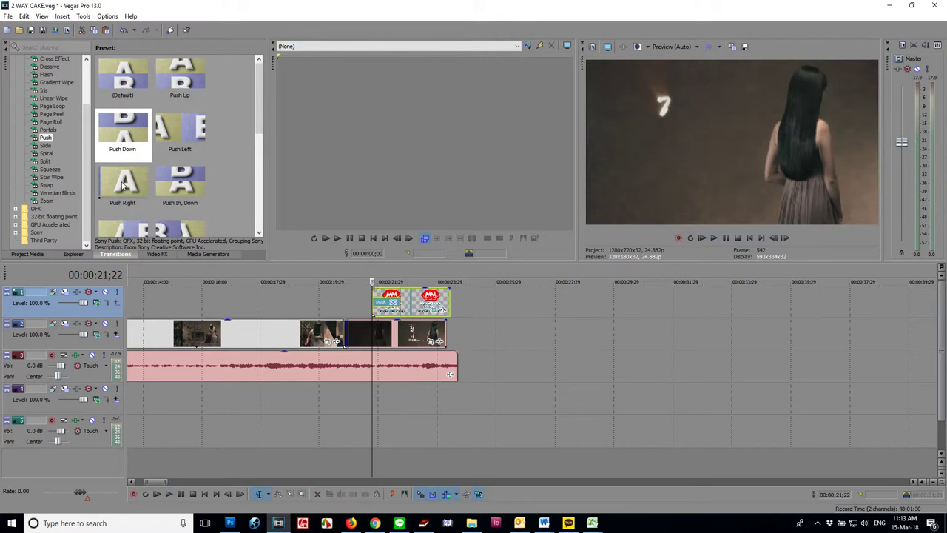
Browse the Page Roll, Linear Wipe, Iris and Gradient Wipe presets for another entrance effect for the closing logo.
left_click(47, 129)
left_click(50, 121)
left_click(52, 114)
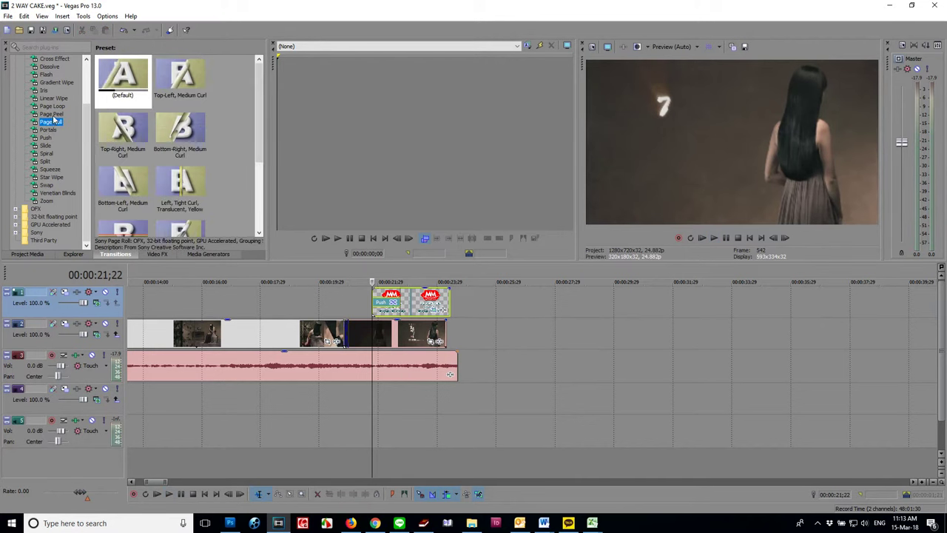
left_click(54, 108)
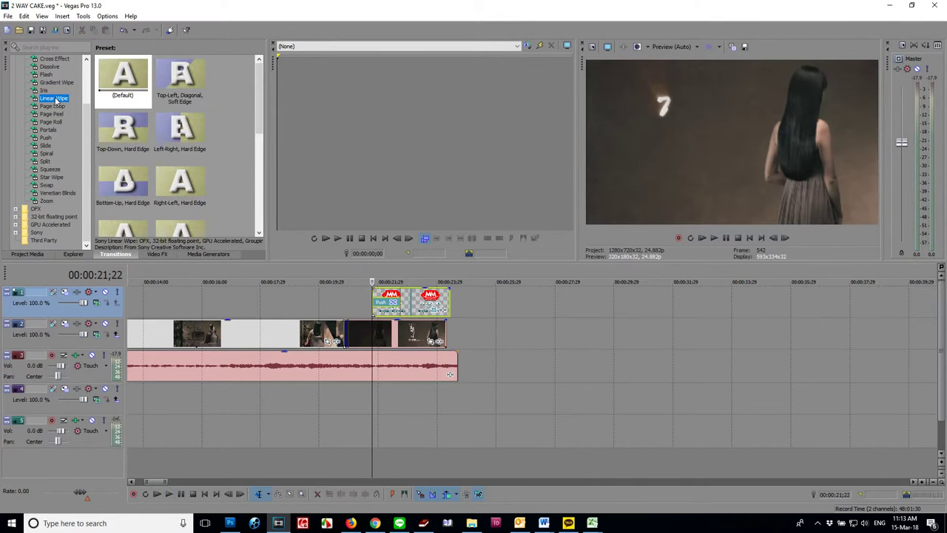
left_click(49, 89)
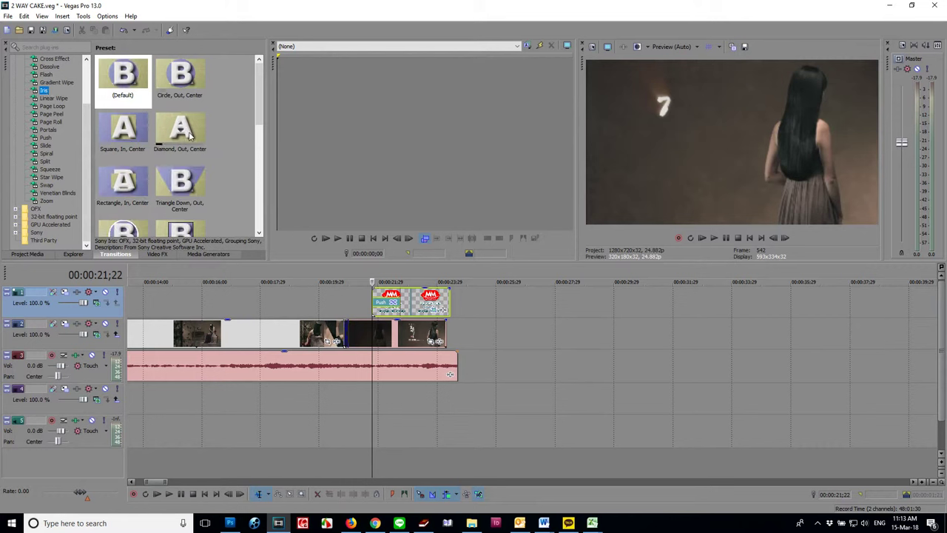
scroll(231, 167, "down", 5)
scroll(54, 139, "up", 3)
left_click(55, 138)
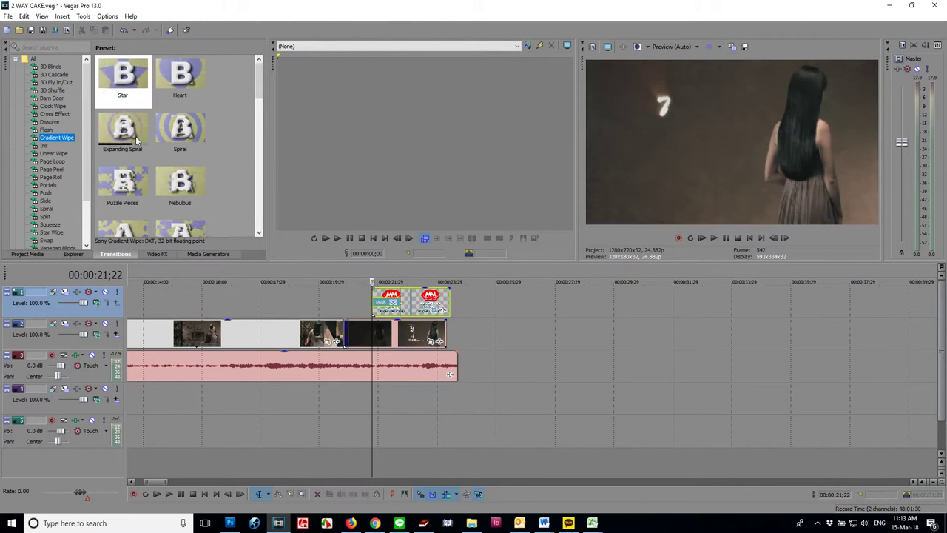
scroll(189, 194, "down", 5)
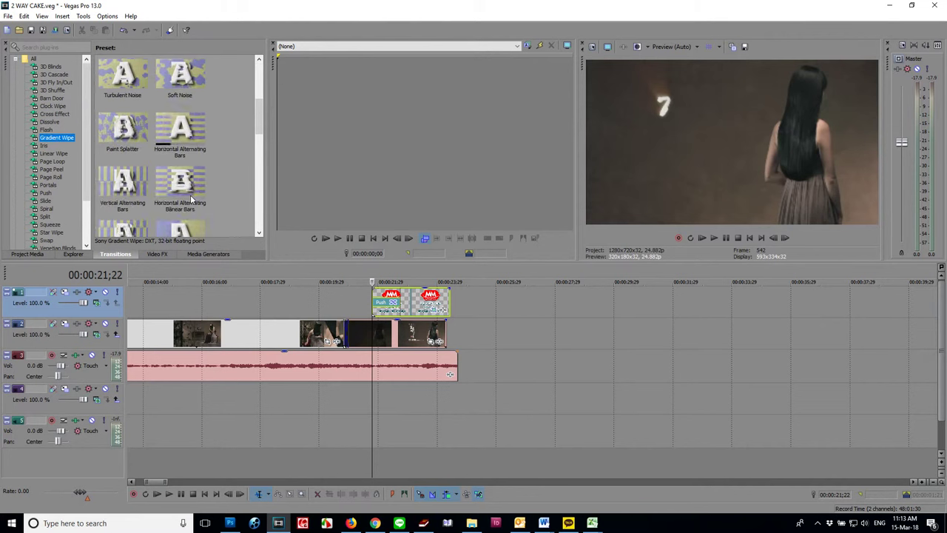
scroll(191, 195, "down", 3)
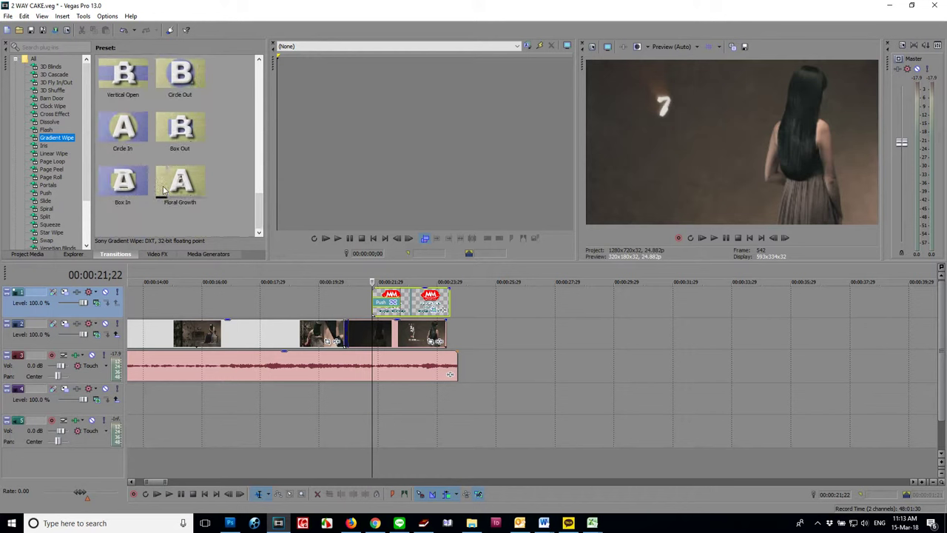
scroll(200, 178, "up", 3)
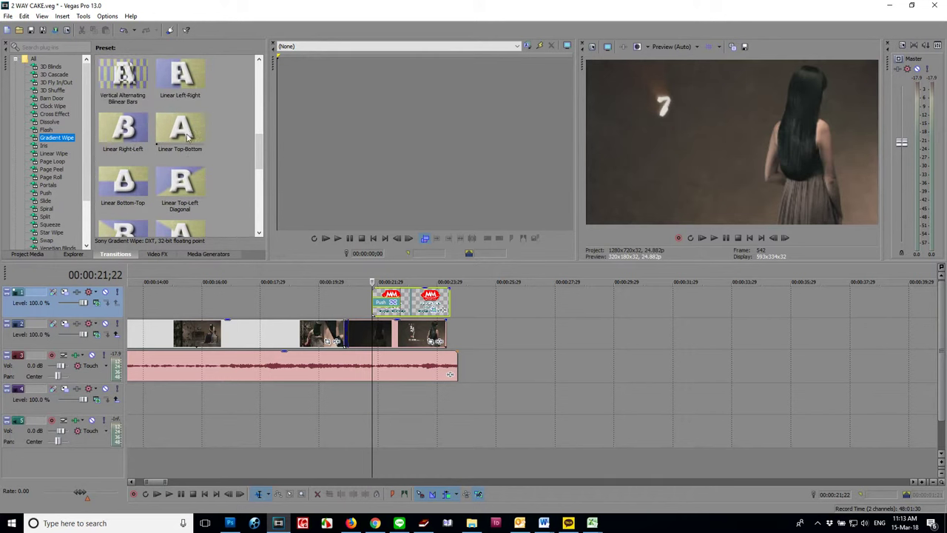
Replace the closing logo's entrance with the Gradient Wipe preset Linear Top-Bottom and play it twice.
left_click_drag(186, 132, 261, 177)
left_click_drag(404, 309, 404, 310)
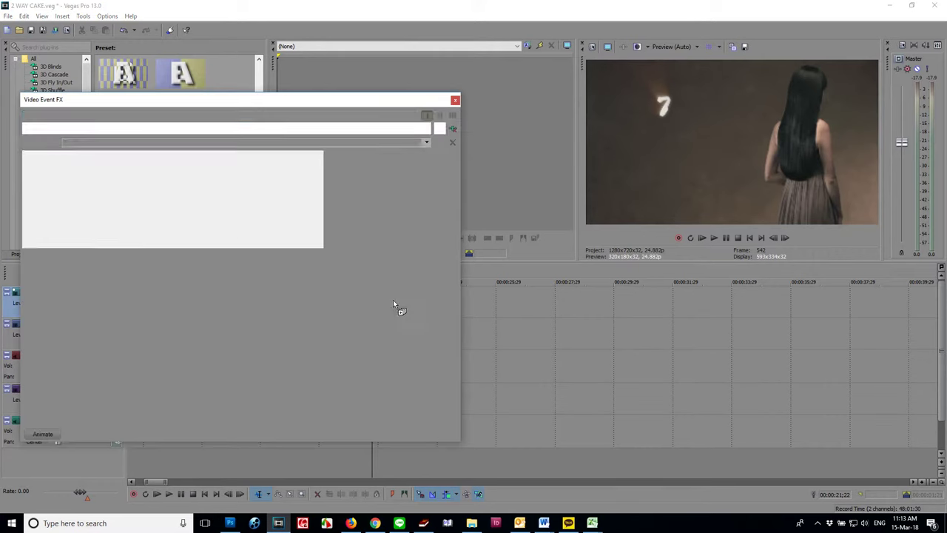
left_click(456, 102)
key("space")
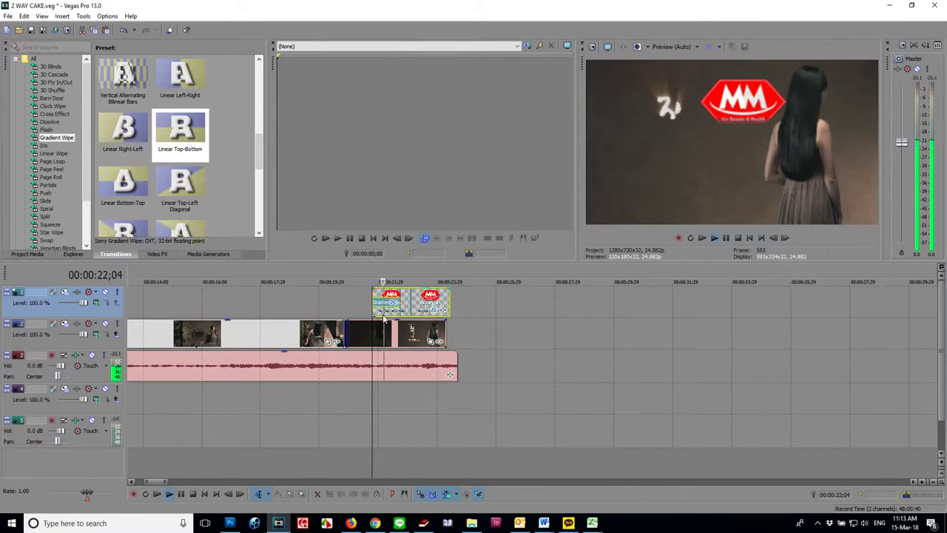
key("space")
key("space")
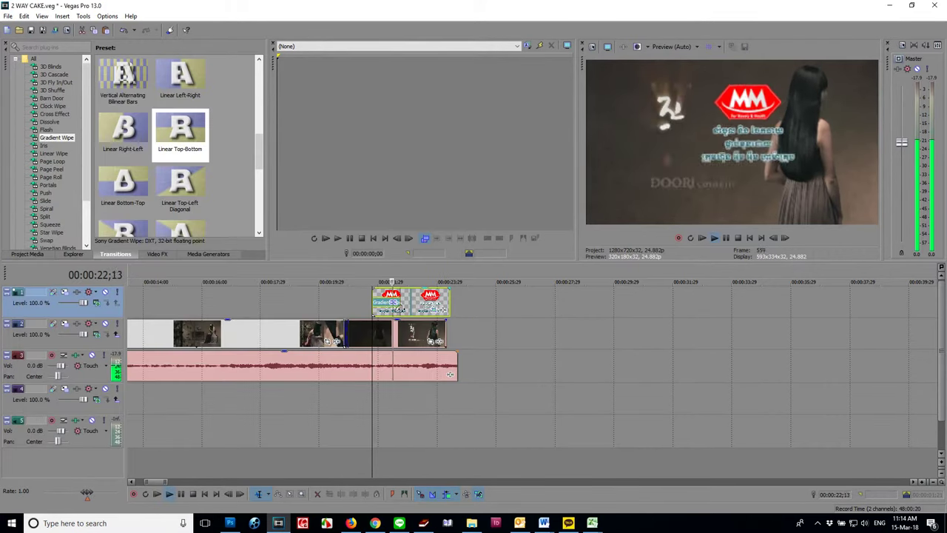
key("space")
Delete the later position keyframe from the closing logo's pan/crop animation and play the logo's entrance.
left_click(435, 314)
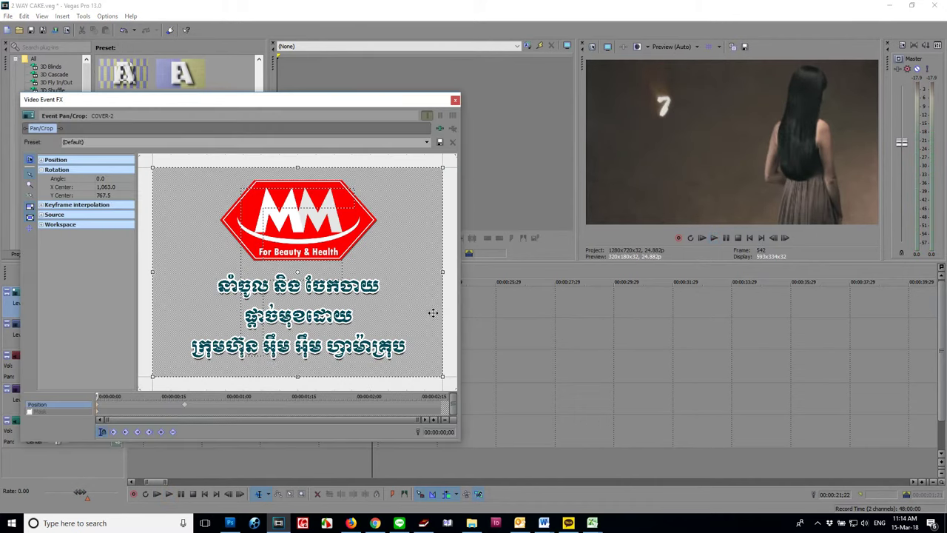
right_click(185, 405)
left_click(214, 333)
left_click(454, 101)
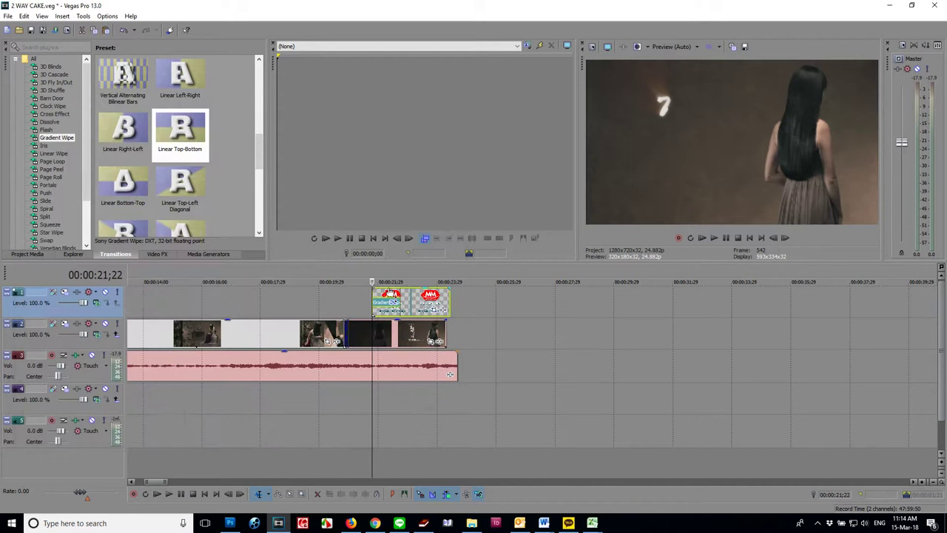
key("space")
key("space")
At 00:00:00;15 in the closing logo's pan/crop, enlarge the frame to shrink the logo and centre the frame at about X 846.9, Y 875.5.
left_click(435, 315)
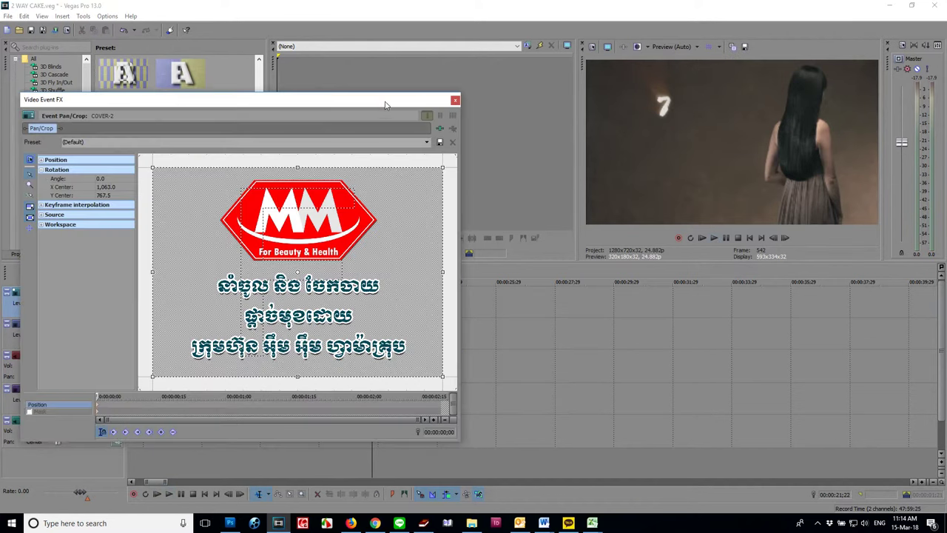
left_click_drag(385, 105, 820, 167)
left_click_drag(370, 400, 388, 399)
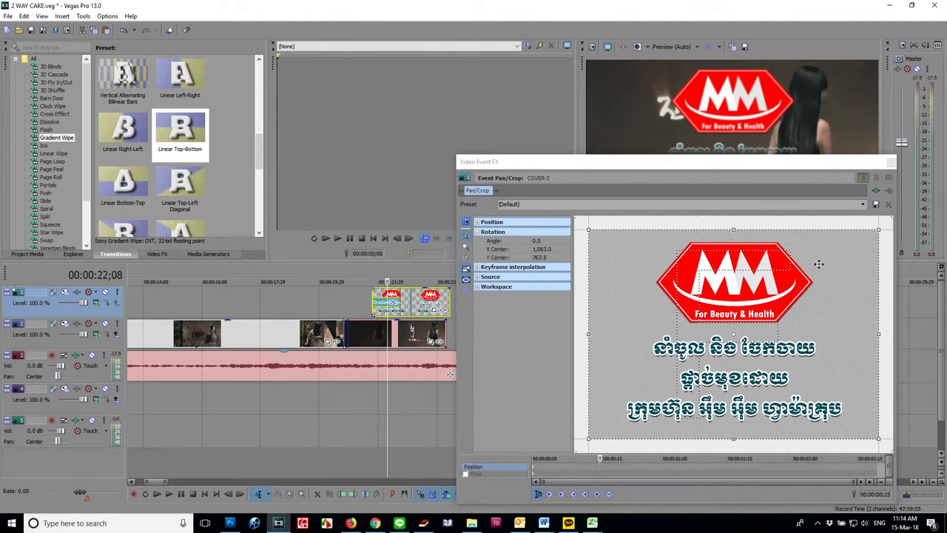
left_click_drag(875, 234, 945, 156)
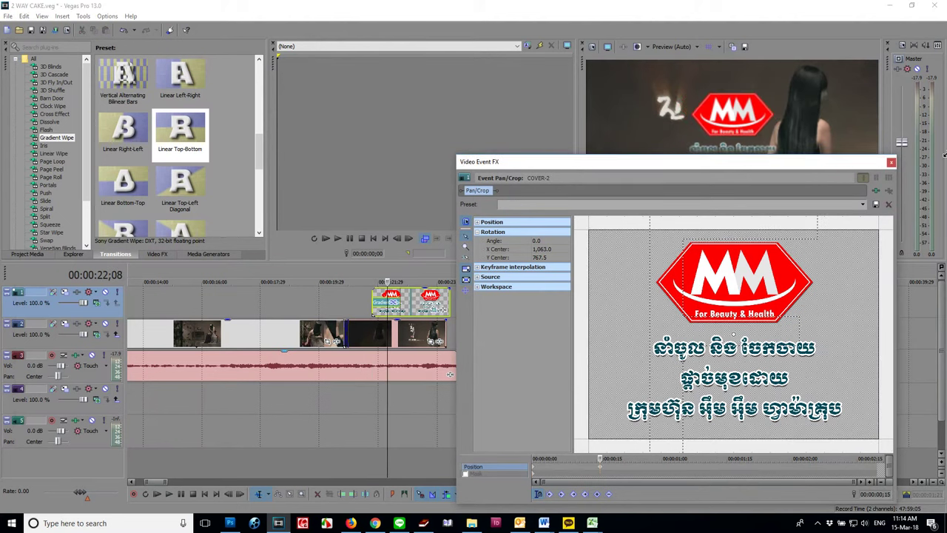
left_click_drag(837, 162, 406, 93)
scroll(397, 243, "down", 3)
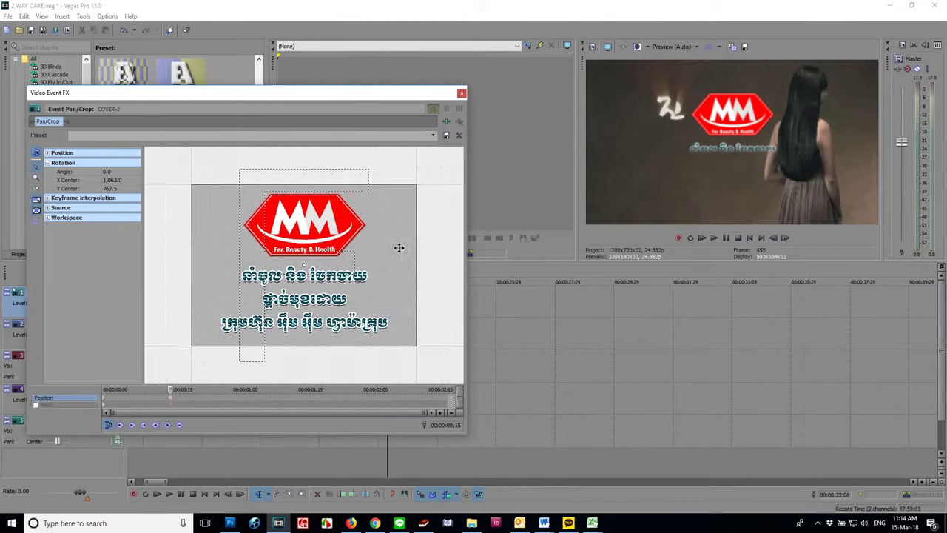
left_click_drag(423, 182, 456, 157)
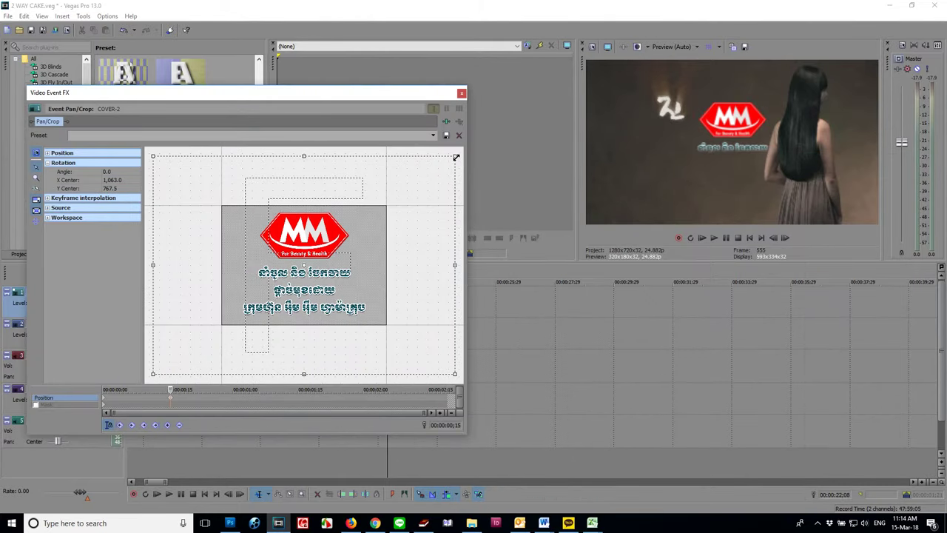
left_click_drag(357, 252, 340, 259)
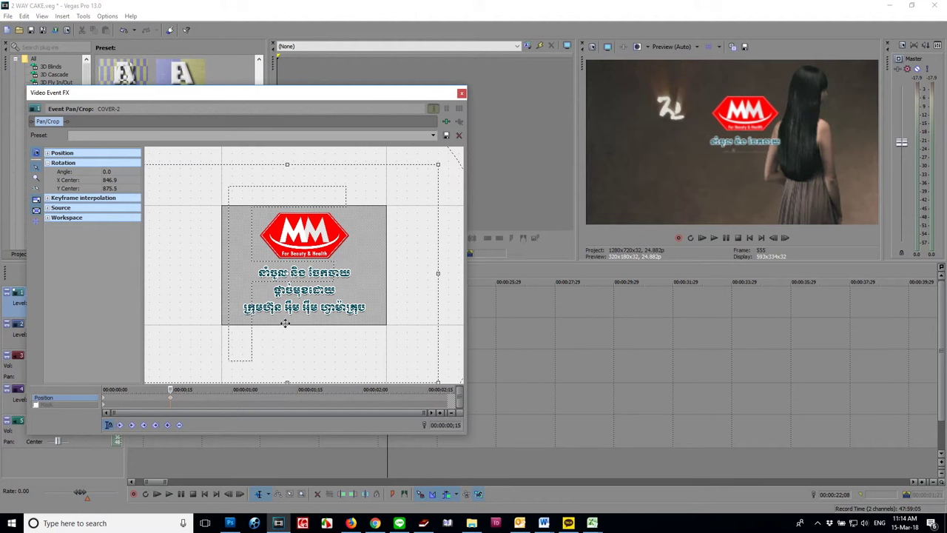
Delete the starting position keyframe of the closing logo and return to its remaining keyframe at 00:00:00;15.
right_click(101, 400)
left_click(133, 324)
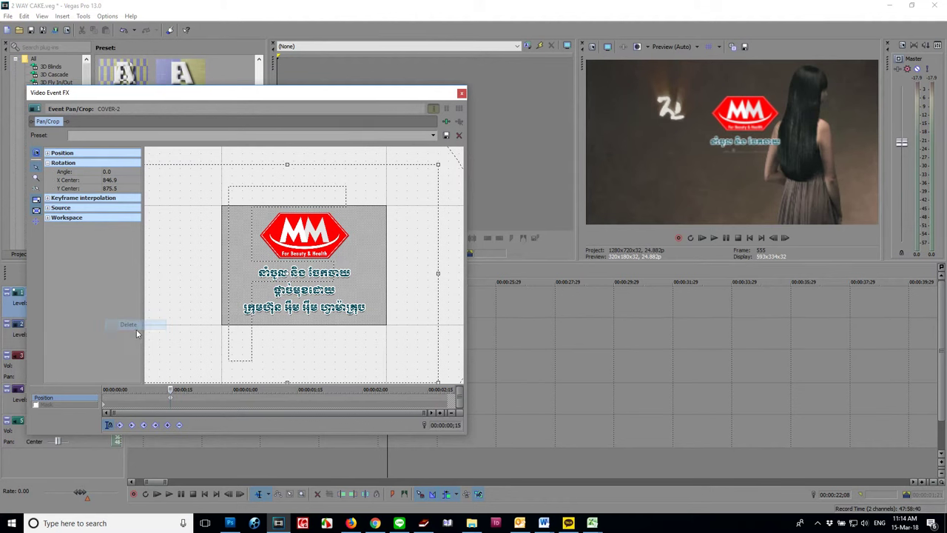
left_click(117, 401)
left_click(161, 400)
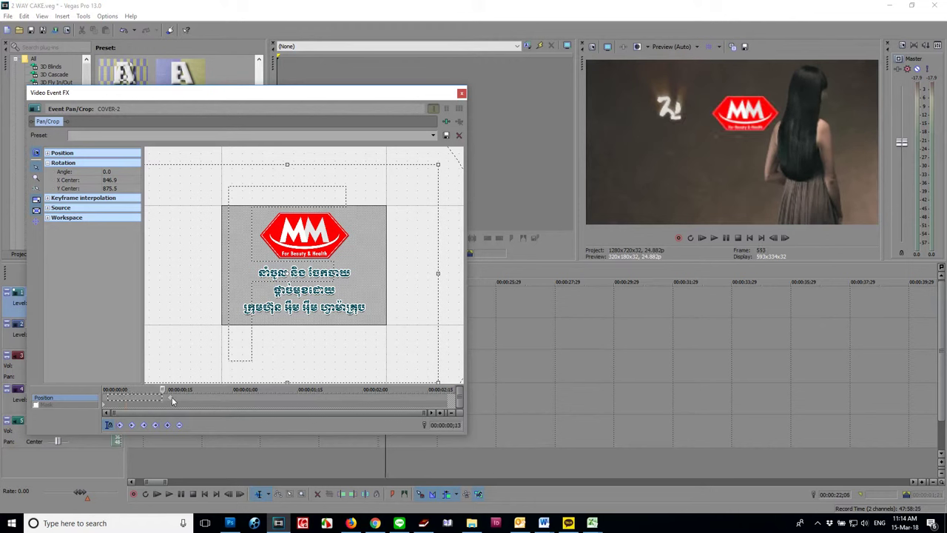
left_click_drag(171, 400, 177, 401)
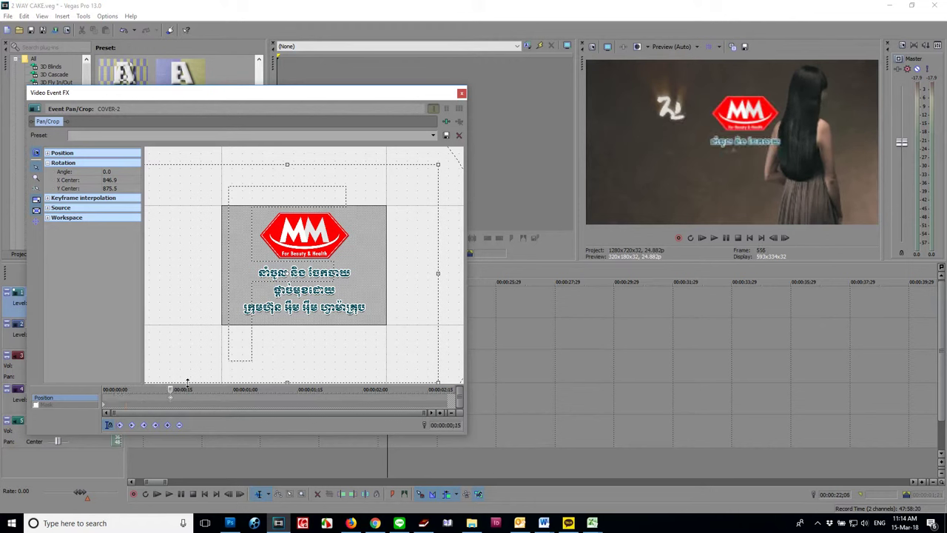
Reduce the pan/crop frame to enlarge the closing logo, centre it at about X 821.5, Y 964.5, and scrub through the result.
left_click_drag(301, 265, 298, 274)
left_click_drag(437, 175, 421, 182)
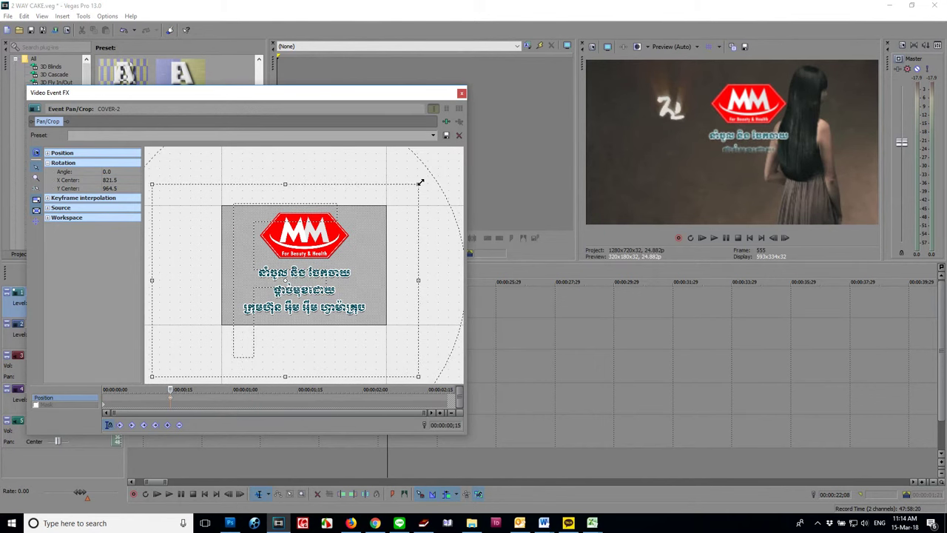
left_click_drag(131, 402, 213, 401)
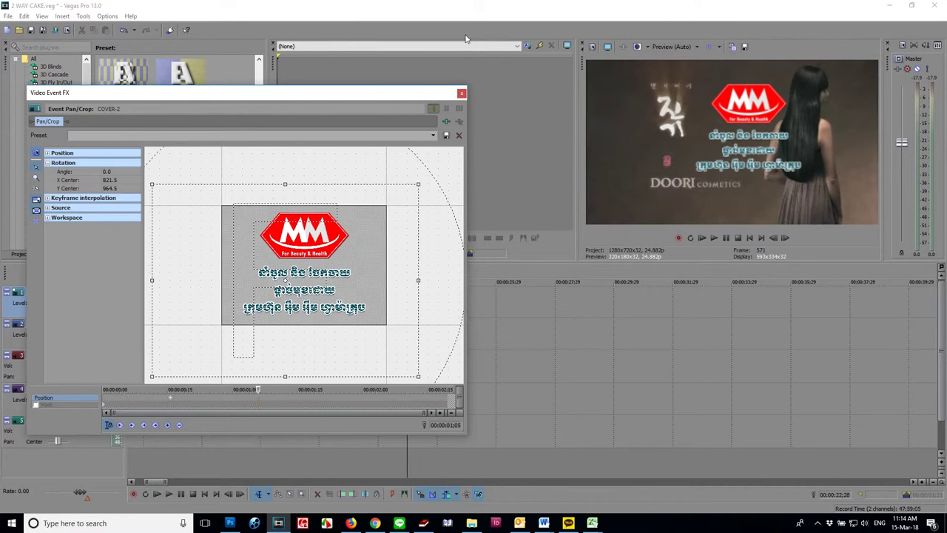
left_click_drag(135, 406, 186, 403)
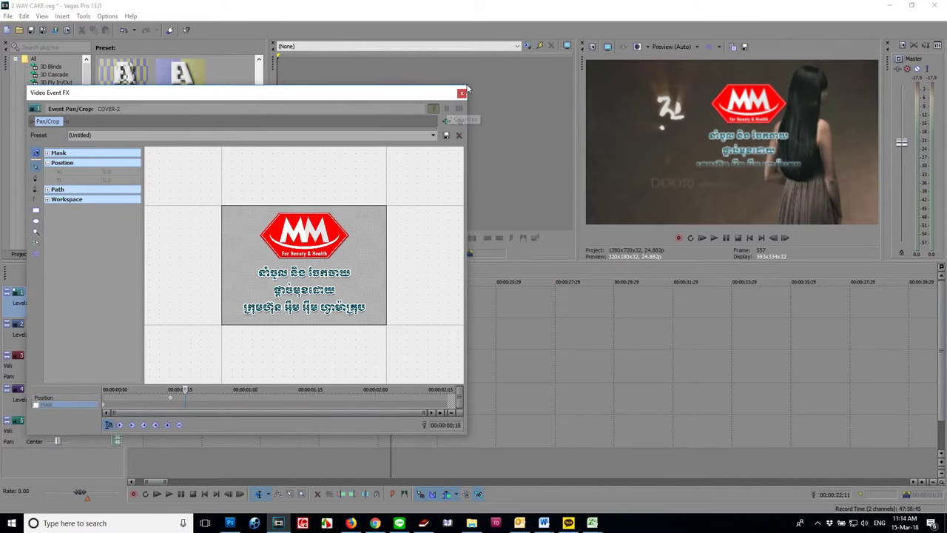
left_click(462, 93)
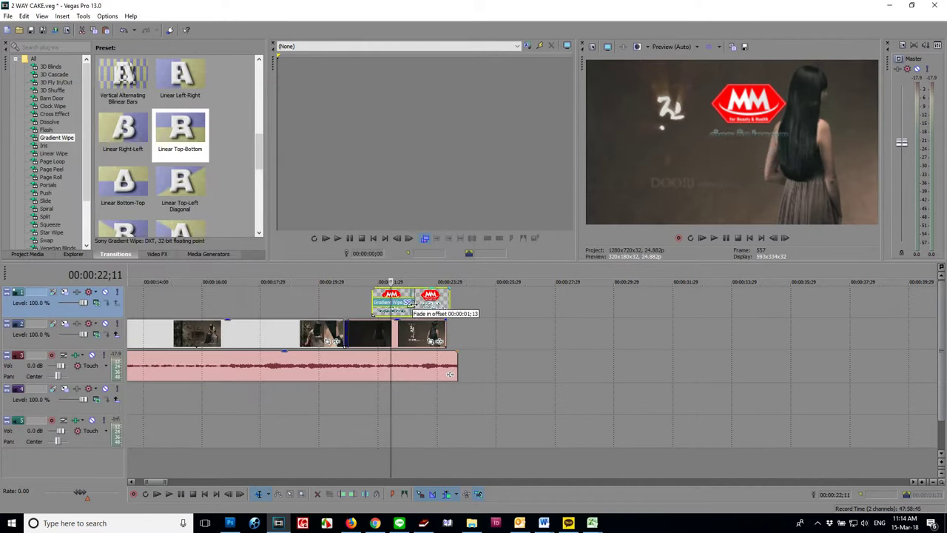
Lengthen the closing logo's Gradient Wipe fade-in in stages beyond 00:00:01;24, playing it back between changes.
key("j")
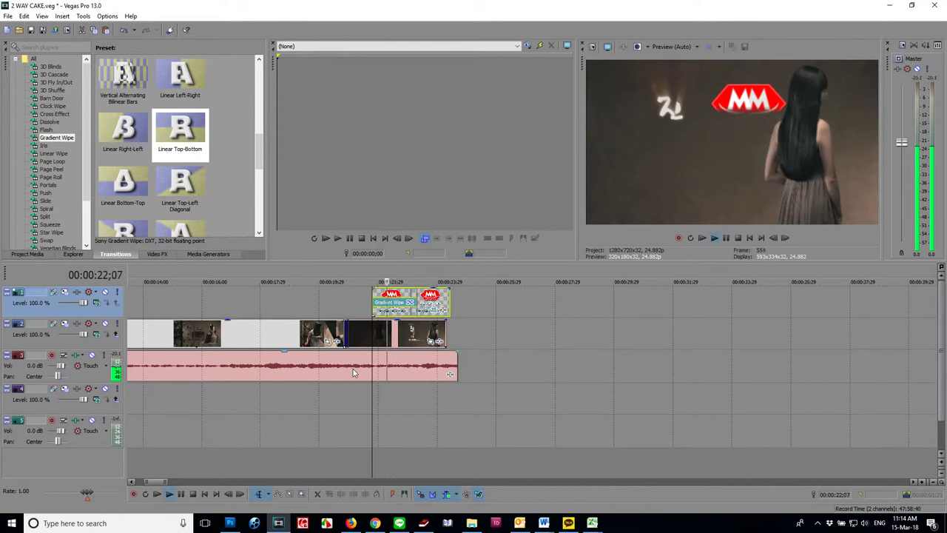
key("space")
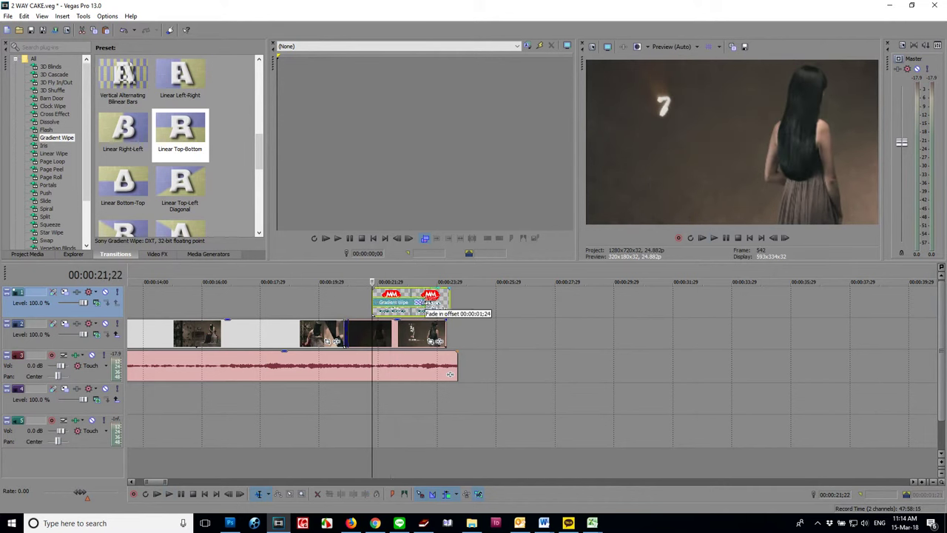
key("space")
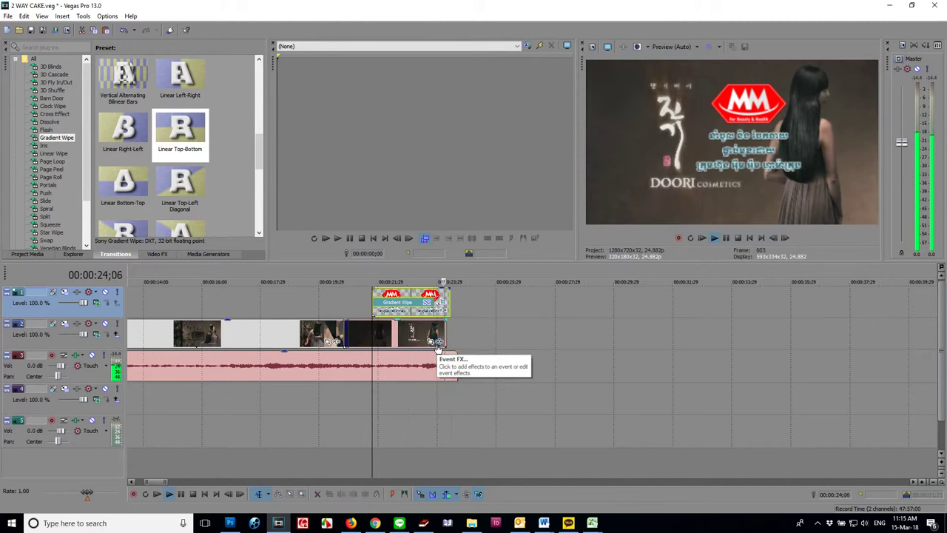
Trim the closing logo and music to the video's end at 00:00:24;08 and add a short fade-out to the music.
left_click(449, 374)
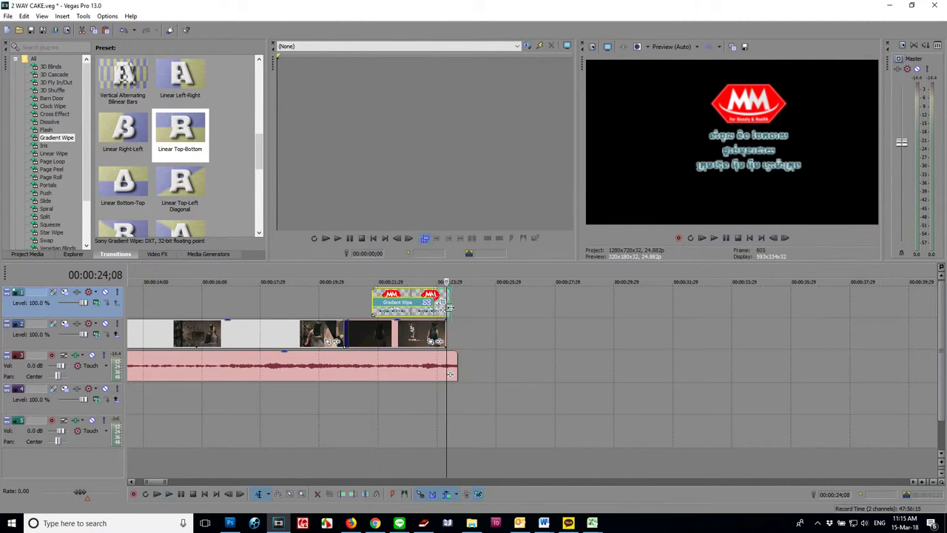
left_click_drag(450, 373, 447, 374)
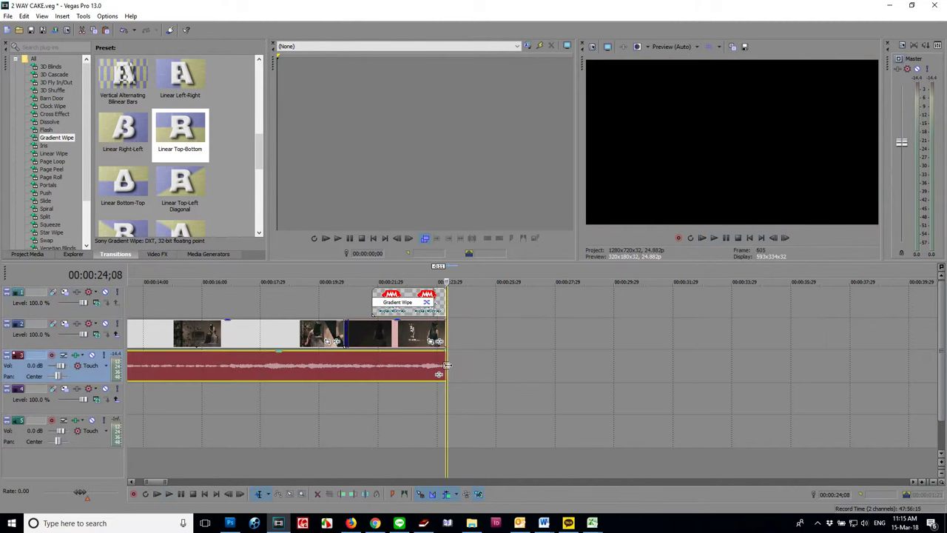
left_click(364, 403)
key("space")
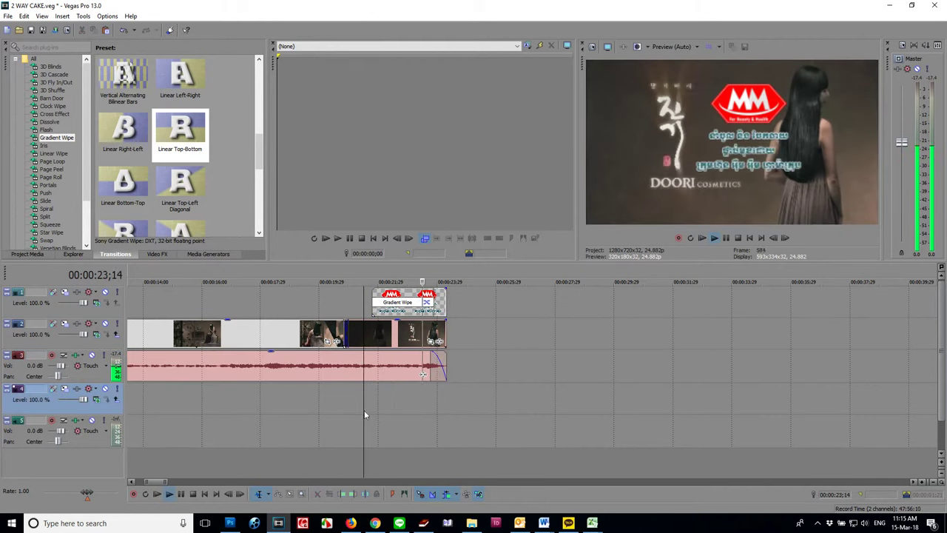
Play sections of the advert, including the opening logo and the closing logo, to compare how the two logos appear.
left_click(191, 430)
key("space")
left_click(186, 473)
scroll(422, 374, "down", 3)
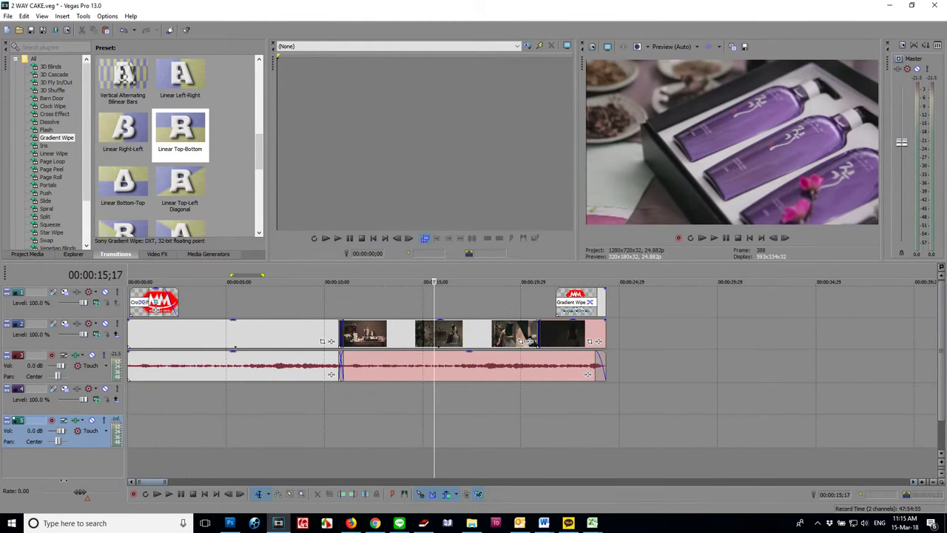
left_click(130, 375)
key("space")
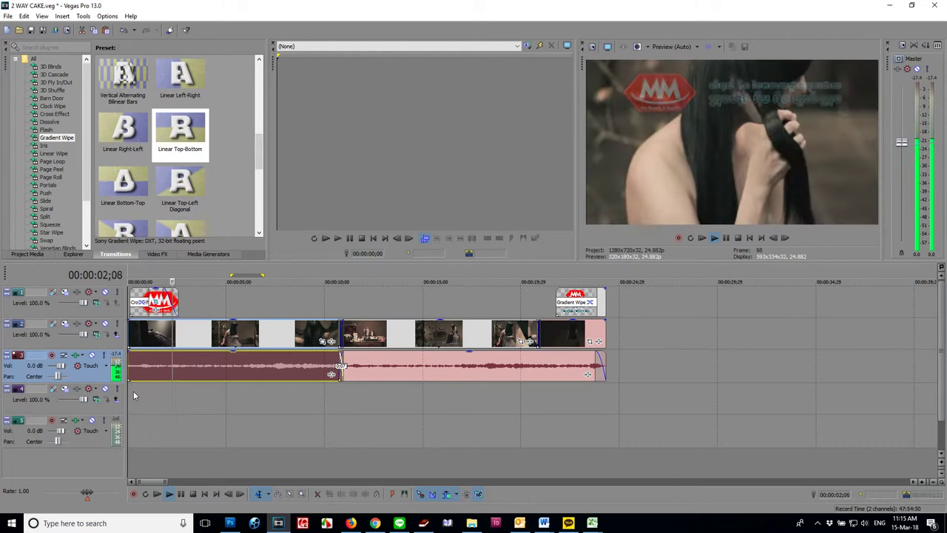
key("space")
key("space")
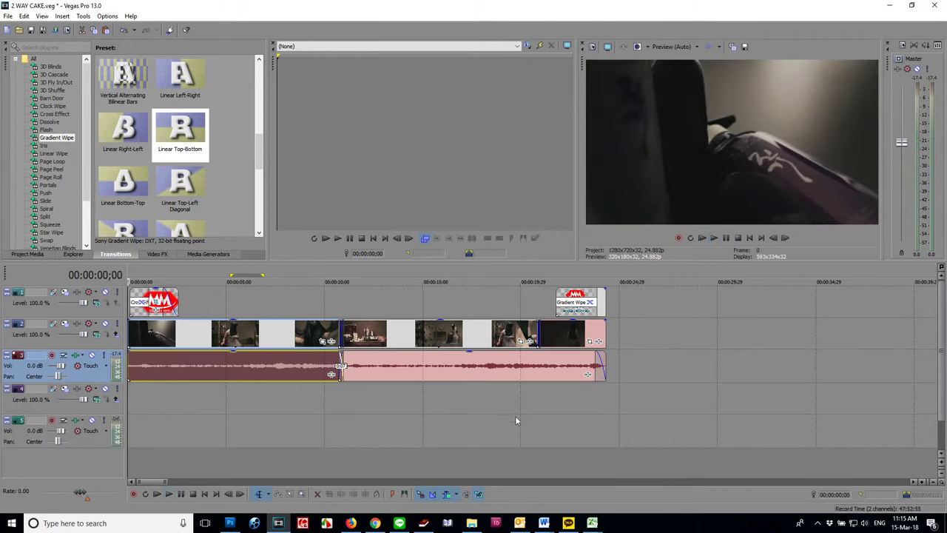
left_click(556, 413)
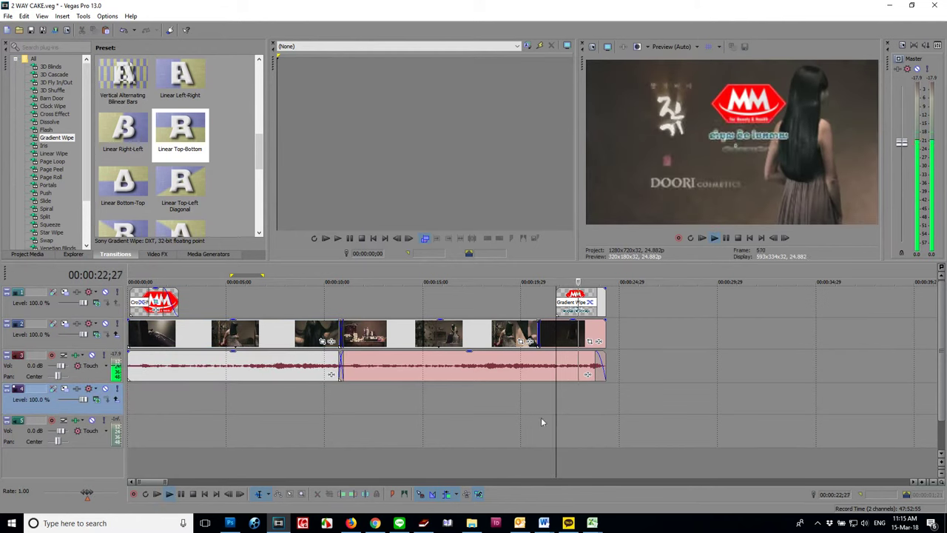
left_click(161, 303)
key("ctrl+z")
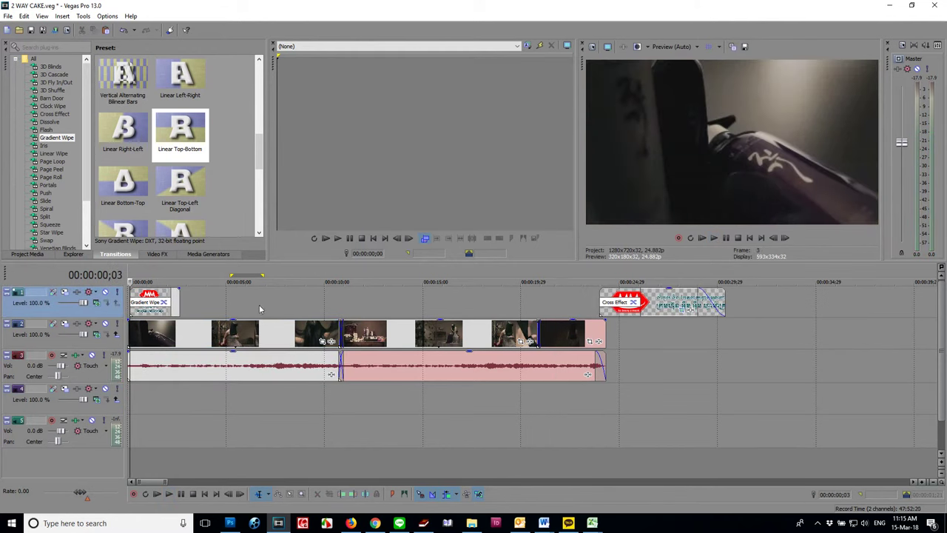
key("ctrl+shift+z")
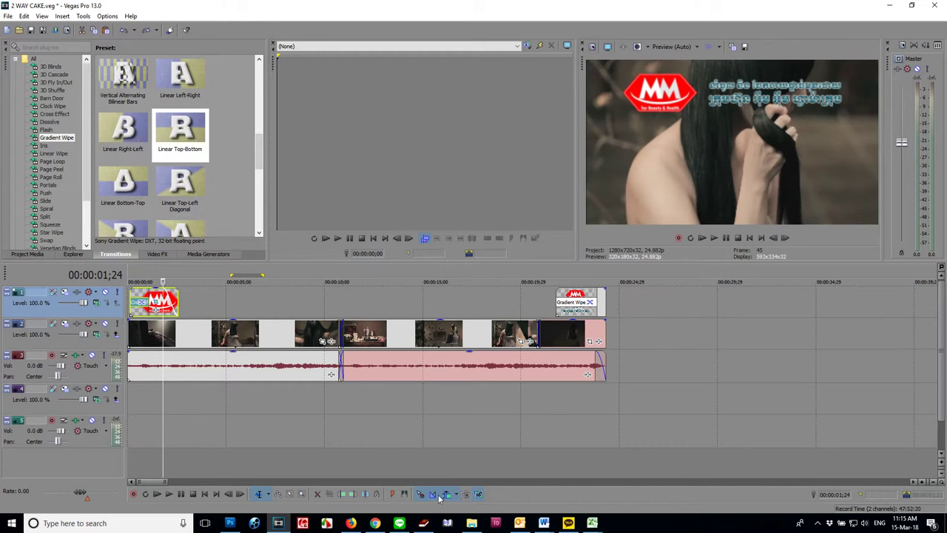
Turn off automatic rippling, delete the opening logo, and place a copy of the closing logo just after the timeline's start.
left_click(176, 299)
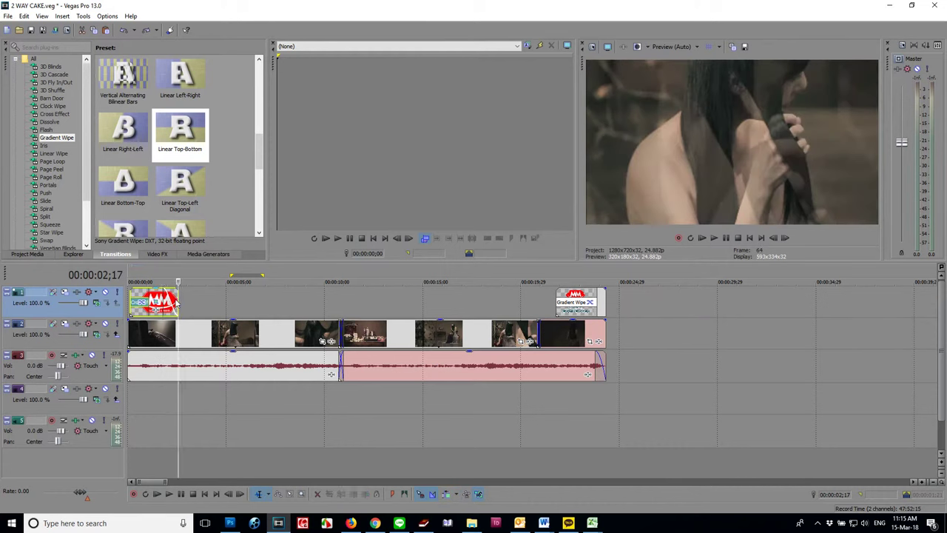
key("Delete")
left_click(580, 293)
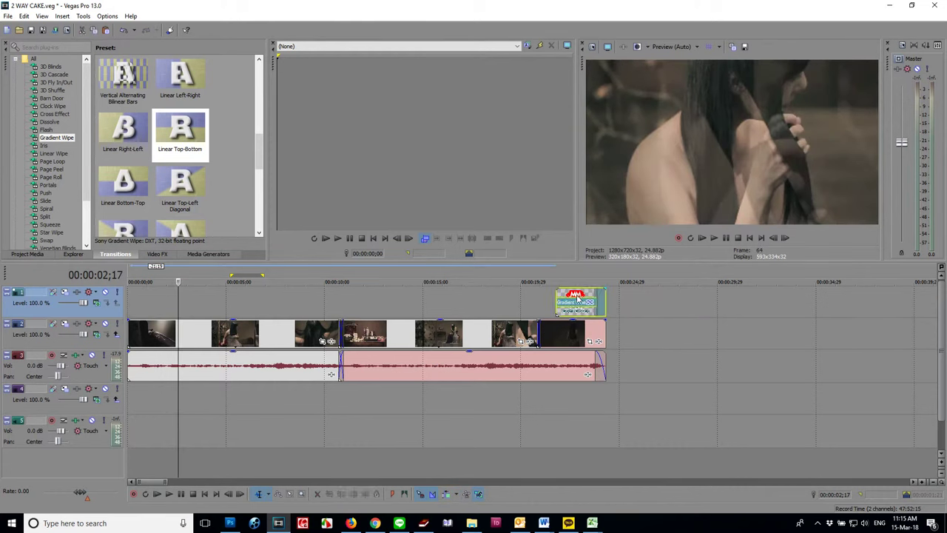
key("ctrl+z")
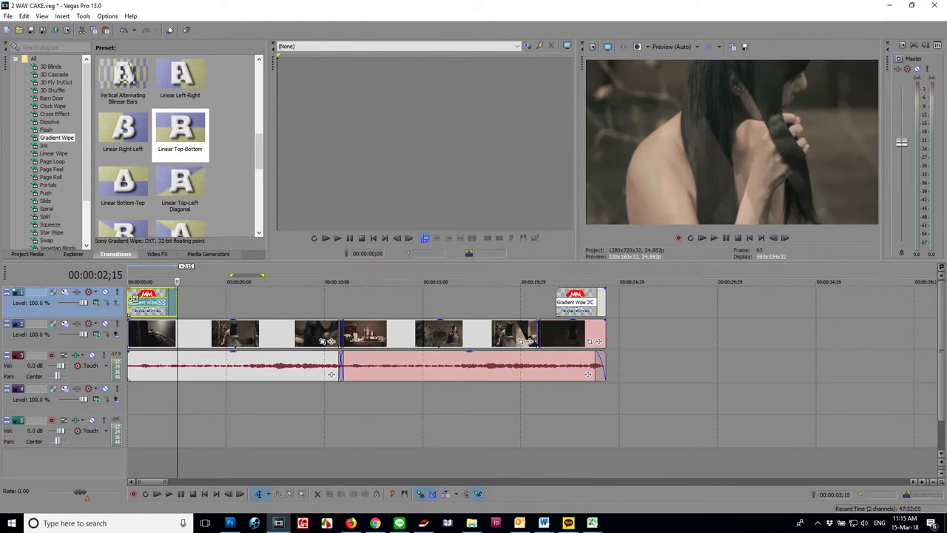
left_click_drag(146, 296, 149, 298)
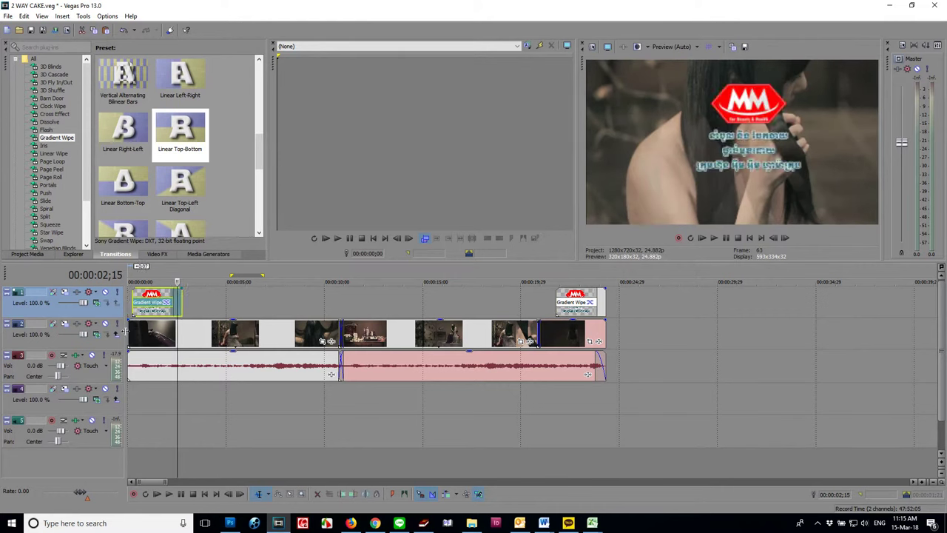
Play the advert from its start to review the replaced opening logo and examine its Gradient Wipe timing.
key("Home")
key("space")
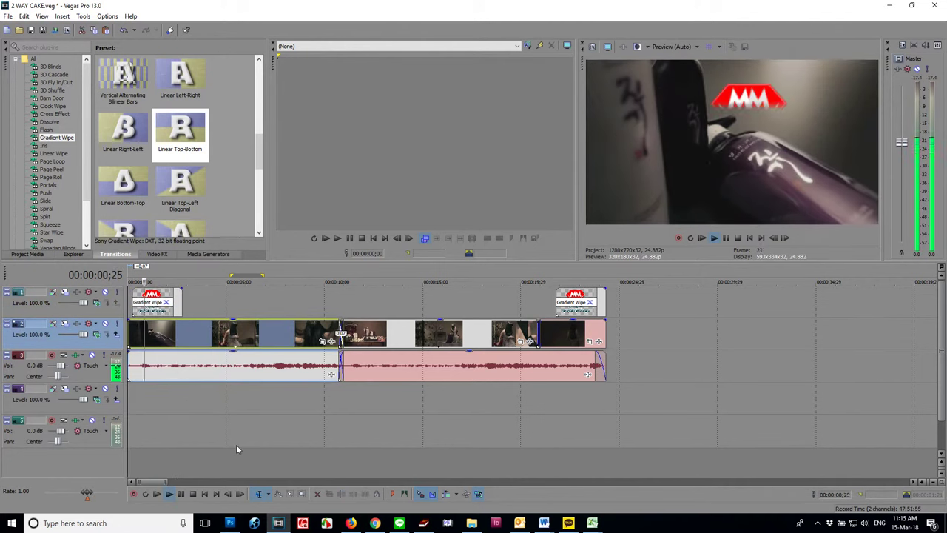
key("space")
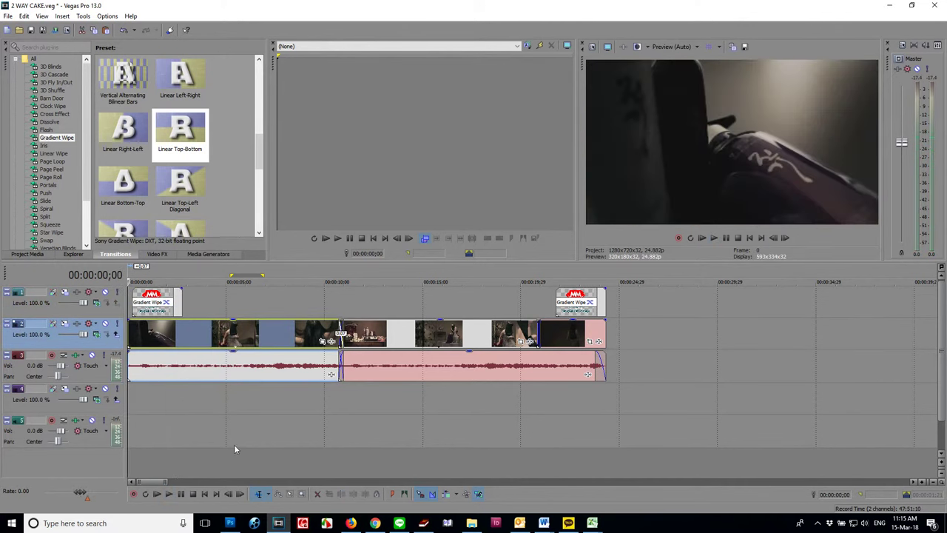
scroll(170, 360, "up", 6)
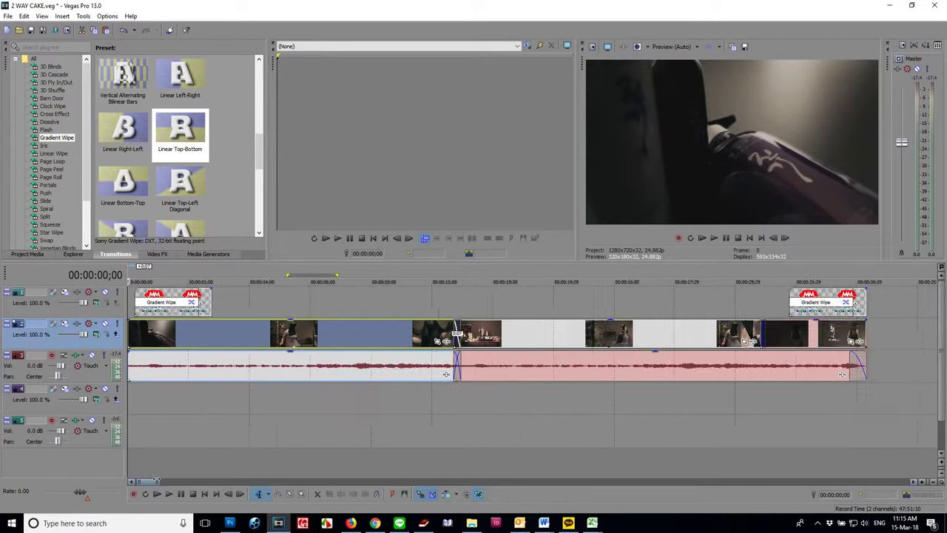
scroll(170, 359, "down", 3)
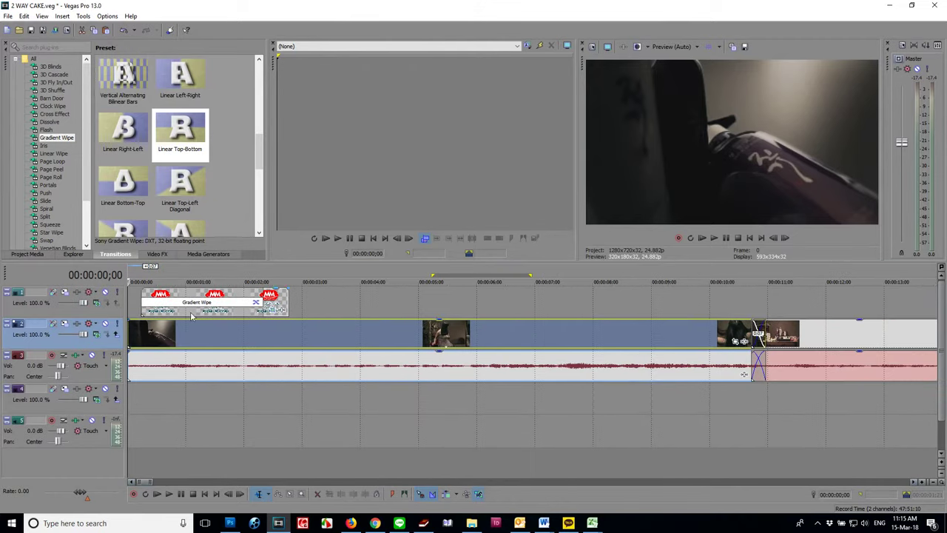
Move the opening logo slightly earlier, shorten its Gradient Wipe to about 1.6 seconds, and play the opening to check it.
left_click_drag(191, 317, 183, 318)
left_click_drag(276, 298, 224, 298)
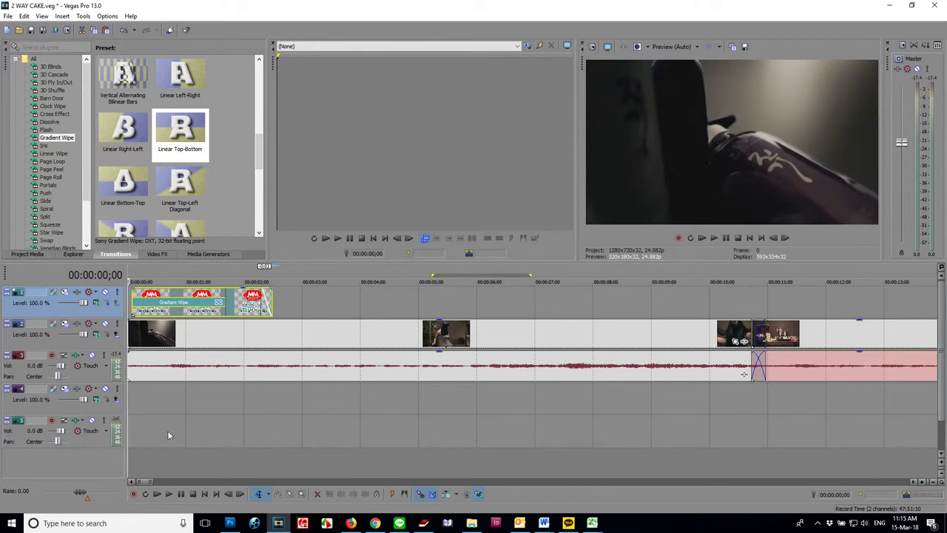
key("space")
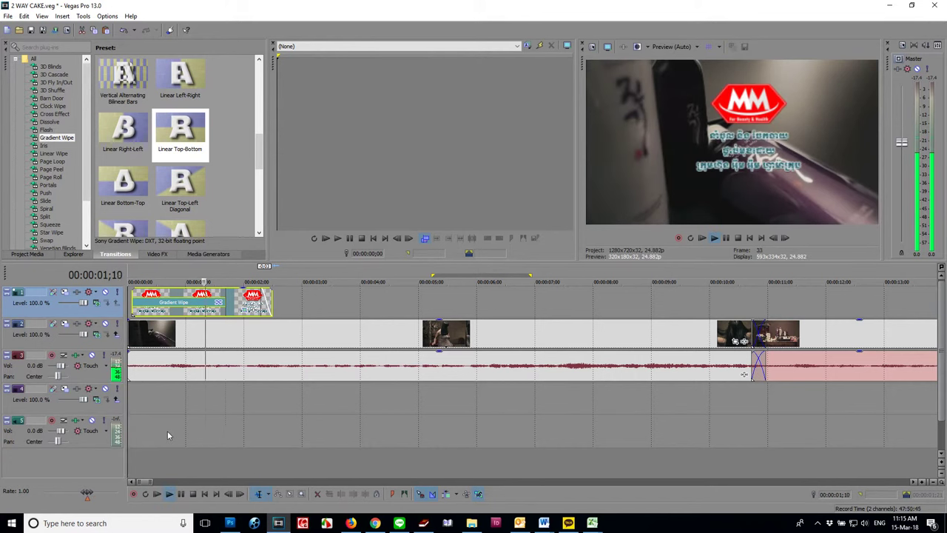
key("space")
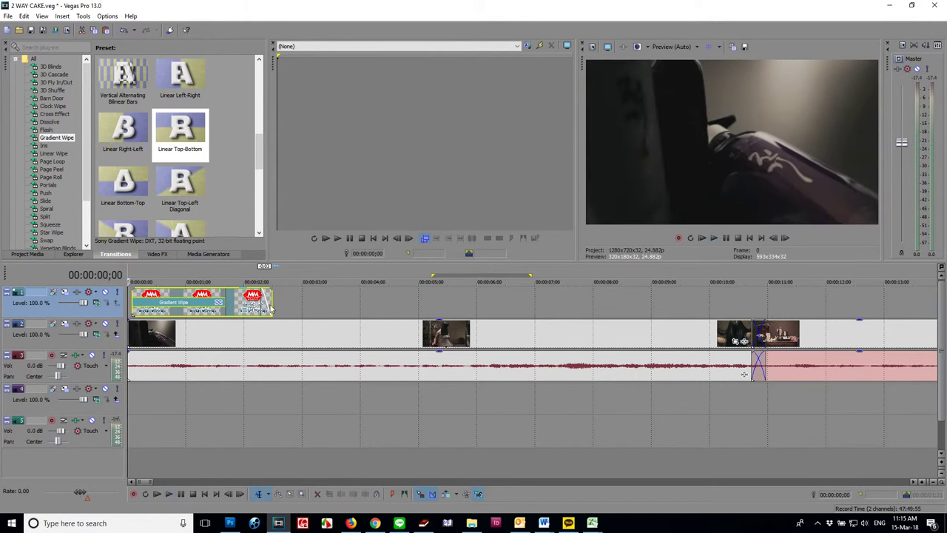
Lengthen the opening logo's fade-out and play the advert from its start through to the closing logo.
left_click_drag(264, 300, 247, 308)
key("space")
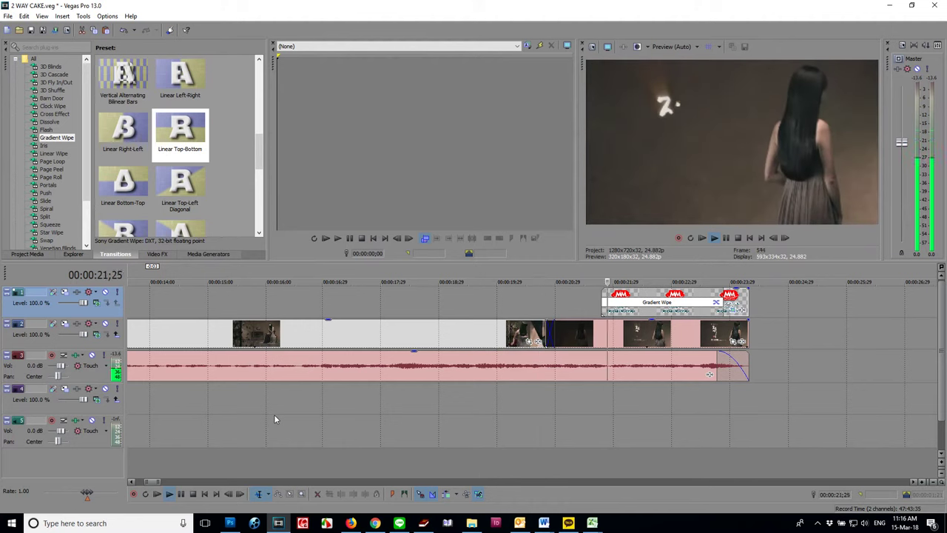
left_click(256, 304)
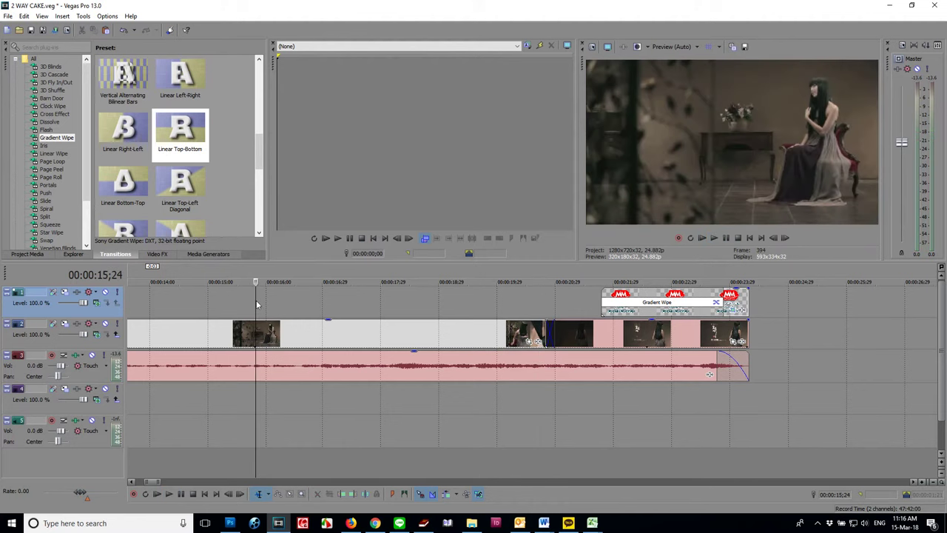
Switch to Firefox and look through the Facebook profile's posts for the Daeng Gi Meo Ri and Beauskin product poster.
left_click(350, 523)
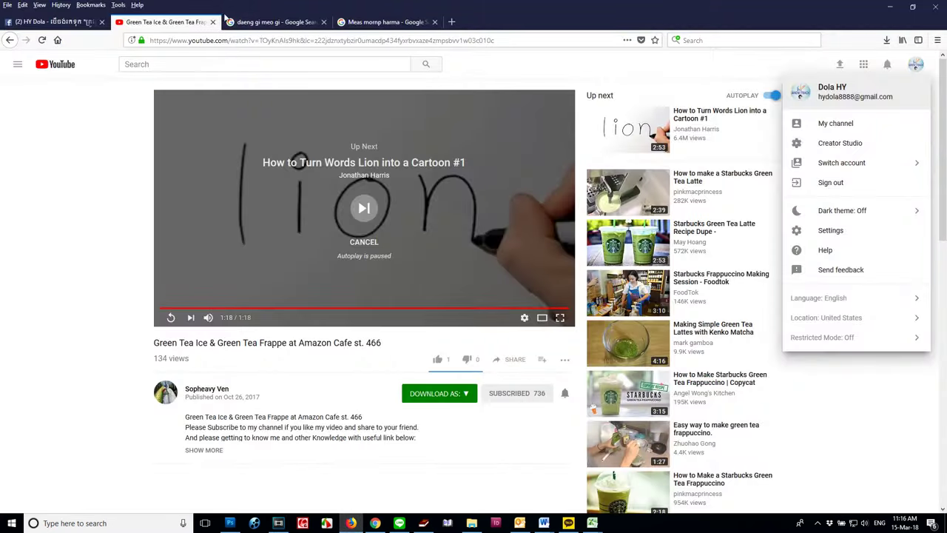
left_click(52, 21)
left_click(521, 68)
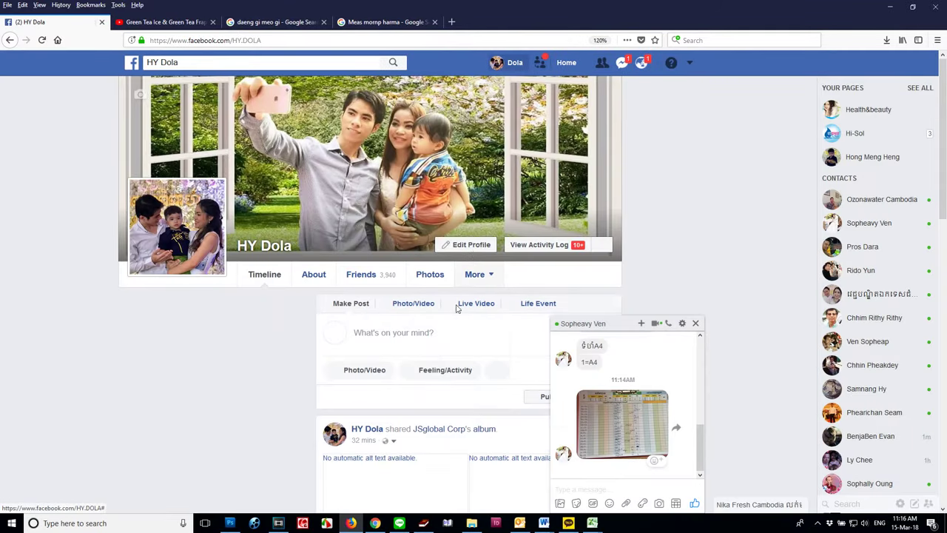
scroll(477, 390, "down", 5)
scroll(440, 393, "down", 5)
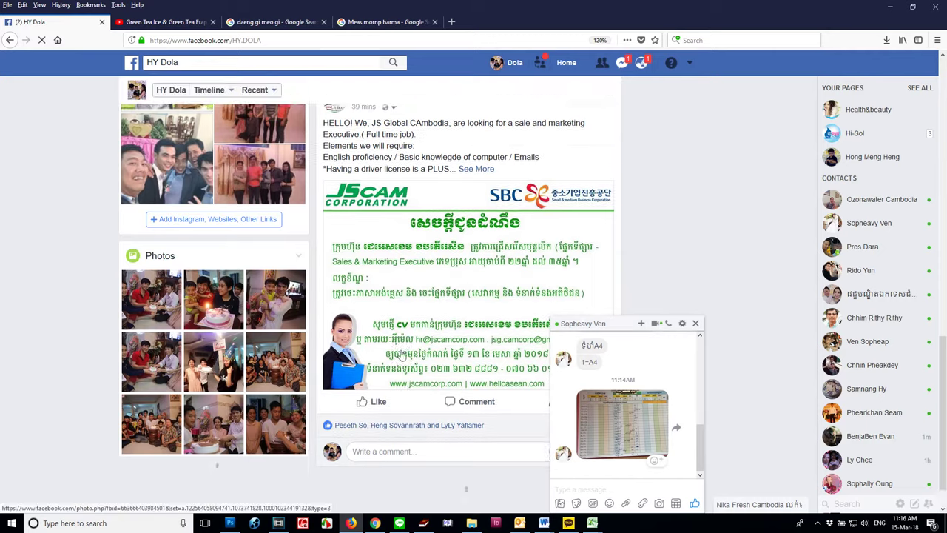
scroll(407, 341, "down", 10)
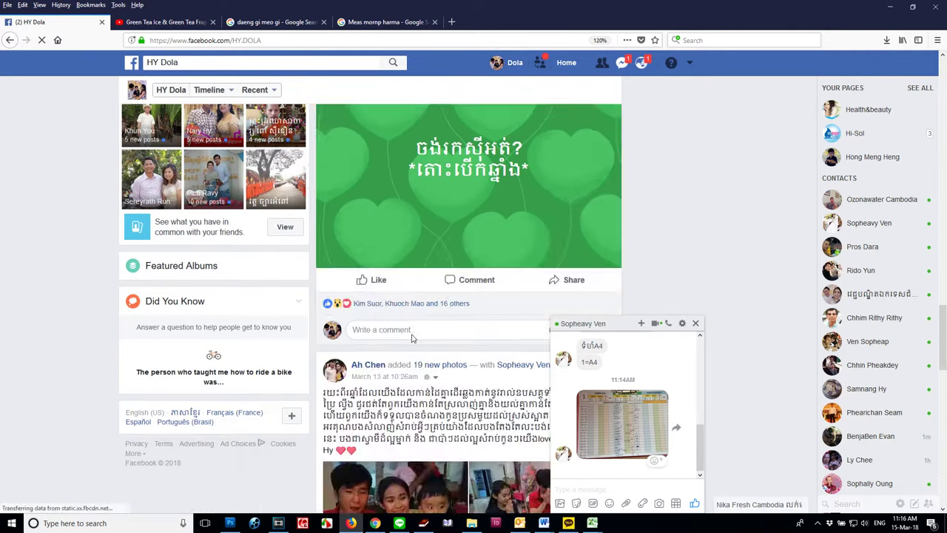
scroll(430, 348, "down", 10)
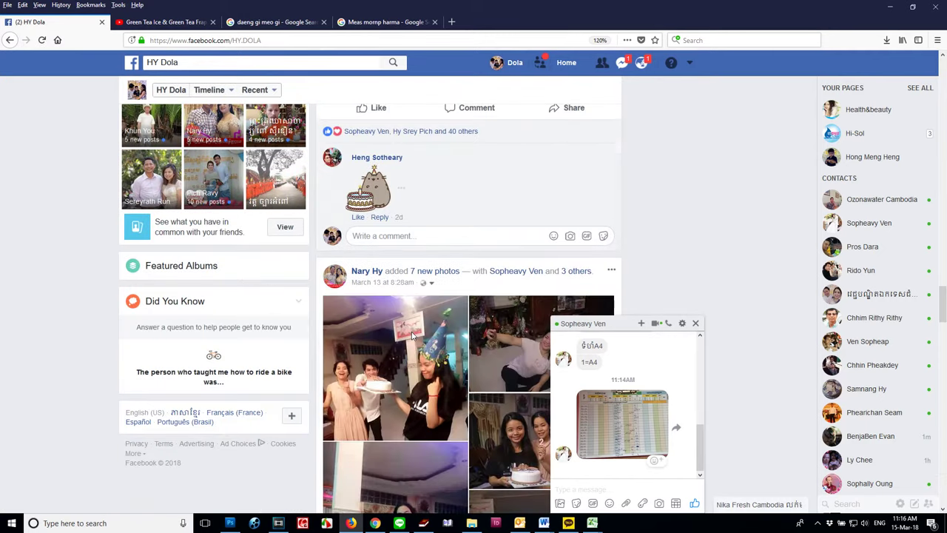
scroll(440, 359, "down", 10)
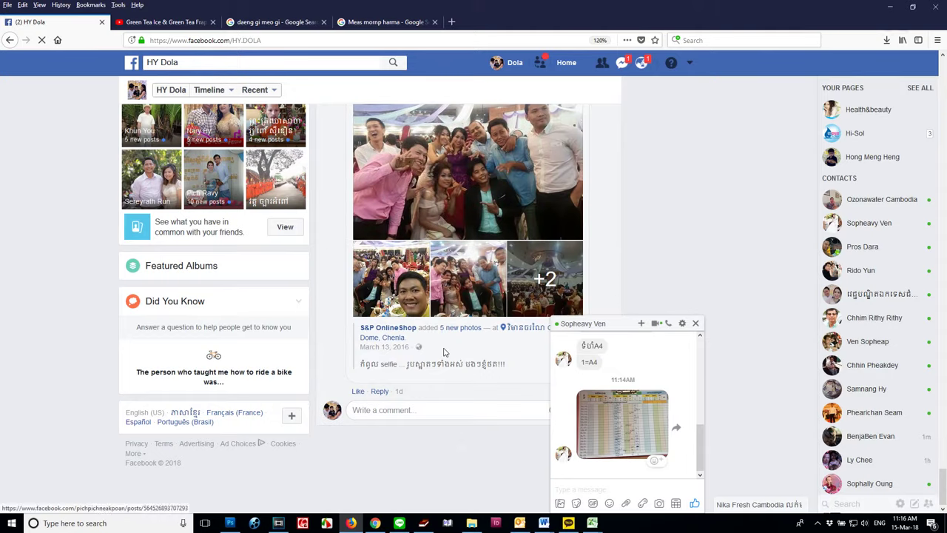
left_click(696, 323)
scroll(488, 334, "down", 10)
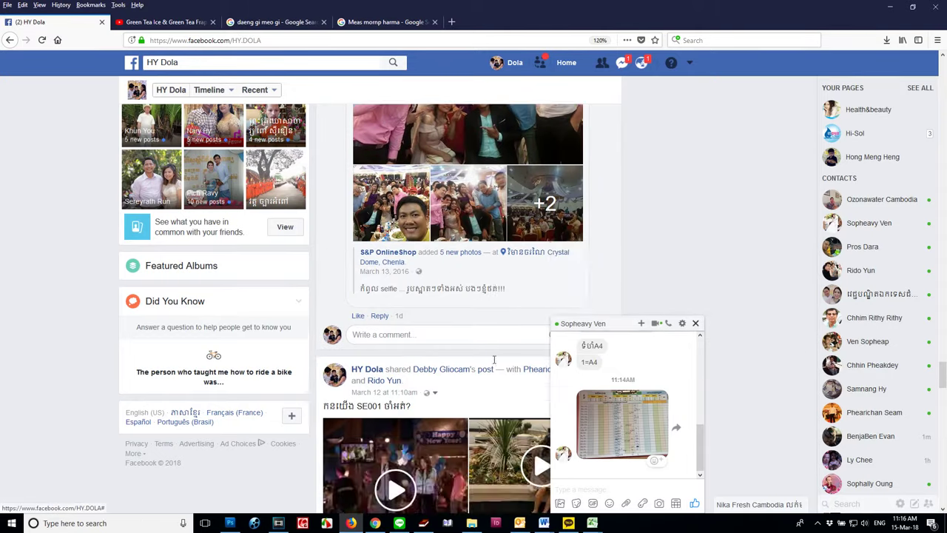
scroll(478, 296, "down", 10)
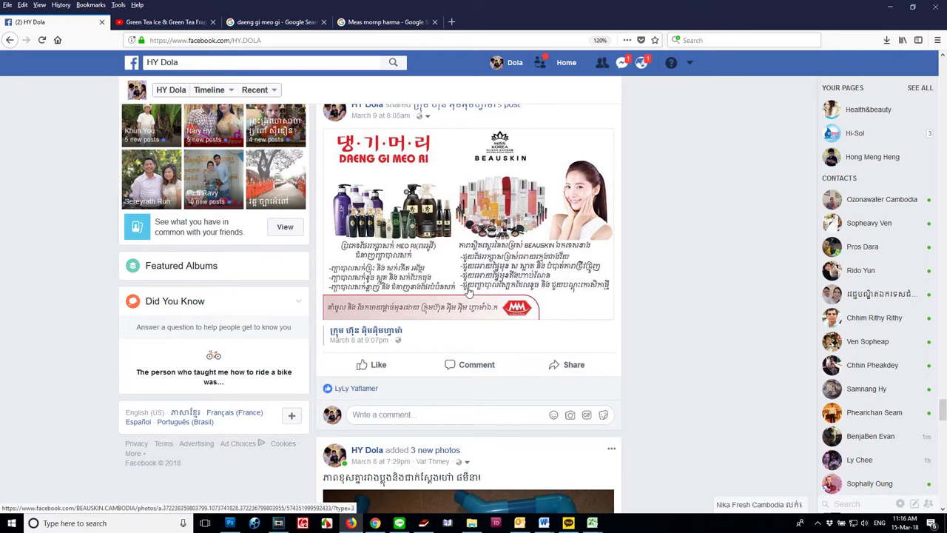
Bring up Document1 in Word and place its reduced window beside the Facebook poster.
mouse_move(544, 521)
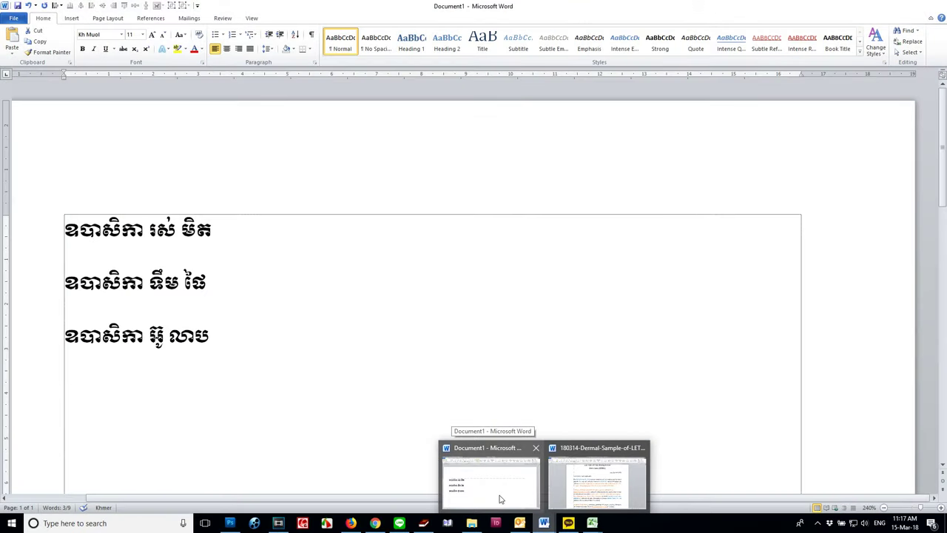
left_click(501, 498)
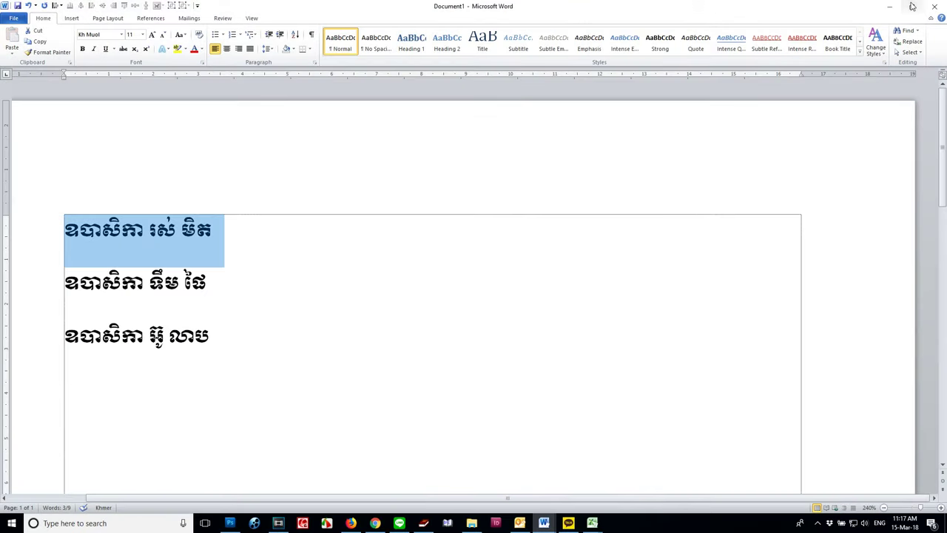
left_click(914, 6)
left_click_drag(307, 6, 894, 57)
left_click(800, 384)
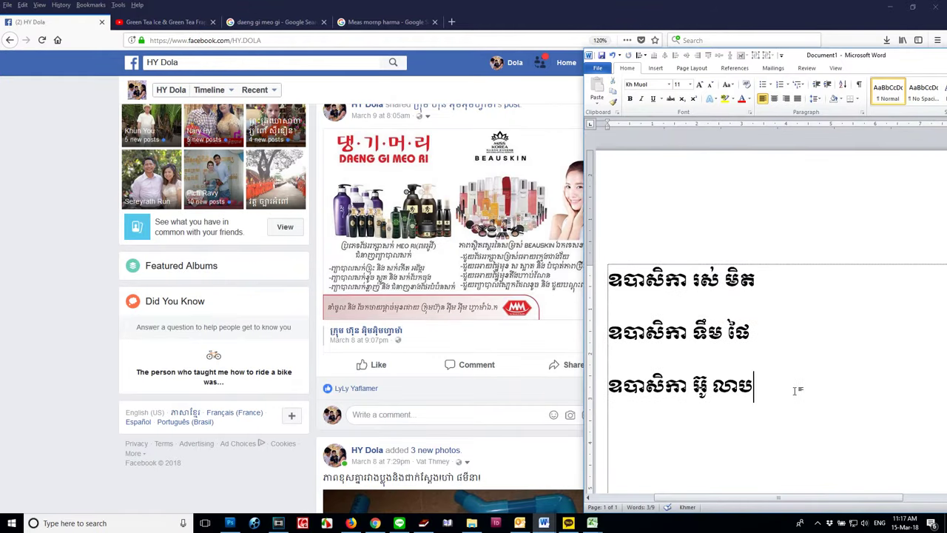
Enter sample Khmer characters below the three lines in Document1 and try a different Khmer font on them.
scroll(795, 390, "down", 2)
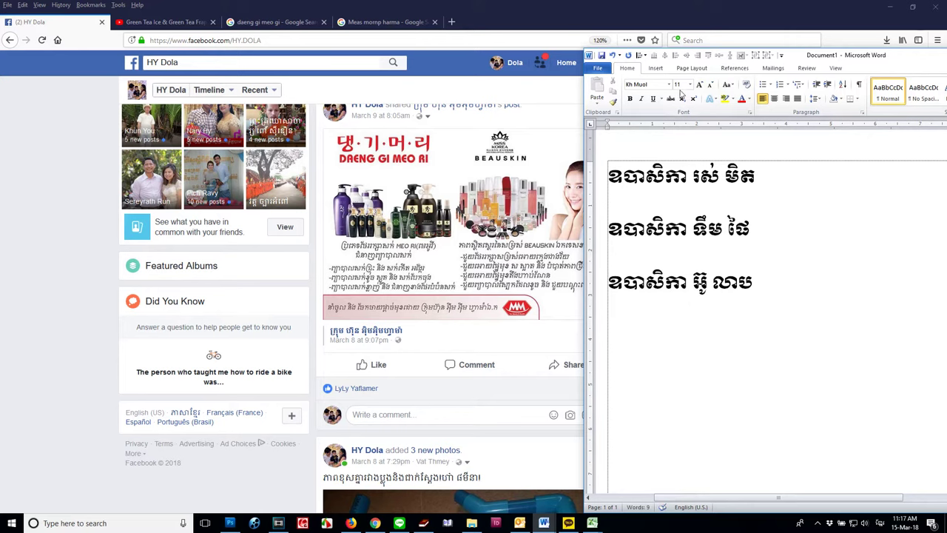
left_click(668, 83)
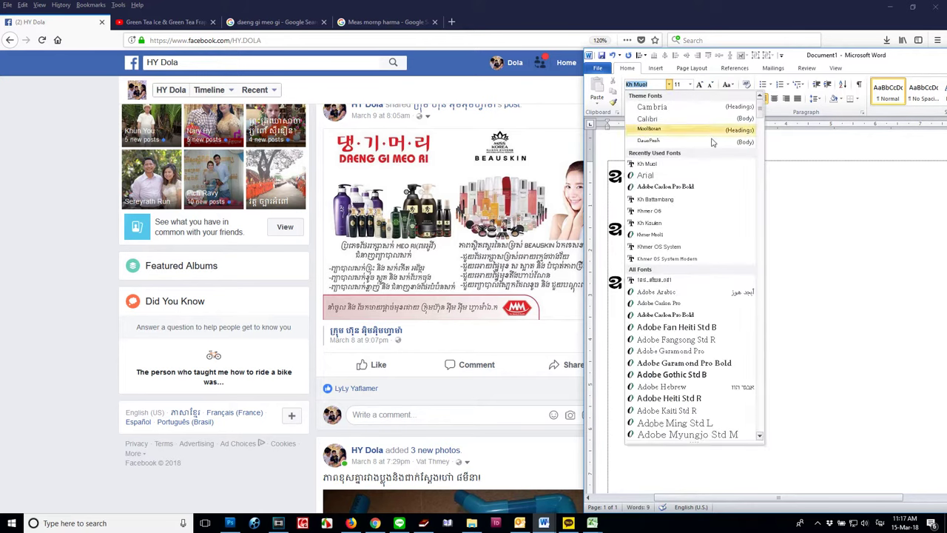
left_click_drag(763, 111, 767, 165)
left_click(666, 164)
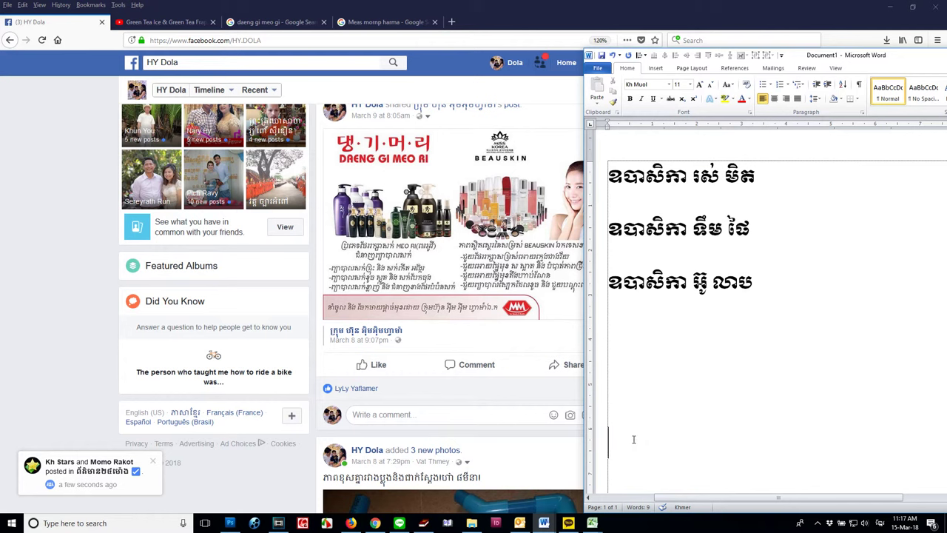
type("ាសដ")
left_click_drag(672, 442, 562, 438)
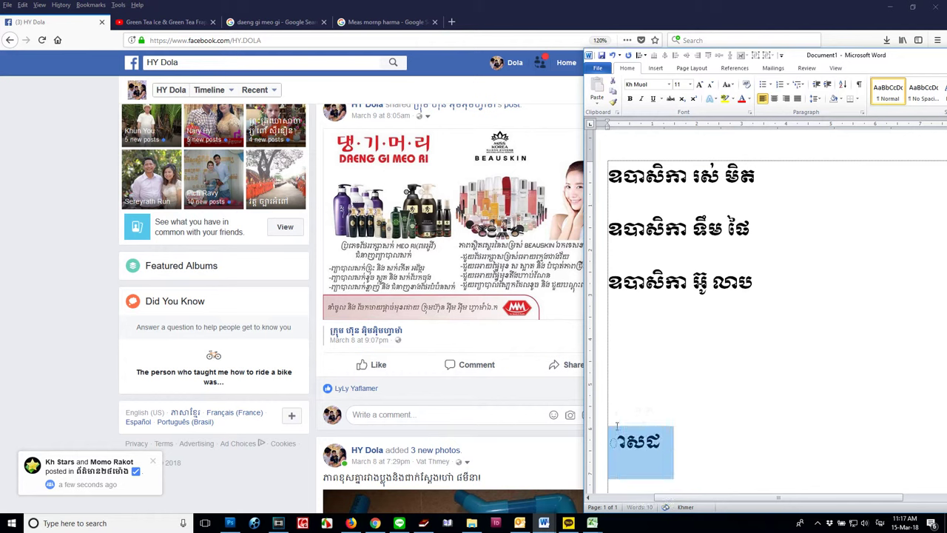
left_click(669, 84)
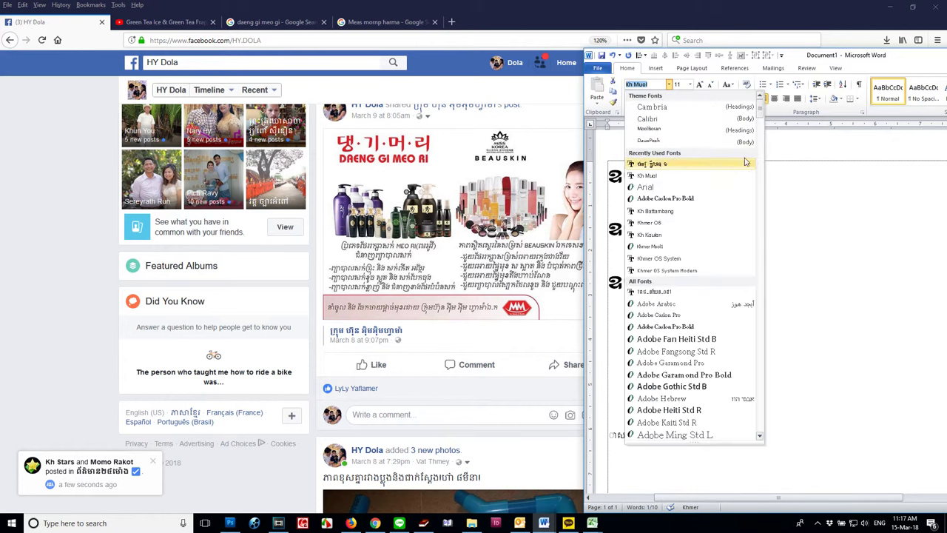
left_click(670, 162)
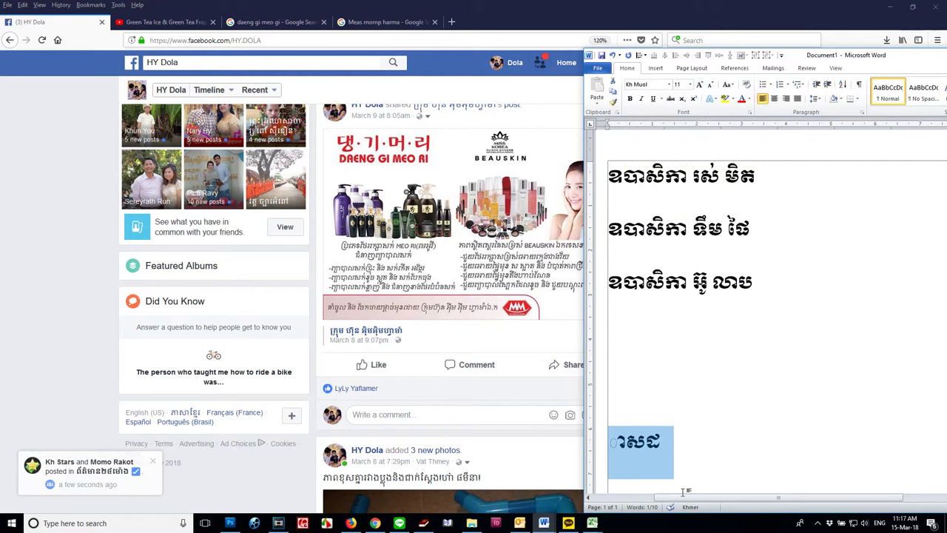
type("ត")
key("ctrl+Home")
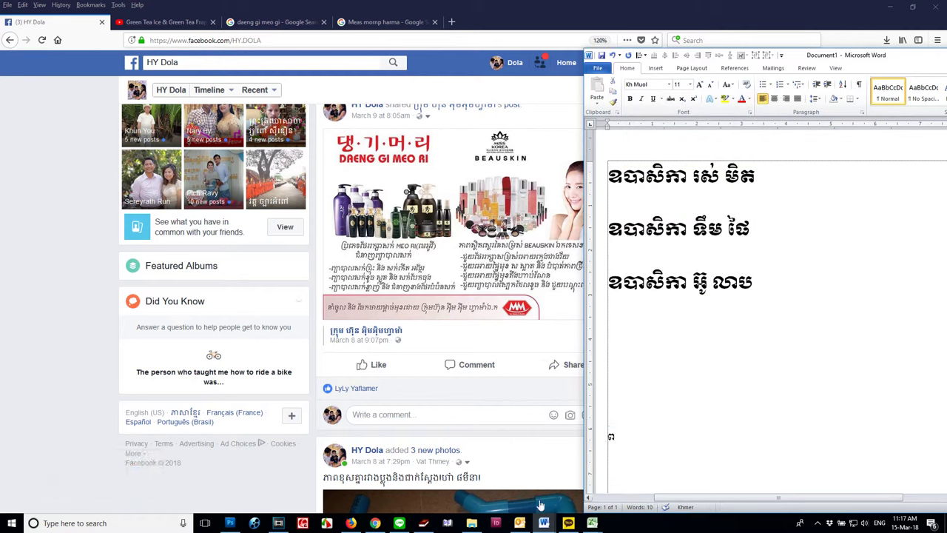
Switch to Photoshop, dismiss a new document, and shrink and move its window to uncover the Facebook poster.
left_click(230, 523)
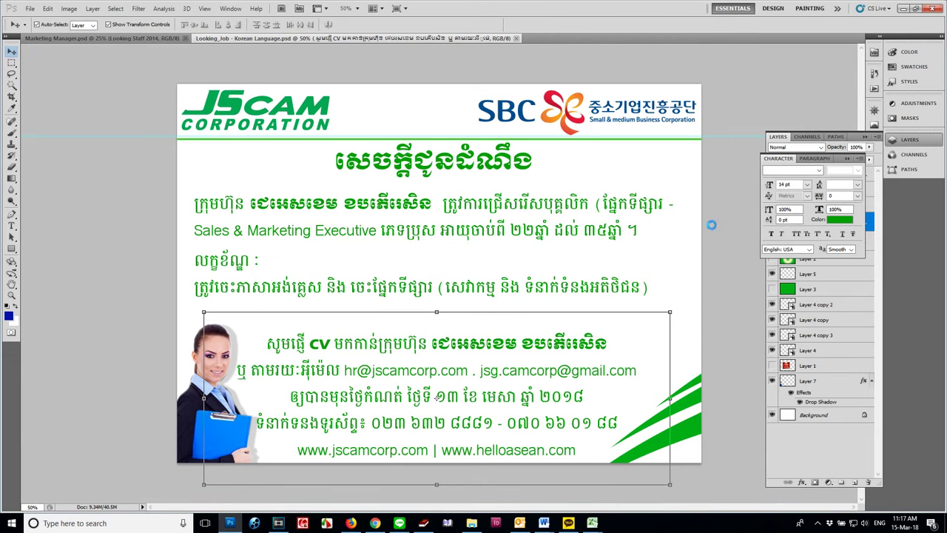
key("ctrl+n")
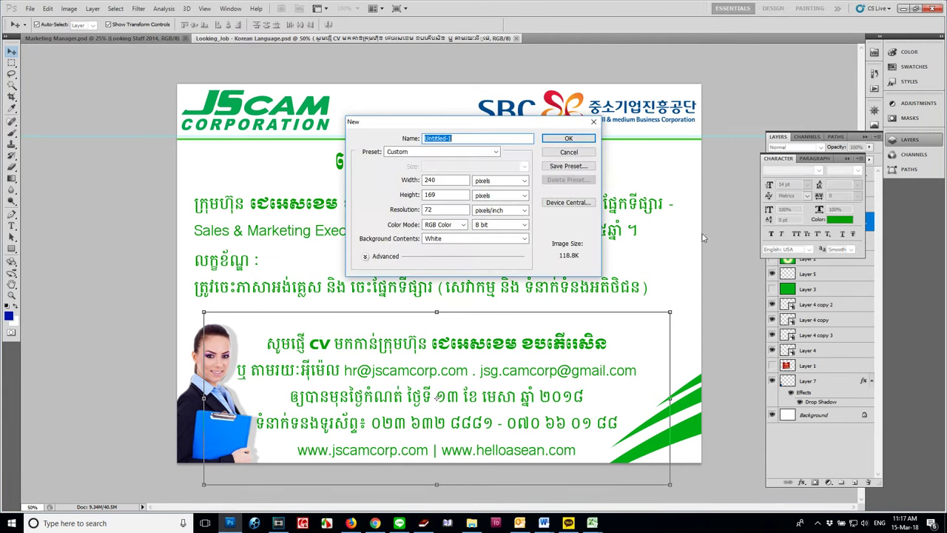
left_click(577, 153)
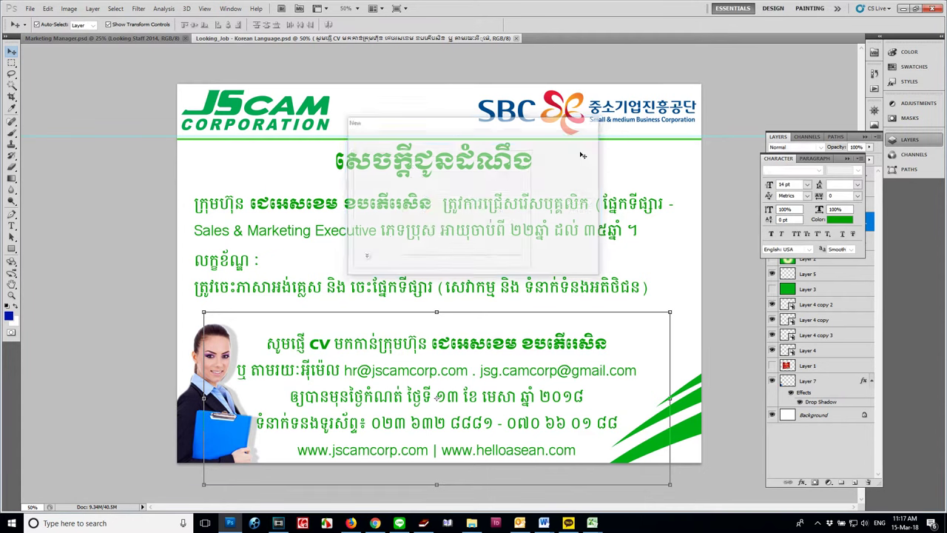
left_click(916, 9)
left_click_drag(471, 20, 921, 154)
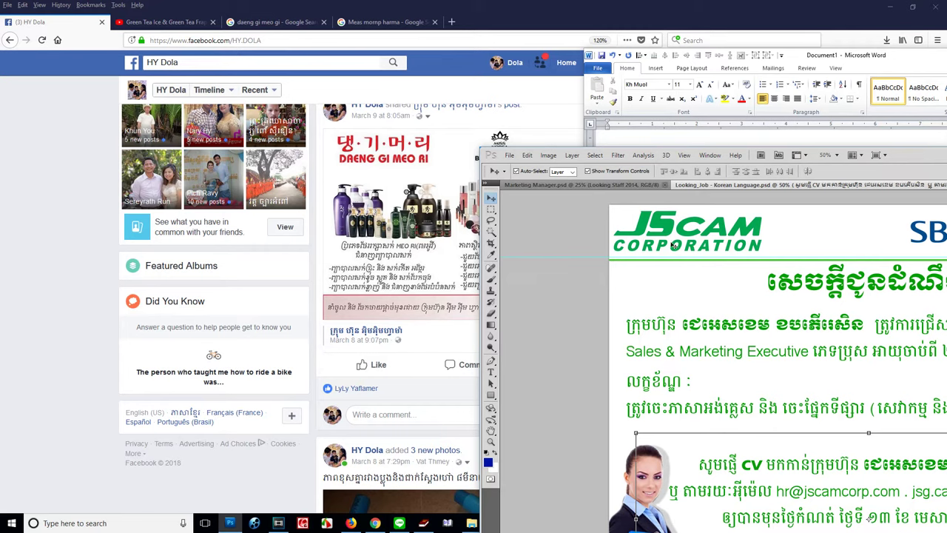
Return to Vegas Pro and set the time selection over the whole advert, from 00:00:00;00 to 00:00:24;08, checking its end.
key("super+d")
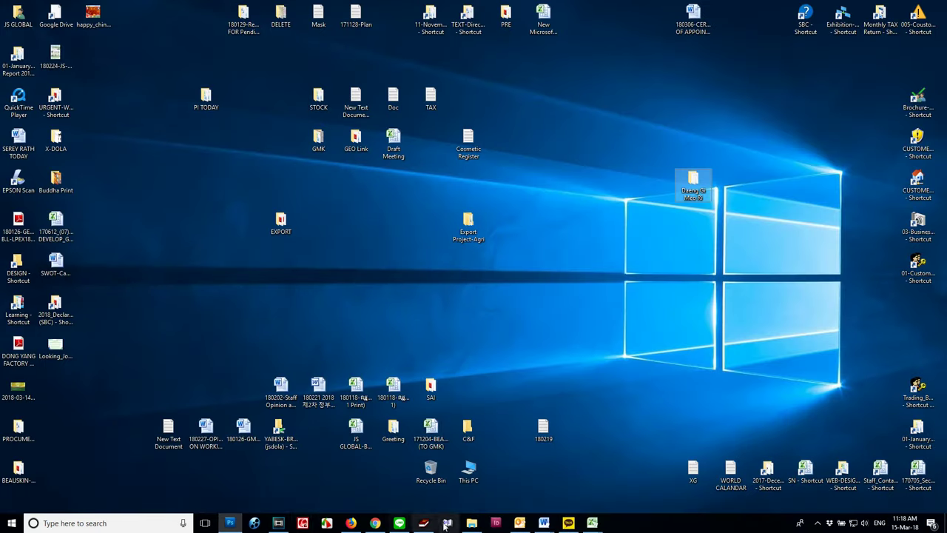
left_click(279, 523)
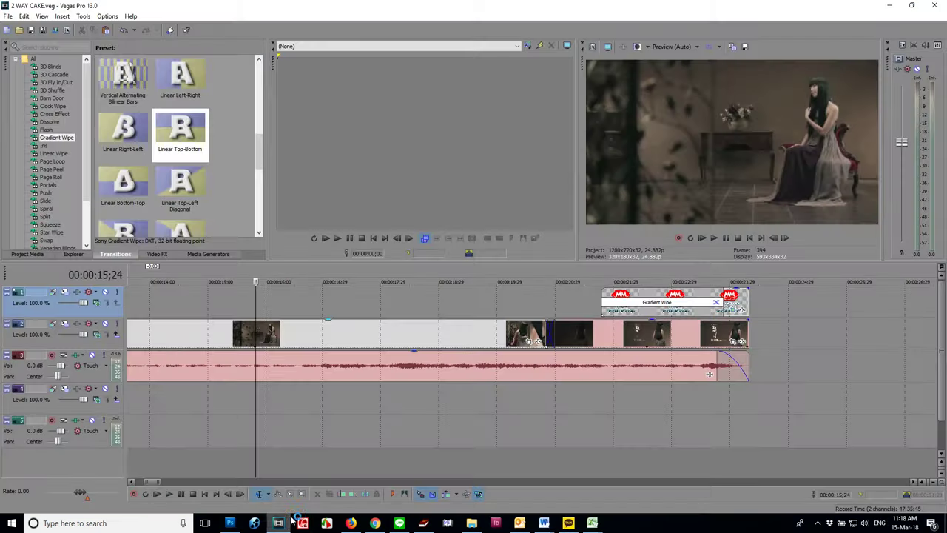
double_click(639, 419)
left_click(729, 400)
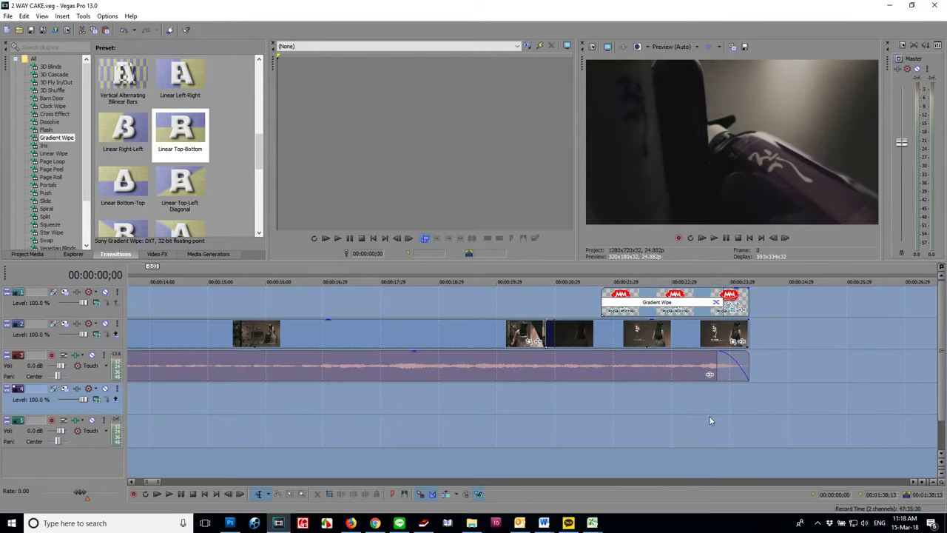
key("ctrl+a")
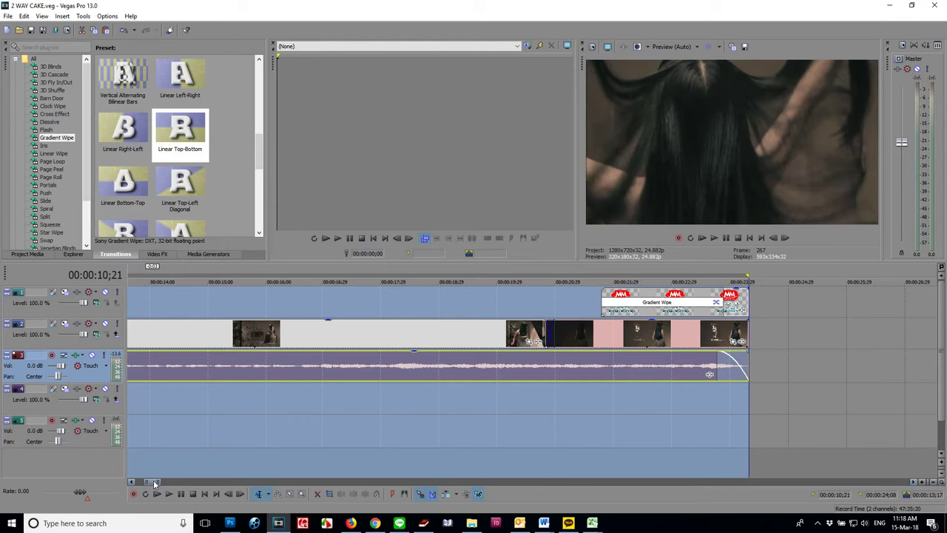
mouse_move(155, 482)
left_mouse_down()
mouse_move(130, 483)
mouse_move(177, 482)
mouse_move(148, 482)
left_mouse_up()
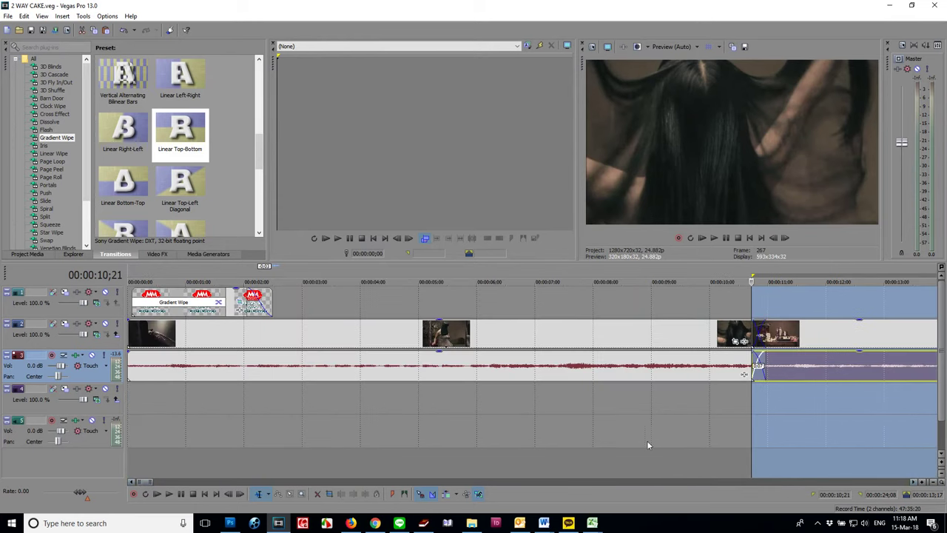
left_click_drag(765, 402, 127, 404)
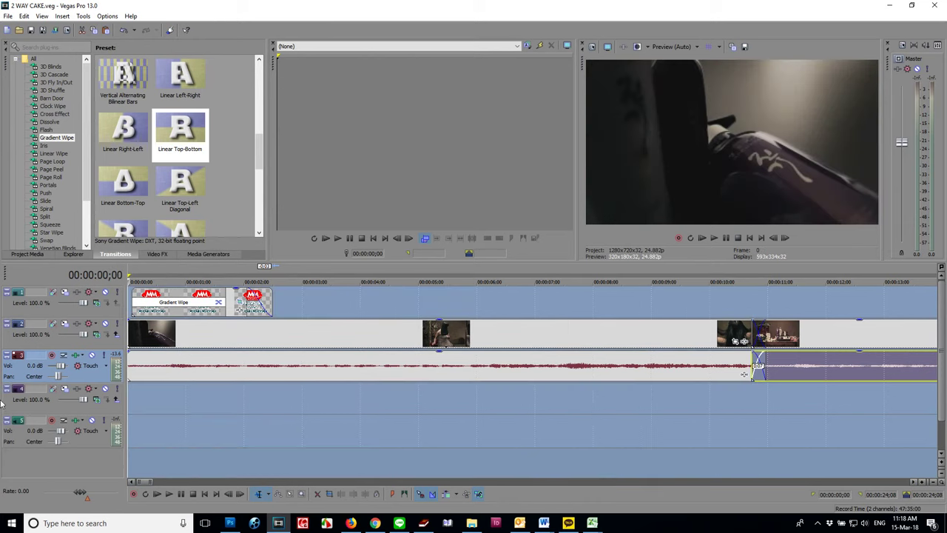
left_click_drag(147, 483, 156, 486)
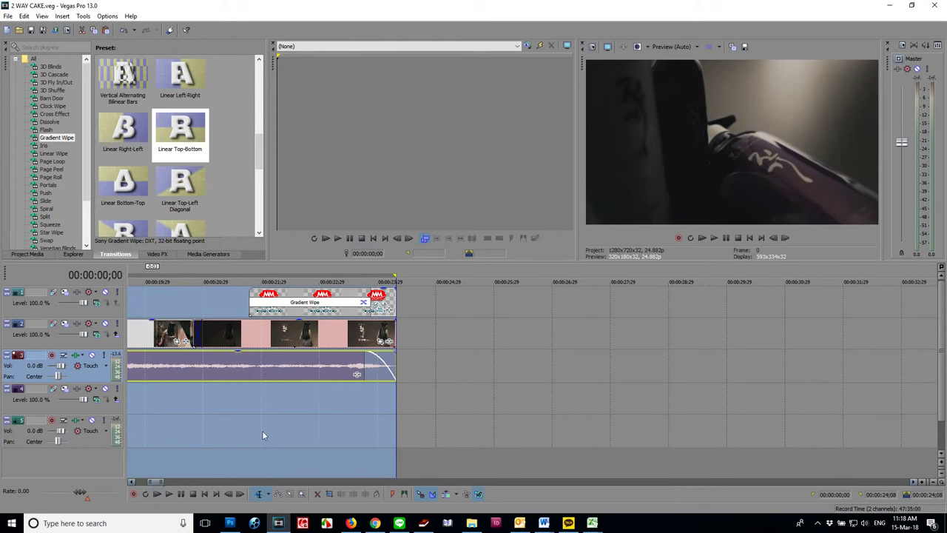
left_click(390, 367)
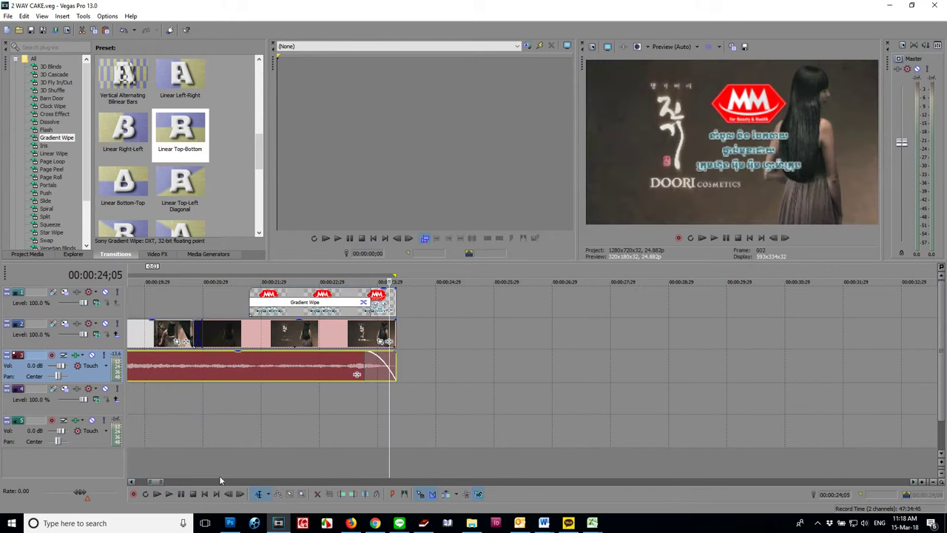
Paste a copy of the whole advert directly after its end and delete the surplus logo overlay beyond the copy.
scroll(444, 348, "down", 5)
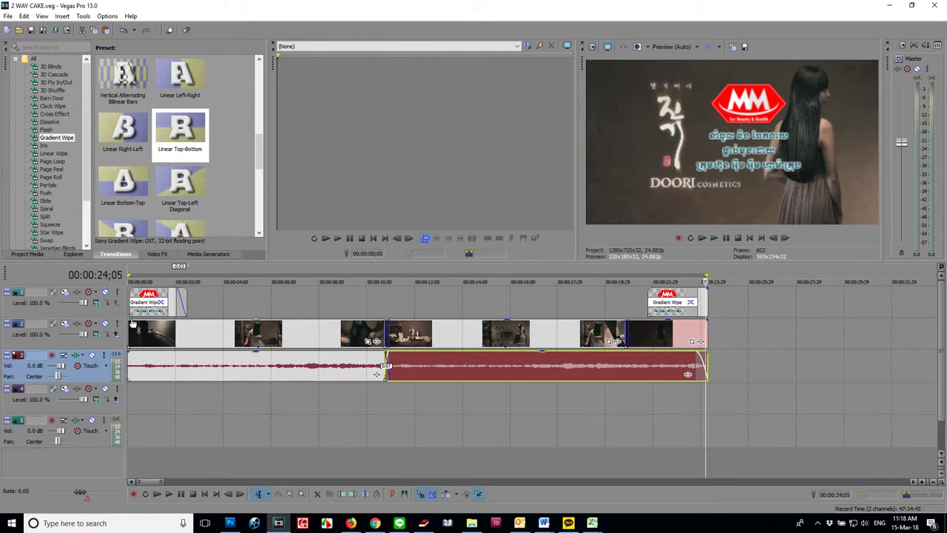
key("ctrl+a")
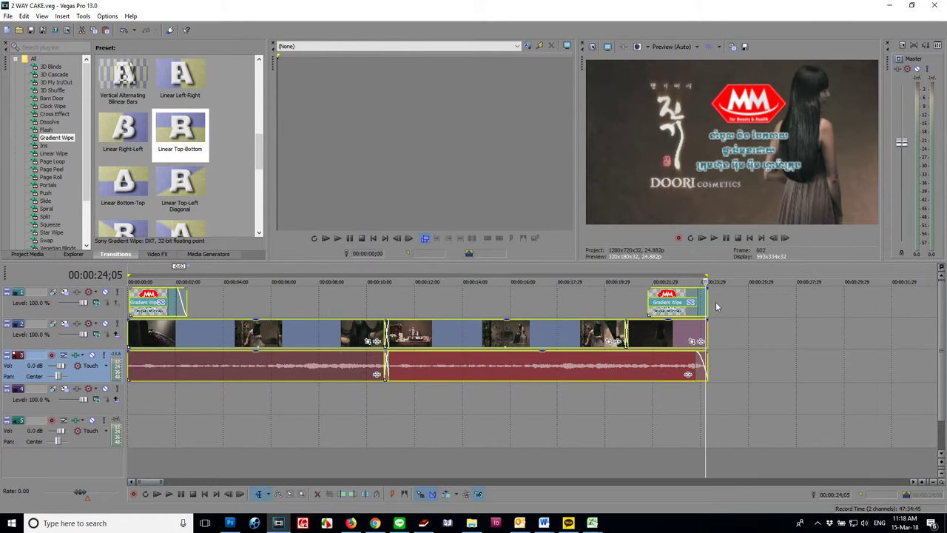
left_click(707, 303)
key("ctrl+v")
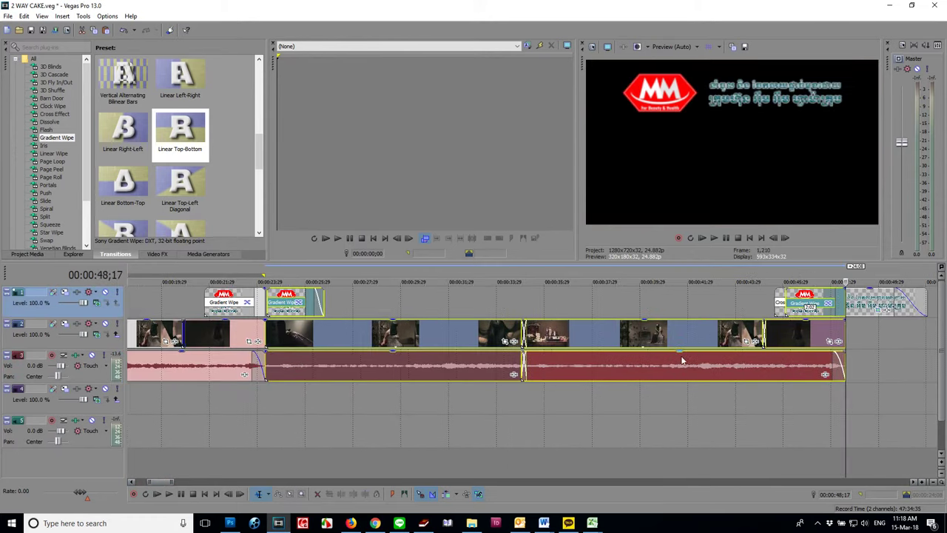
left_click(877, 309)
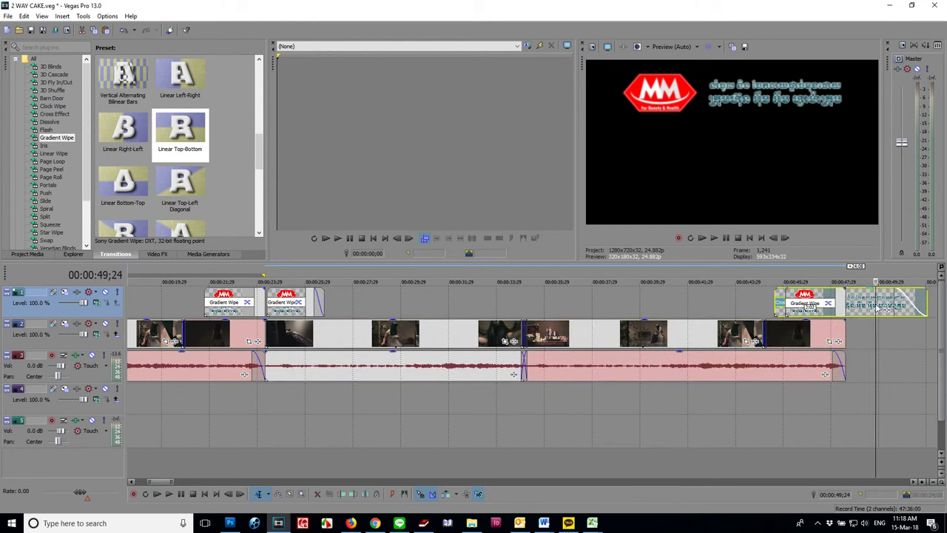
left_click(799, 379)
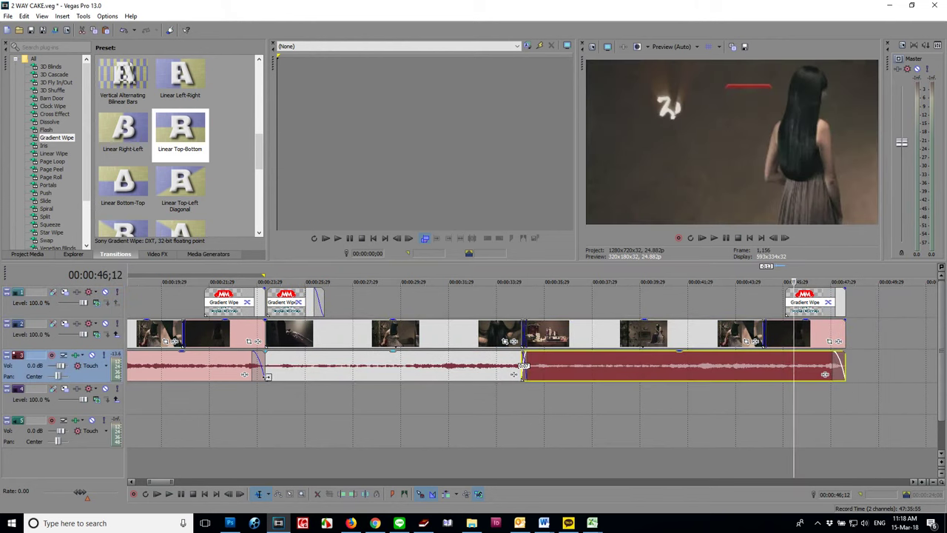
Play the start of the second advert pass and inspect the two leftover logo overlays farther along track 1.
left_click(267, 376)
key("space")
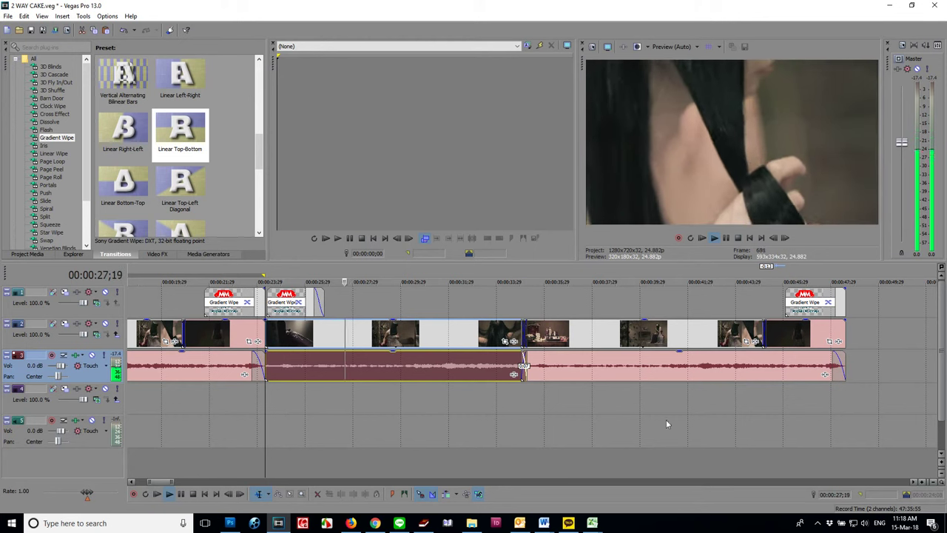
key("space")
key("ctrl+a")
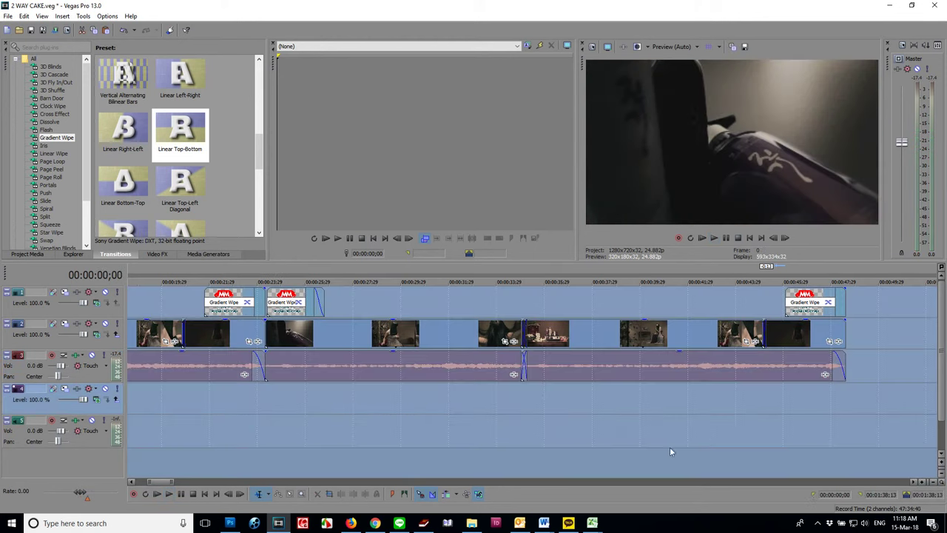
scroll(287, 467, "down", 6)
scroll(287, 467, "up", 4)
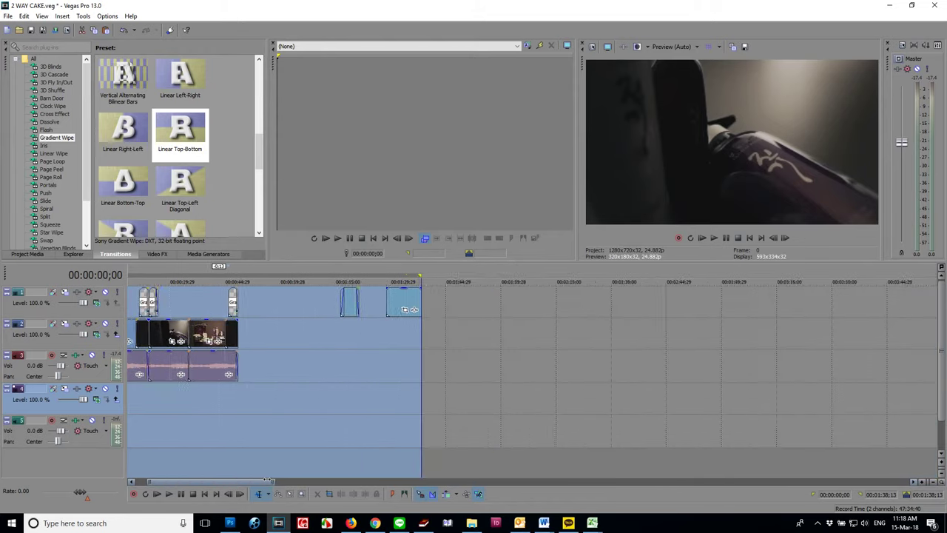
left_click(528, 349)
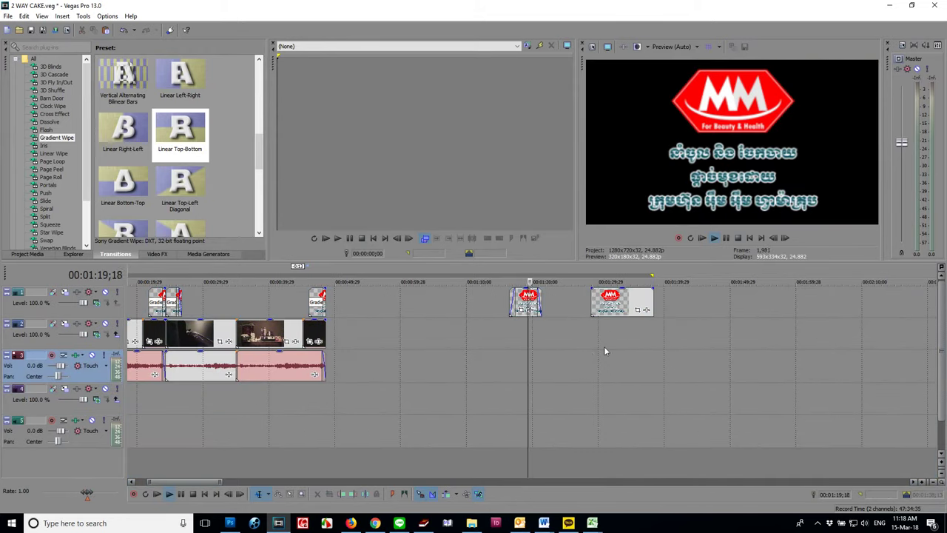
key("space")
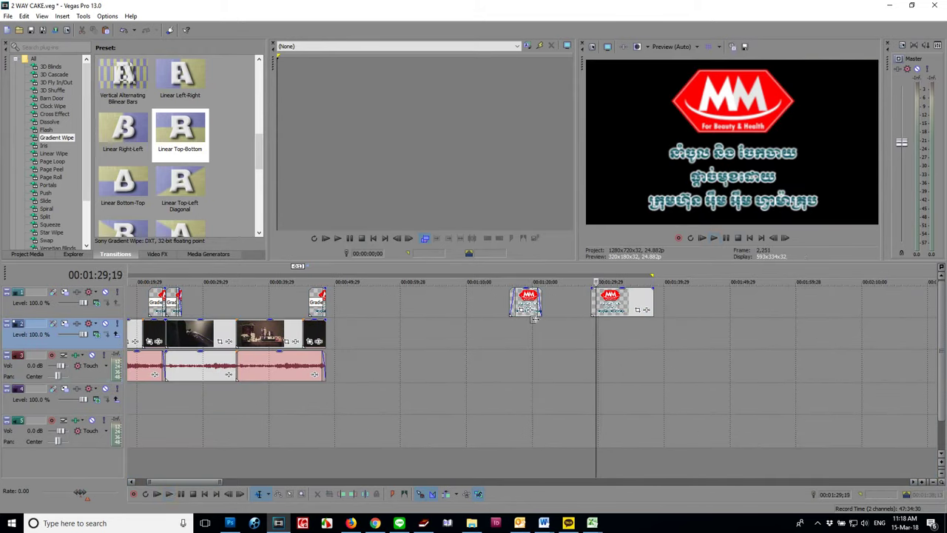
left_click(510, 332)
key("space")
key("space")
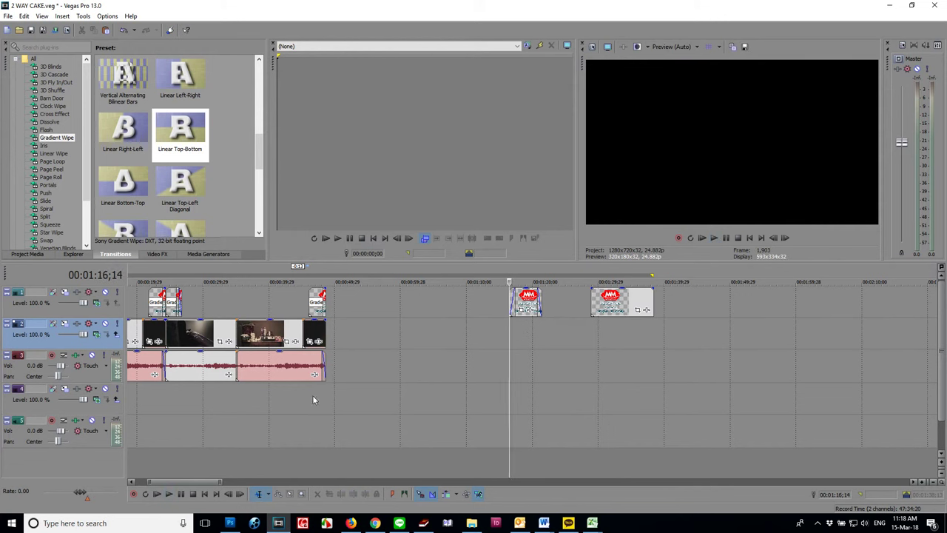
Move both leftover logo overlays from track 1 onto a new video track below the others, under the first advert pass.
left_click_drag(529, 302, 467, 367)
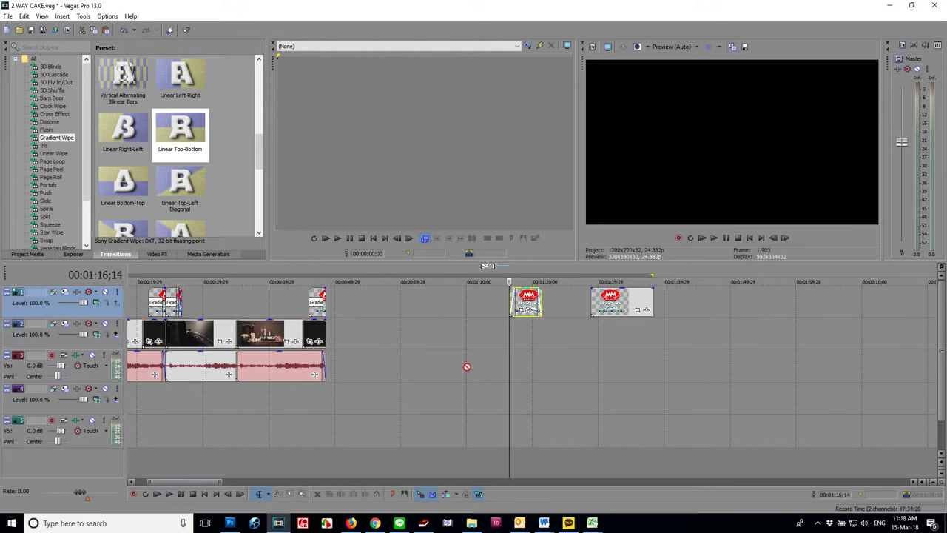
left_click_drag(175, 476, 167, 462)
scroll(614, 400, "down", 3)
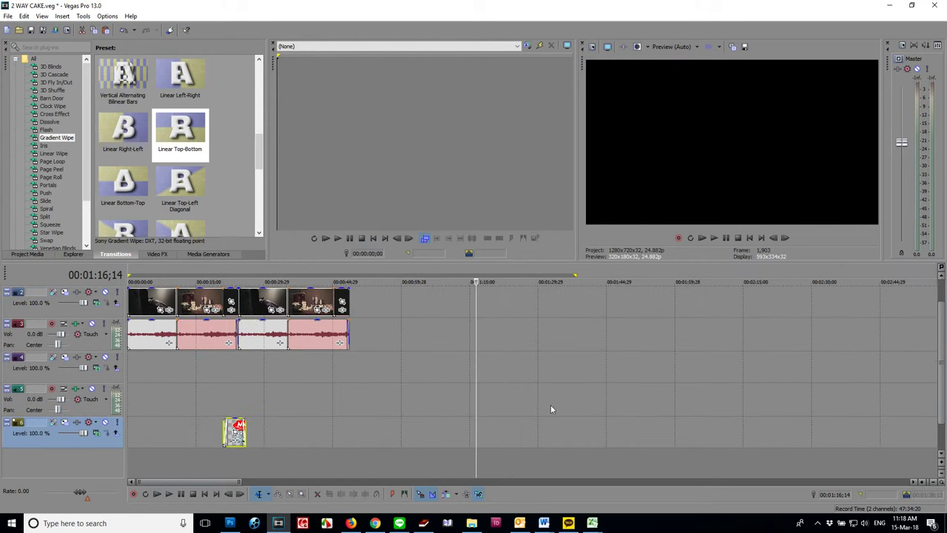
scroll(550, 409, "down", 2)
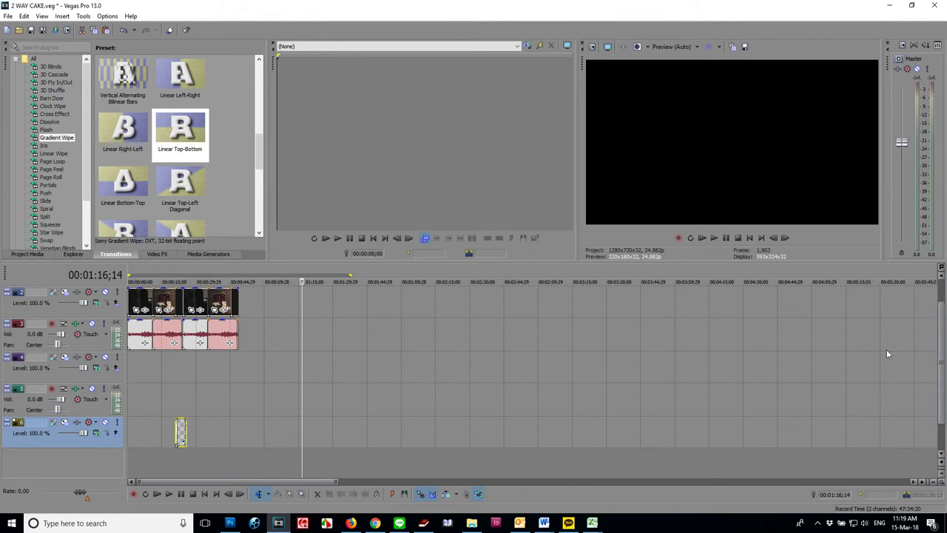
left_click_drag(336, 482, 248, 482)
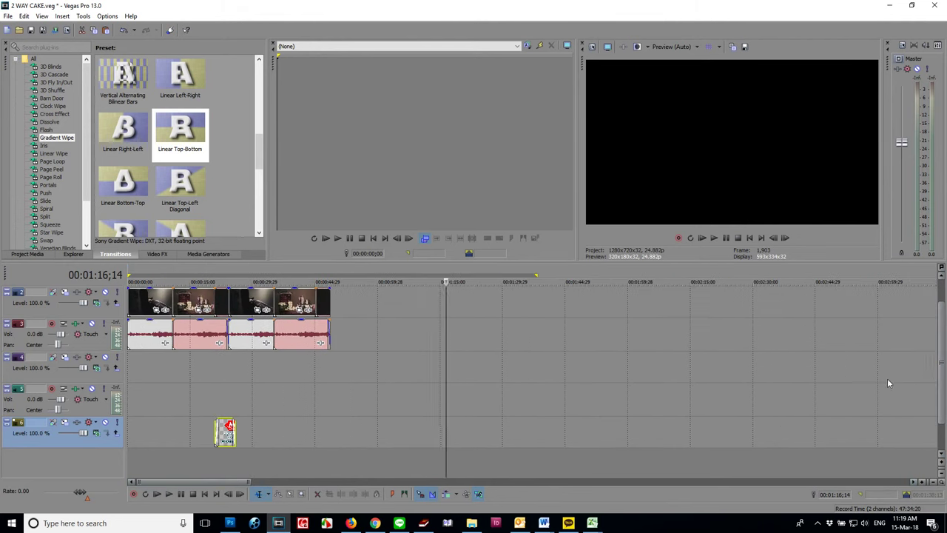
left_click_drag(226, 433, 166, 490)
Delete the empty audio track 5 and the empty video track 4.
right_click(155, 396)
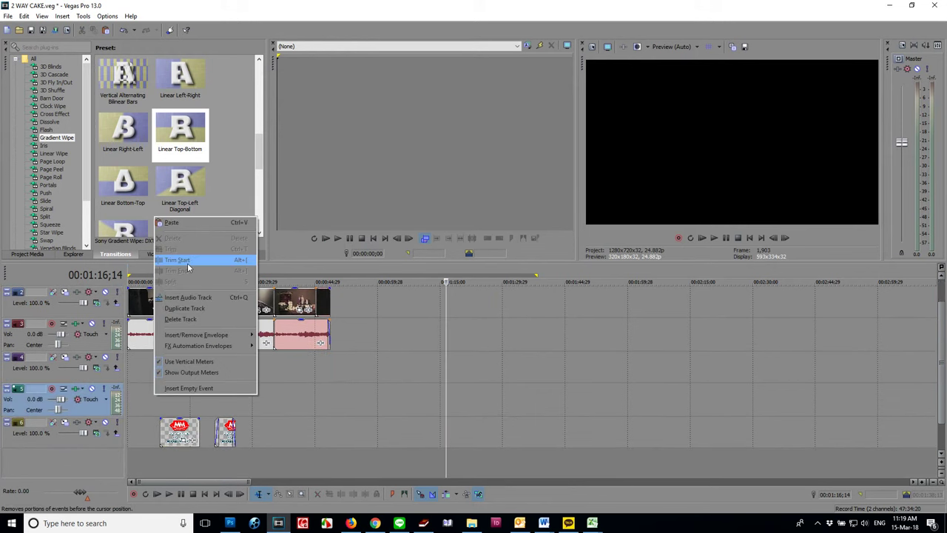
left_click(180, 319)
right_click(180, 374)
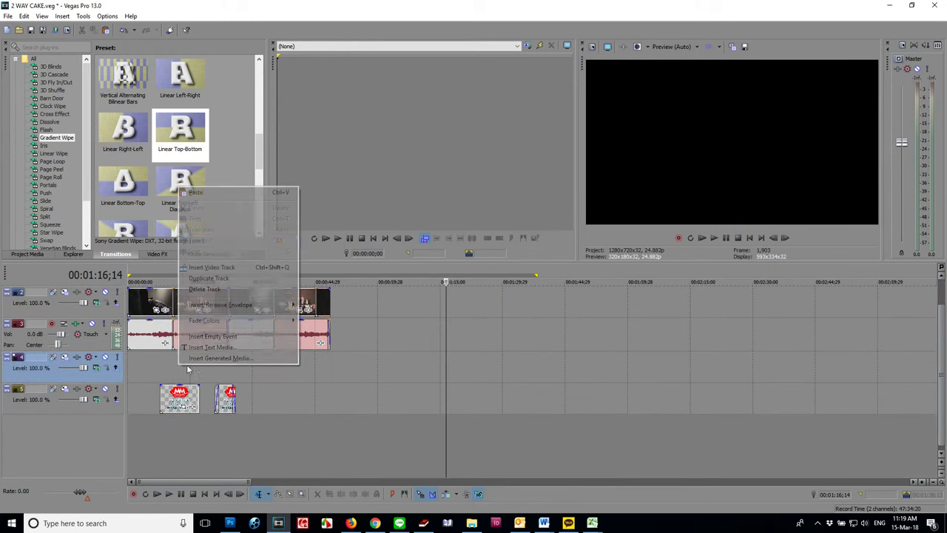
left_click(247, 286)
Set the time selection over both advert passes, from 00:00:00;00 to 00:00:48;17, and play it.
double_click(291, 405)
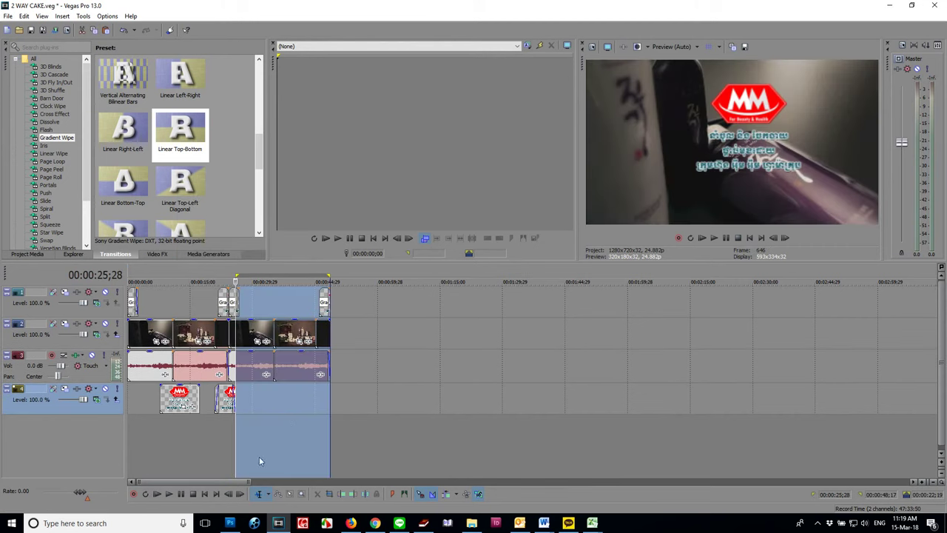
left_click_drag(234, 453, 127, 453)
key("space")
key("space")
left_click_drag(238, 453, 328, 451)
key("space")
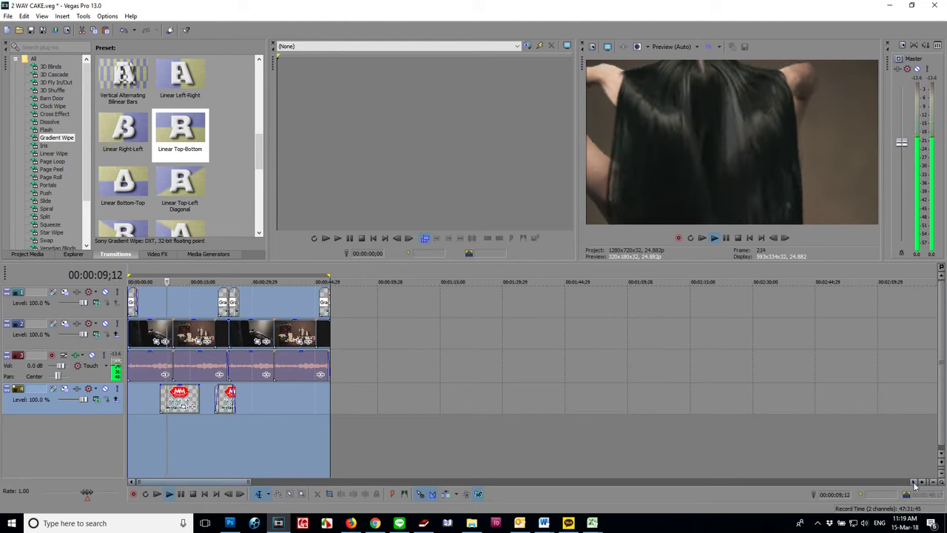
Copy the opening Gradient Wipe logo overlay to 00:00:10;28 on track 1 and play that part.
left_click_drag(250, 481, 159, 481)
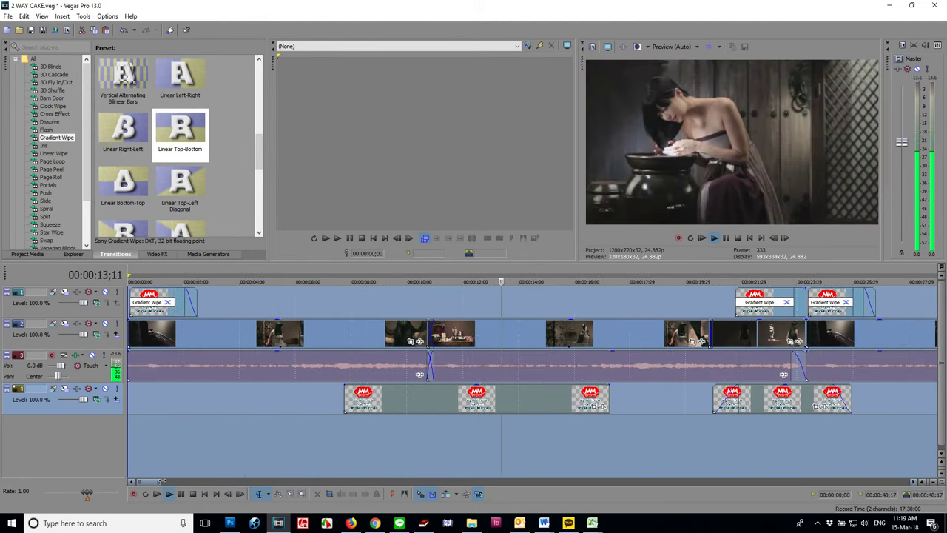
left_click(180, 310)
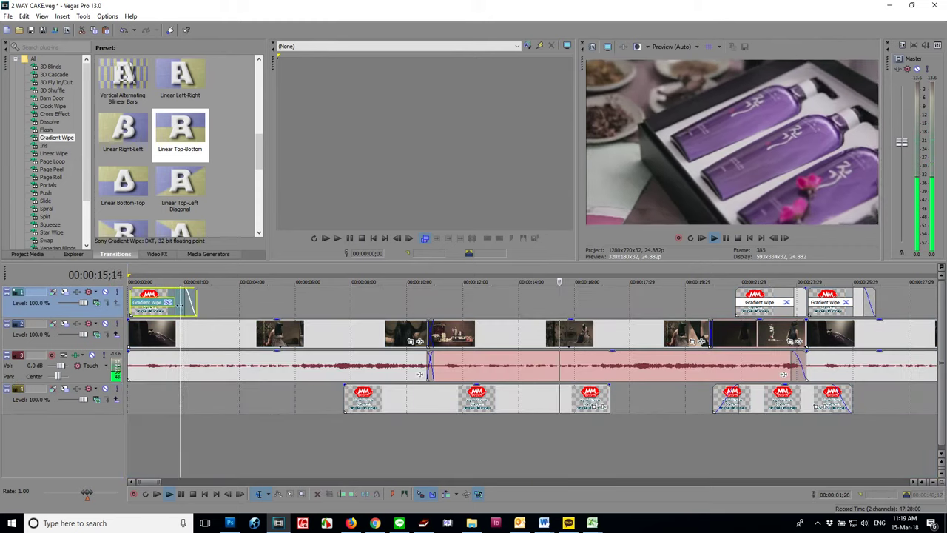
left_click(468, 304)
left_click(444, 303)
key("space")
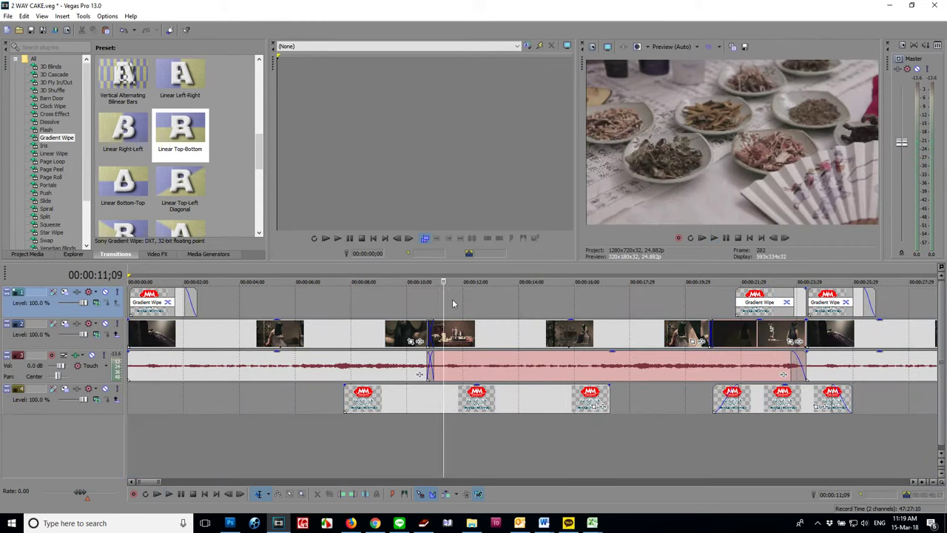
mouse_move(448, 304)
left_mouse_down()
mouse_move(469, 306)
mouse_move(411, 315)
mouse_move(433, 314)
mouse_move(434, 302)
left_mouse_up()
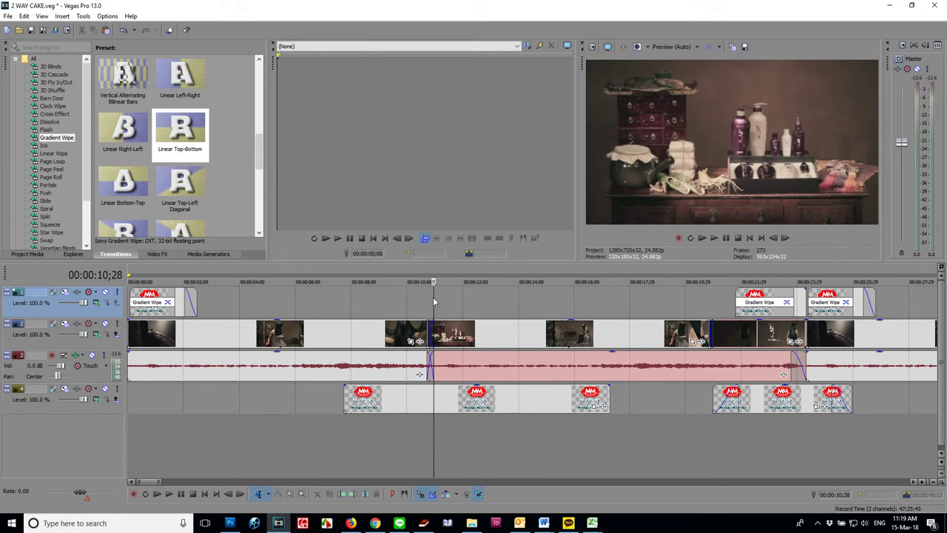
key("ctrl+v")
left_click(441, 379)
key("space")
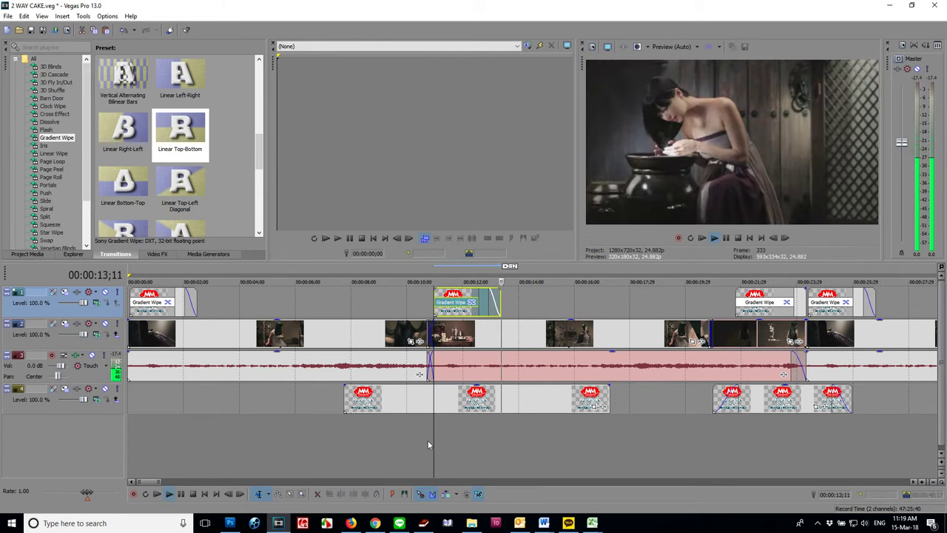
key("space")
Move the copied logo overlay earlier to start at about 00:00:07;22, playing the advert around it to judge the timing.
left_click(319, 311)
left_click_drag(472, 305, 358, 305)
key("space")
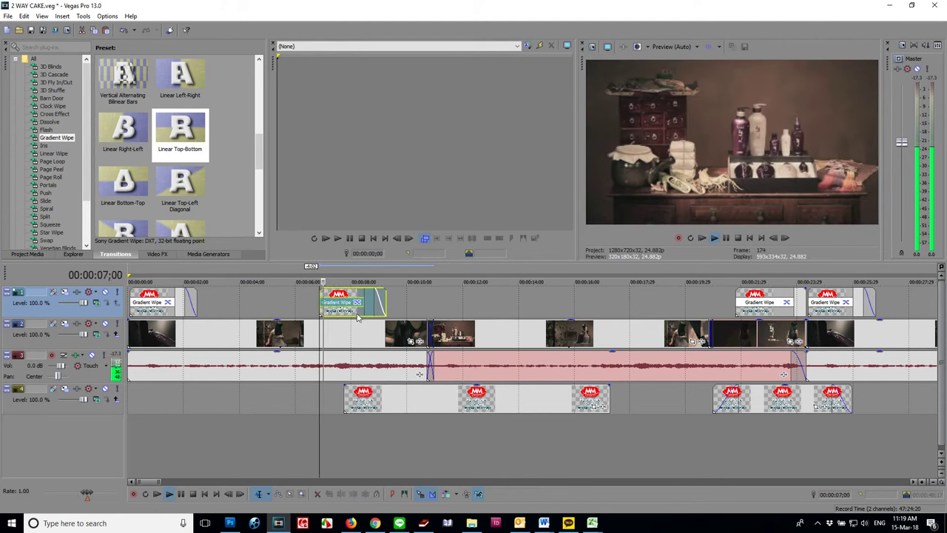
key("space")
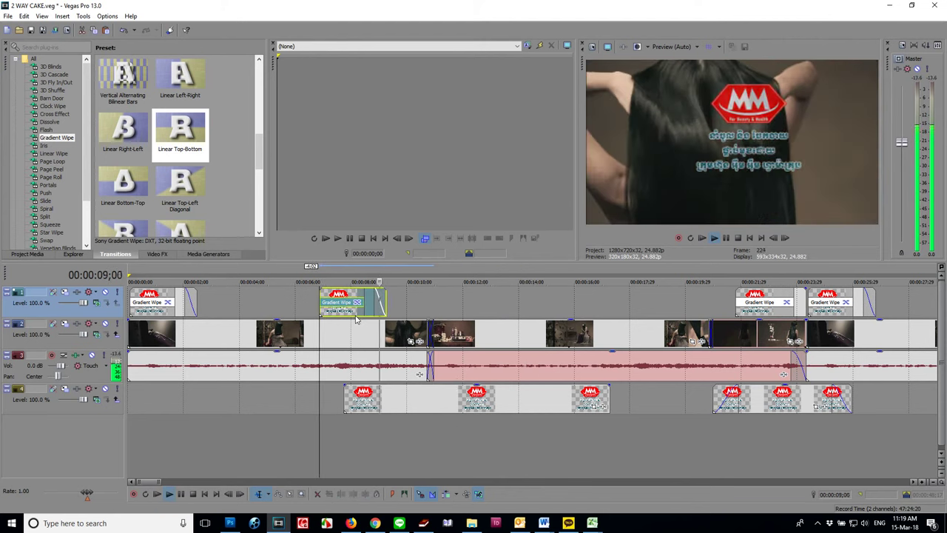
left_click(303, 303)
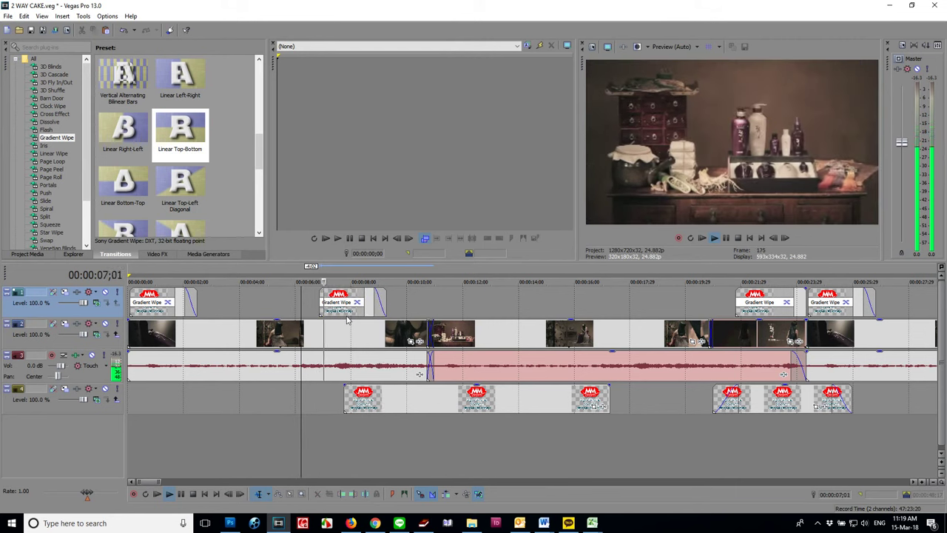
key("space")
left_click_drag(357, 316, 383, 317)
key("space")
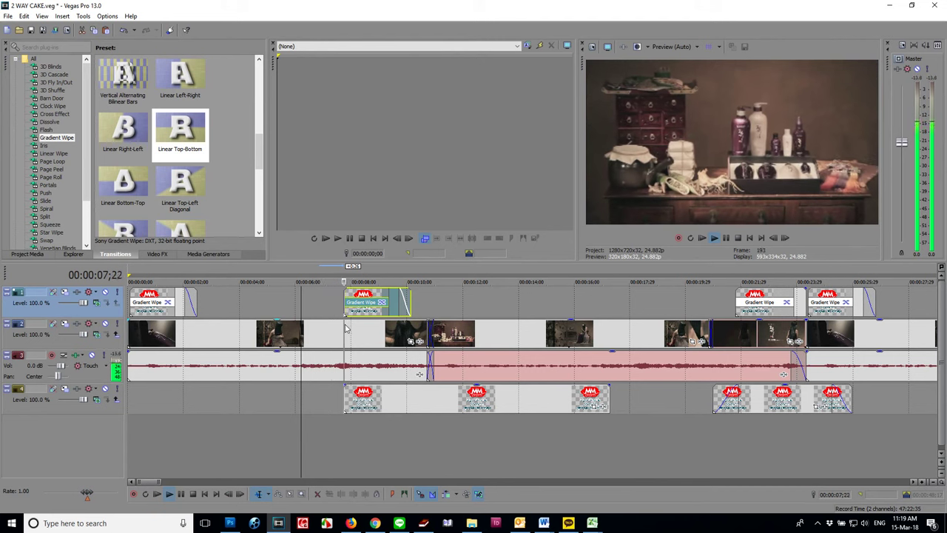
key("space")
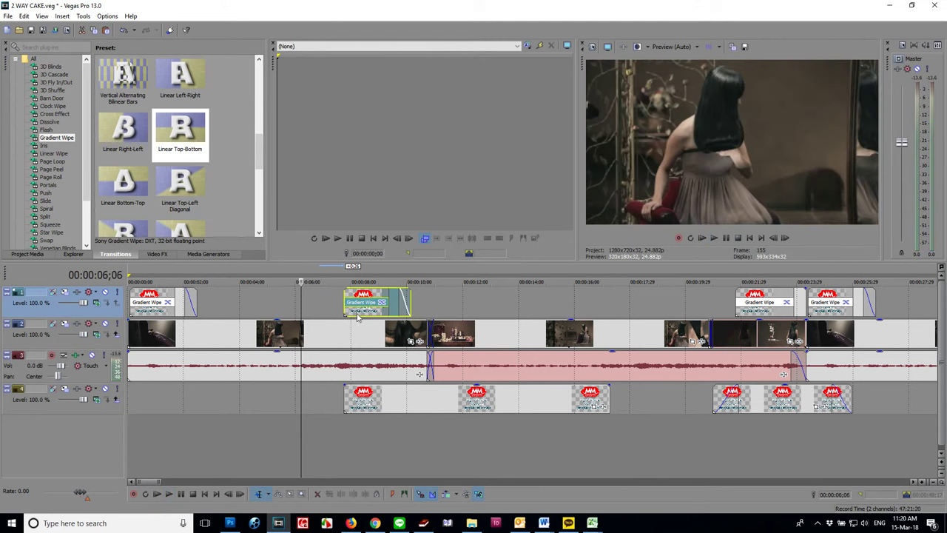
Delete the copied logo overlay from the middle of the first advert pass.
left_click(403, 306)
key("Delete")
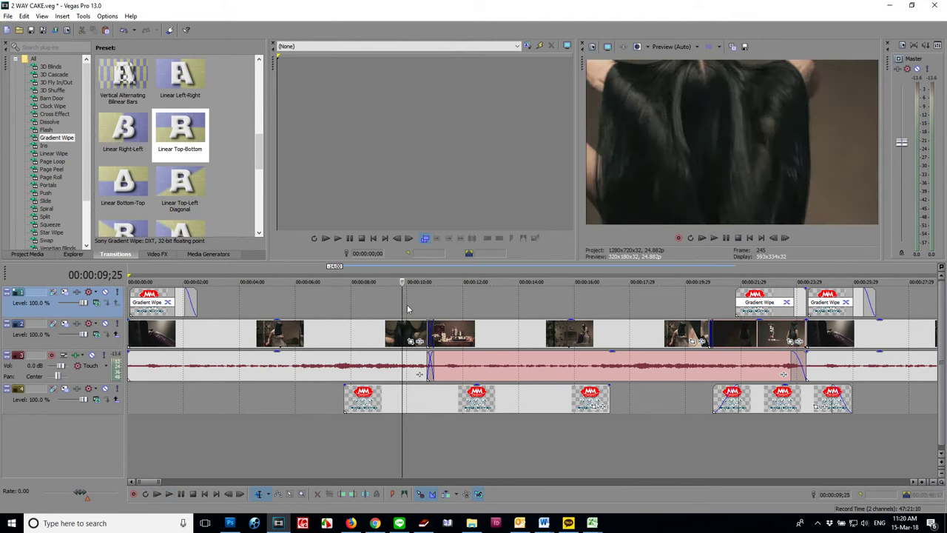
scroll(418, 374, "down", 5)
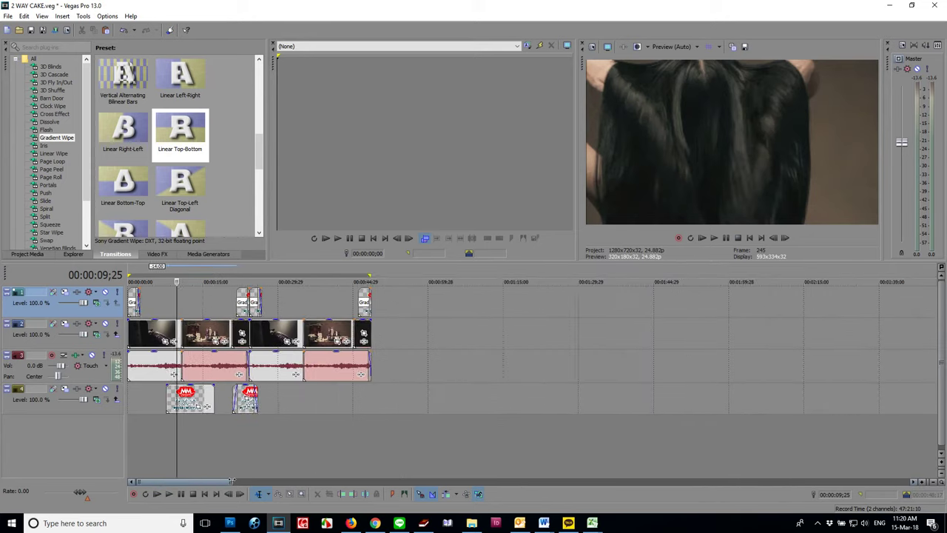
Open the Render As settings and name the output file Daeng Gi Meo Ri Shampoo Promotion Cover.
left_click(7, 16)
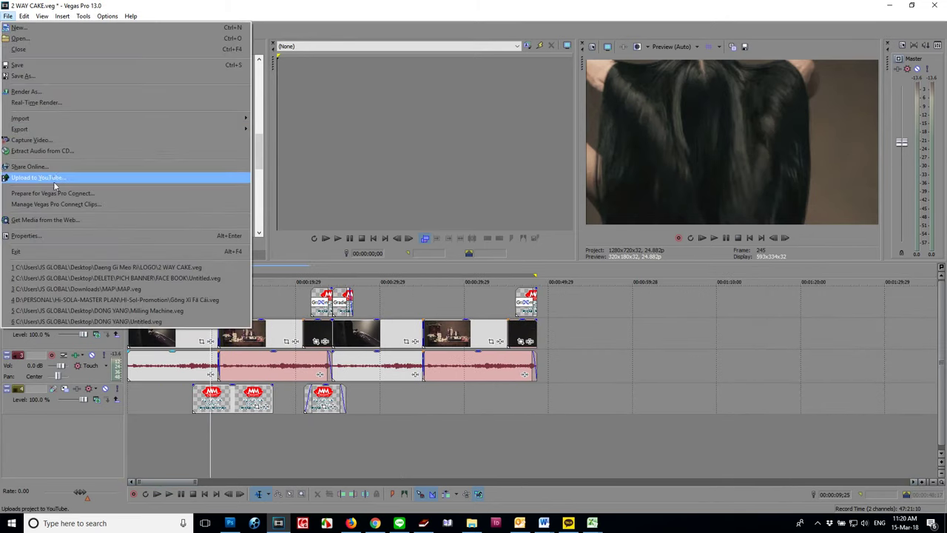
left_click(54, 93)
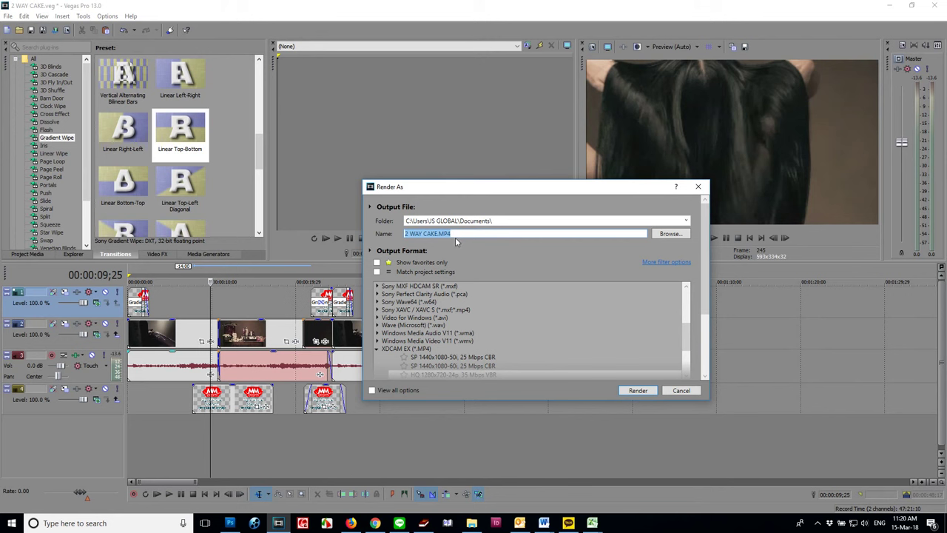
type("Daeng")
type("omotion Cover")
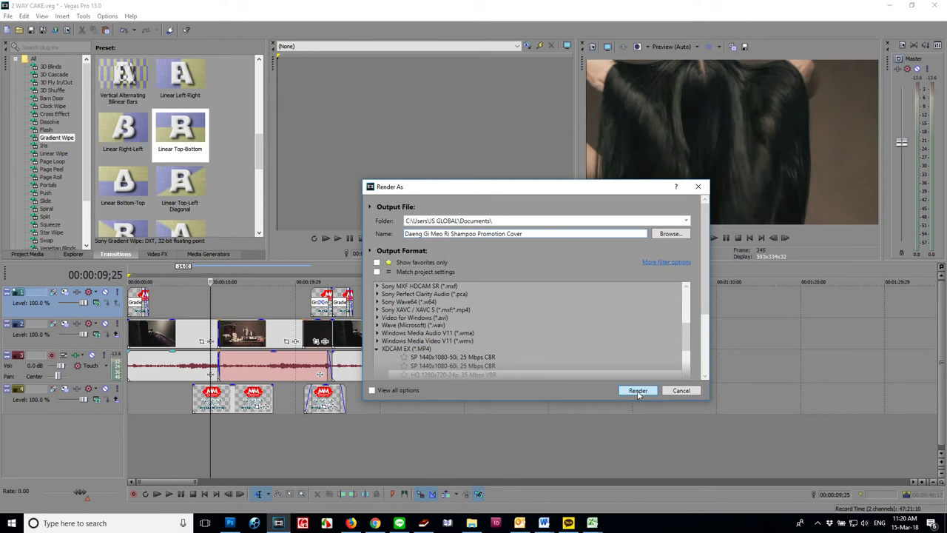
Change the output name to Daeng Gi Meo Ri Shampoo Cambodia Promotion Coming Soon and render the advert as MP4.
left_click_drag(478, 233, 451, 234)
left_click(478, 234)
double_click(453, 234)
left_click(478, 234)
type("Cambodia")
left_click_drag(534, 234, 576, 236)
left_click(570, 233)
key("BackSpace")
key("BackSpace")
type("Coming Soon")
left_click(638, 391)
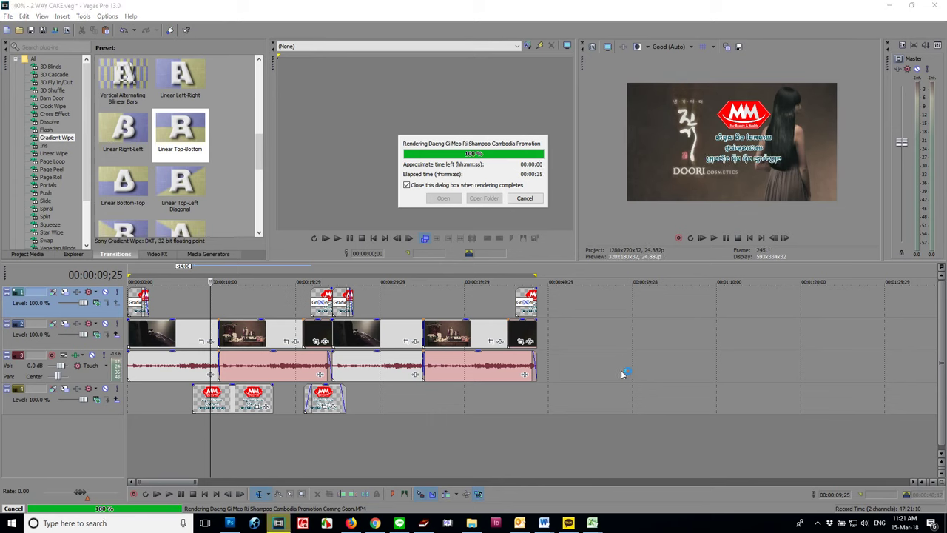
left_click(287, 523)
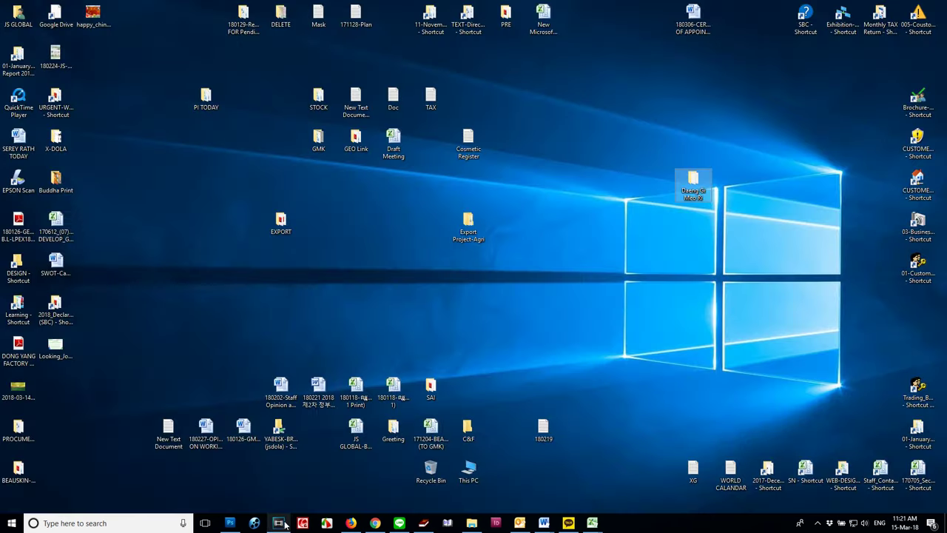
left_click(287, 523)
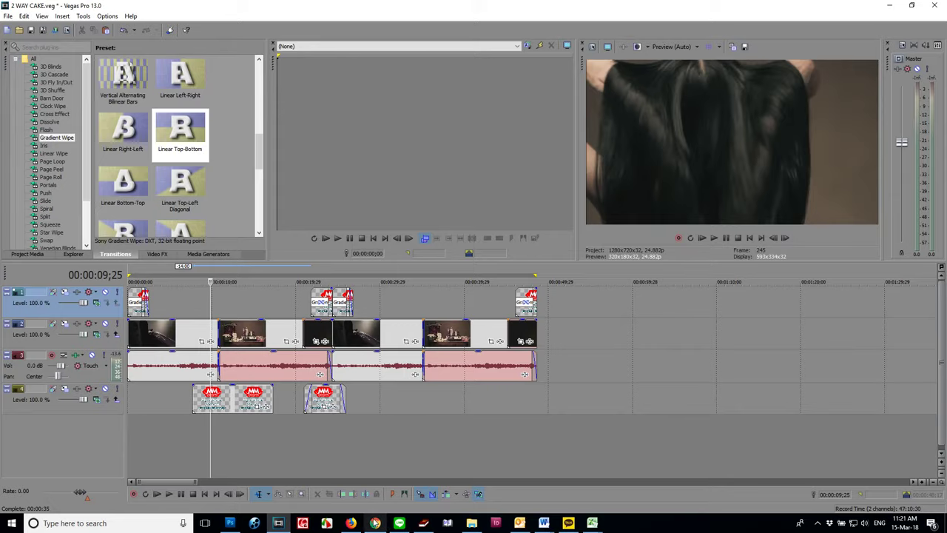